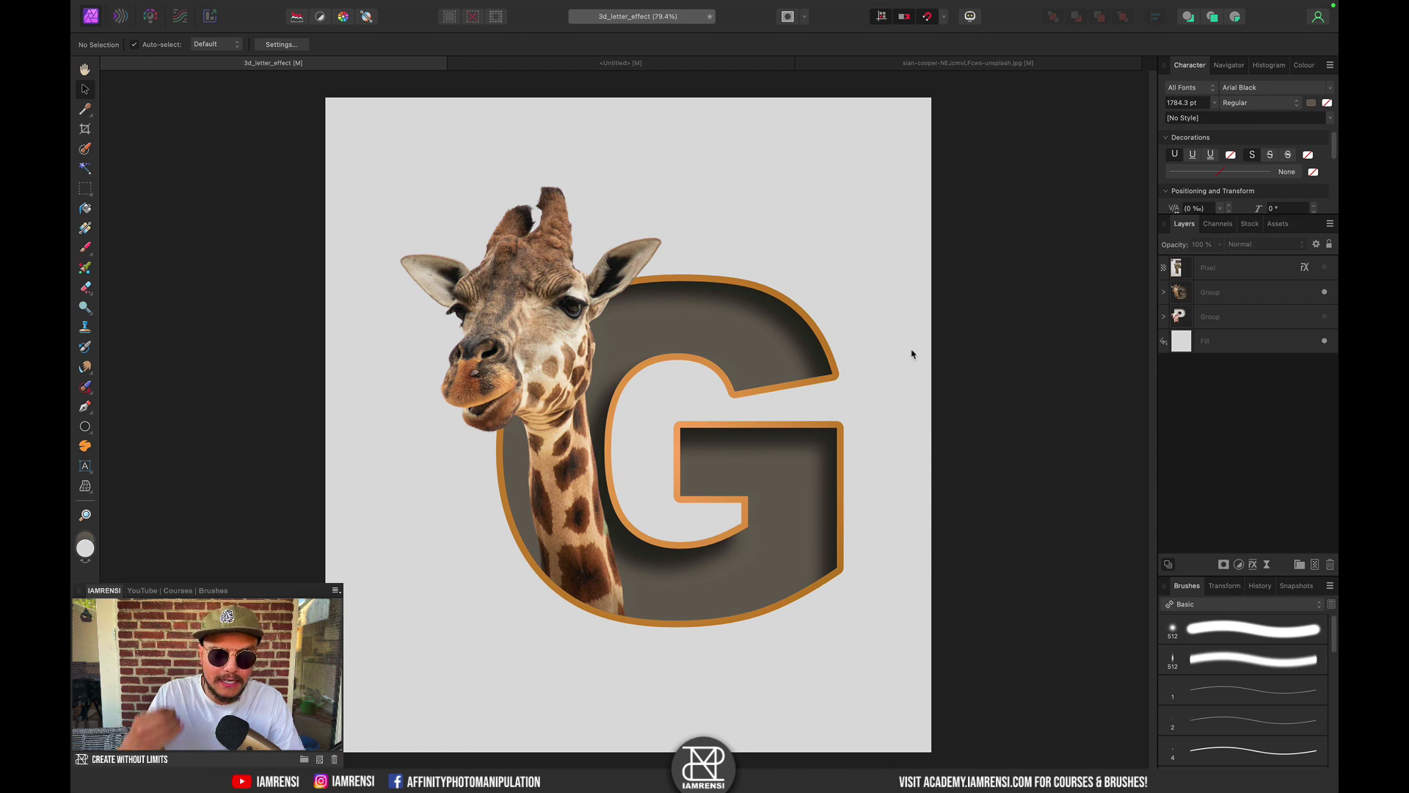
Step: Switch to the blank Untitled document, leaving the finished 3d_letter_effect example
left_click(548, 60)
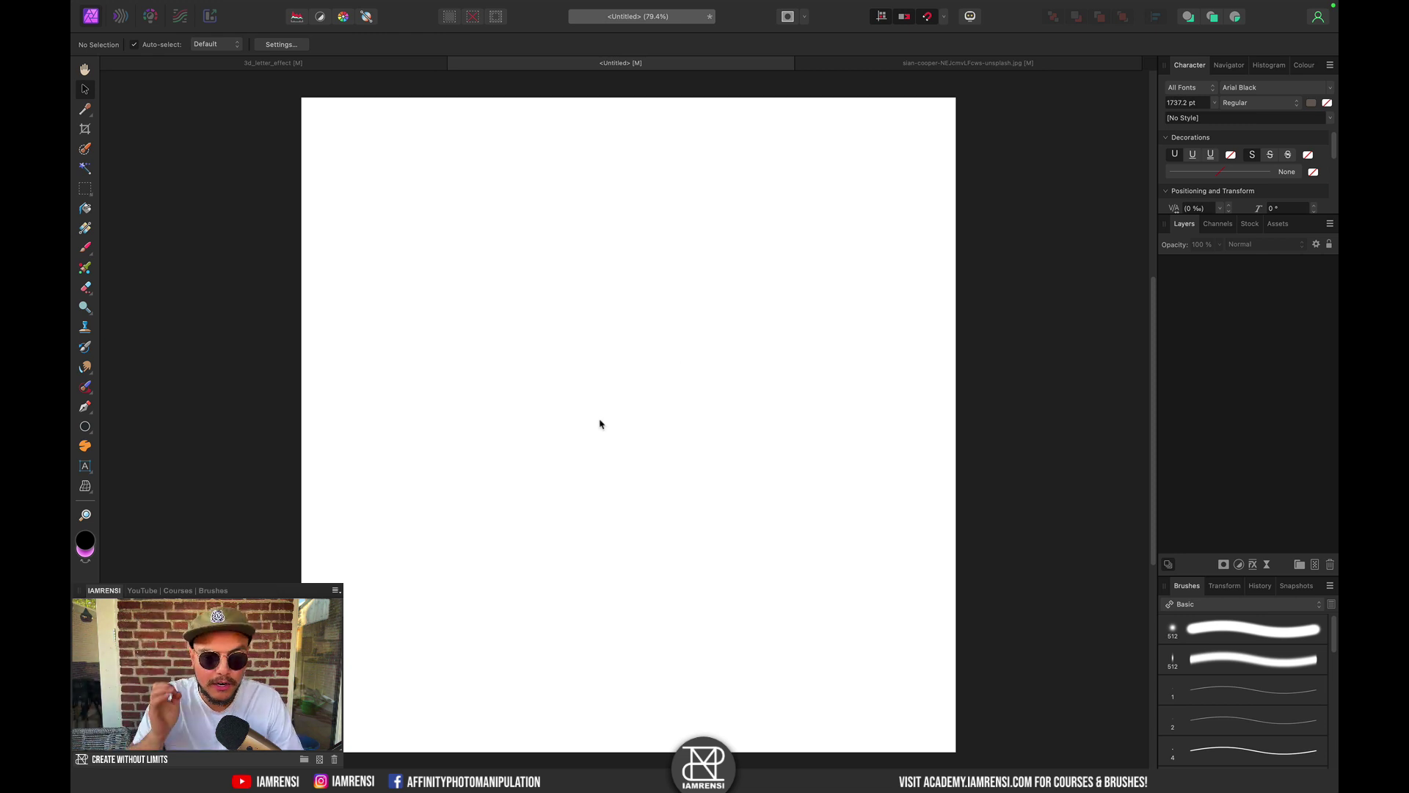
Step: Confirm the canvas is 2500 × 2500 px at 72 DPI, leaving its size unchanged
left_click(297, 8)
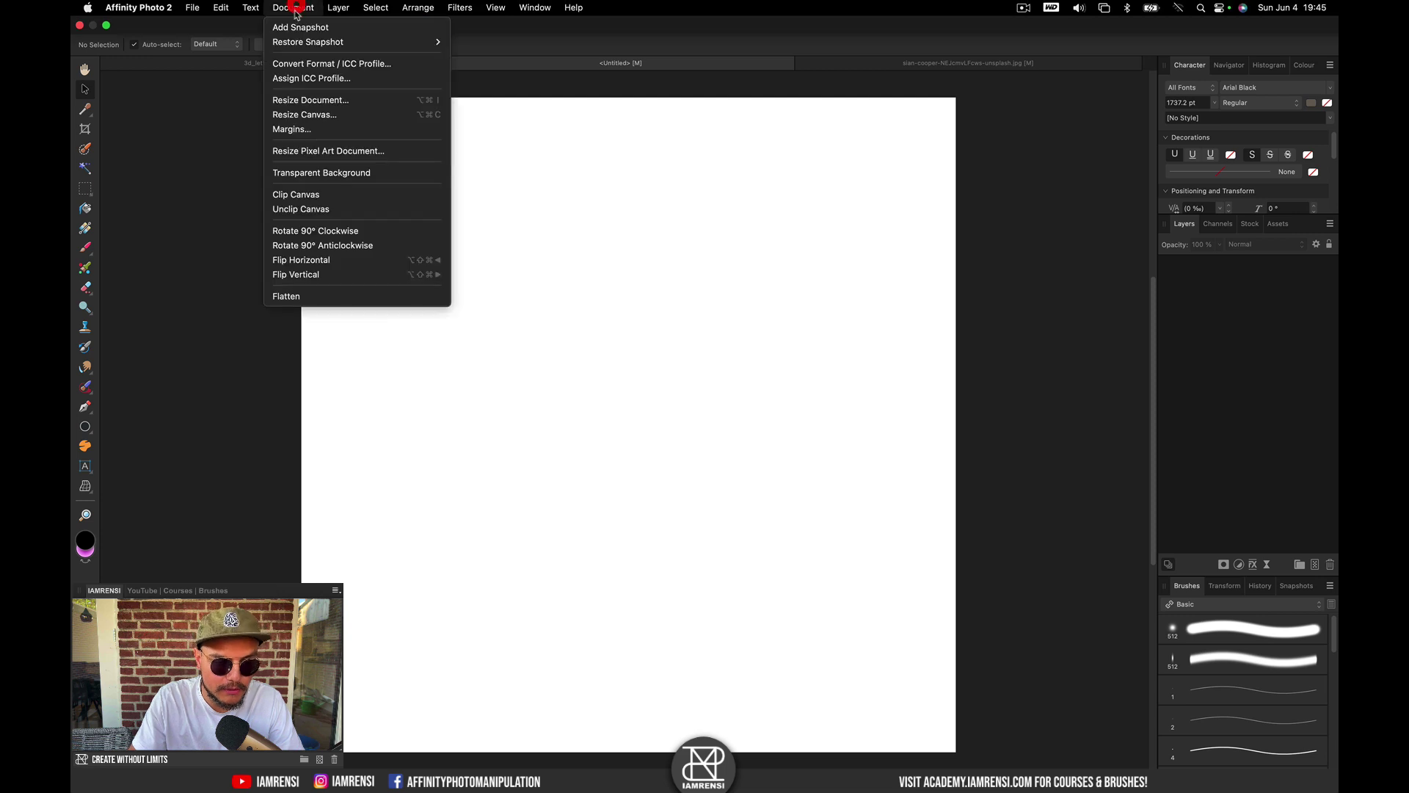
left_click(270, 71)
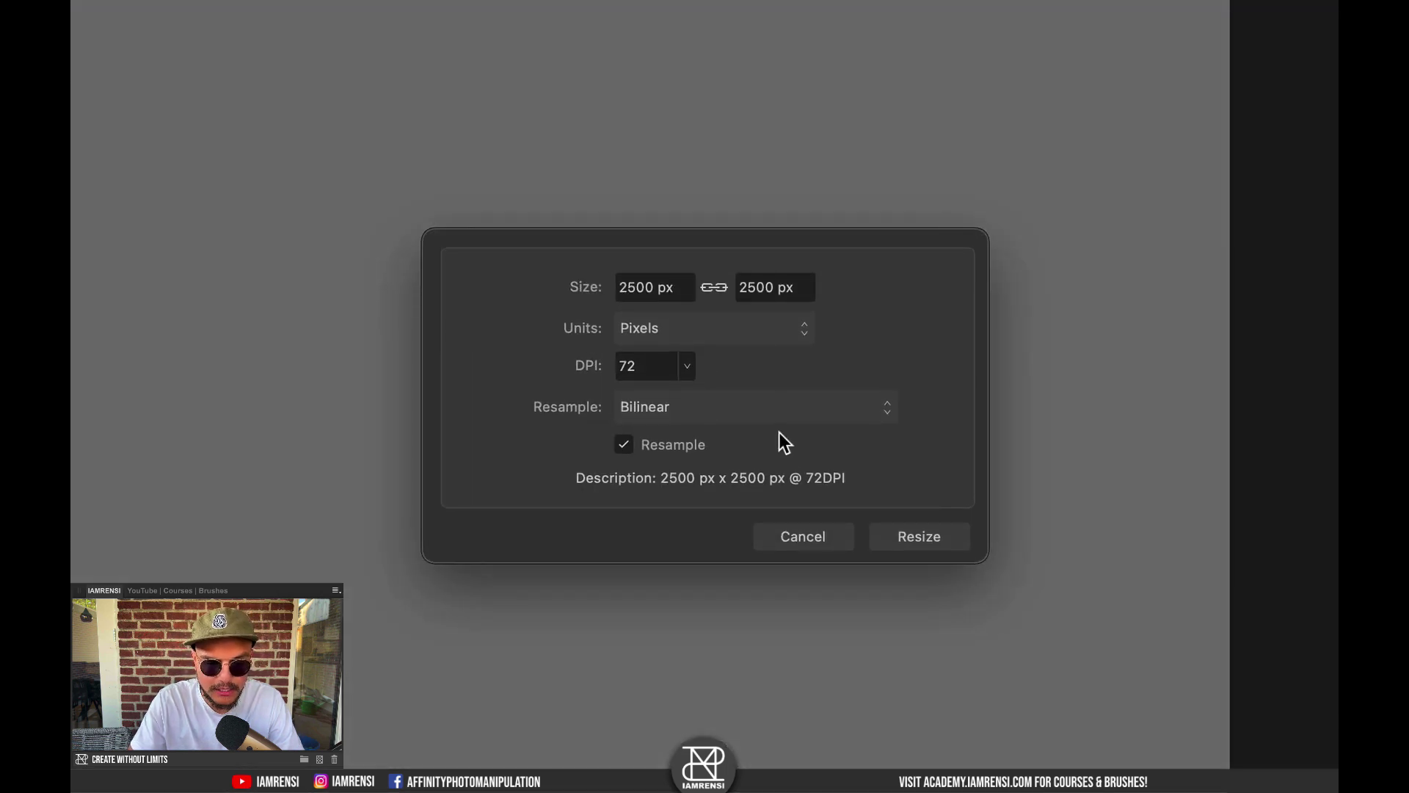
left_click(800, 536)
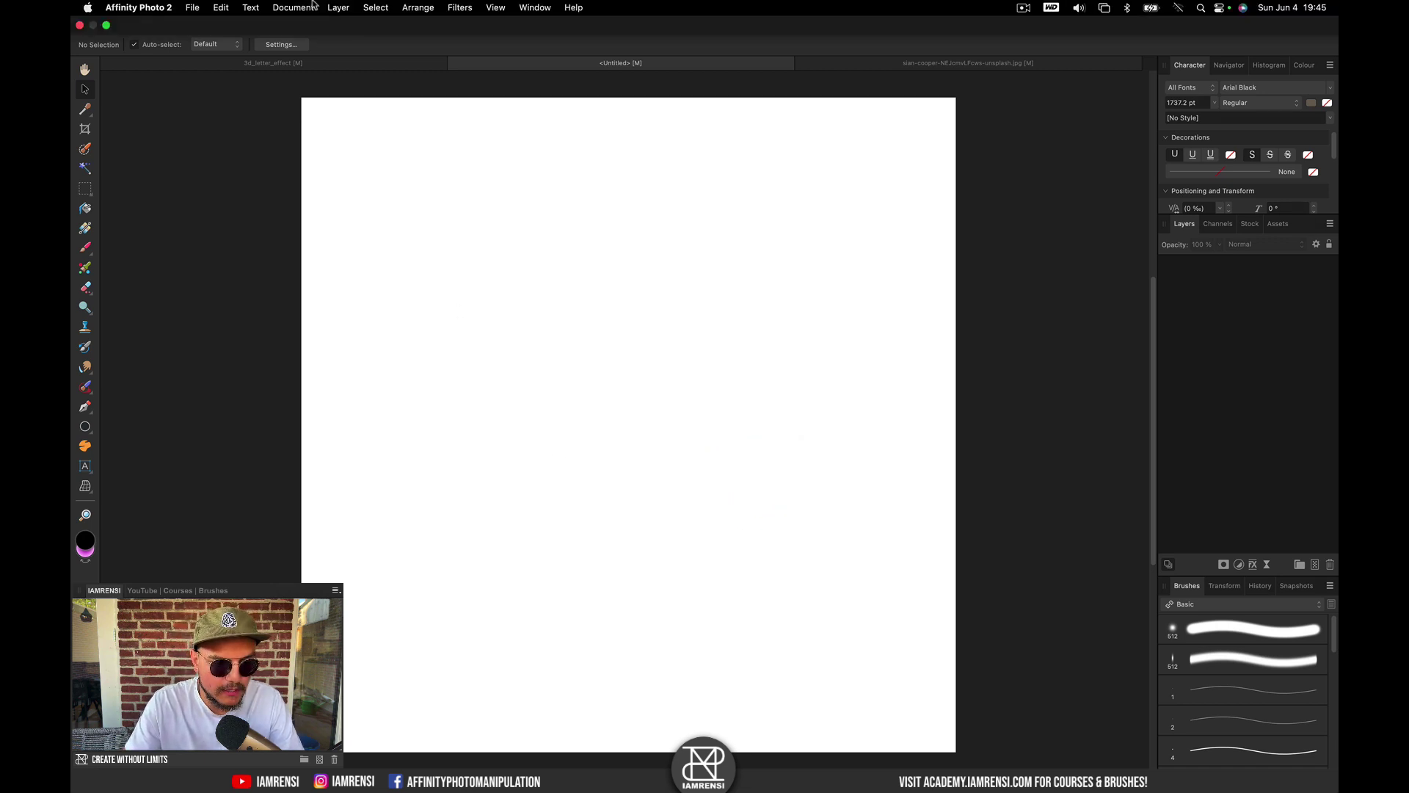
left_click(338, 7)
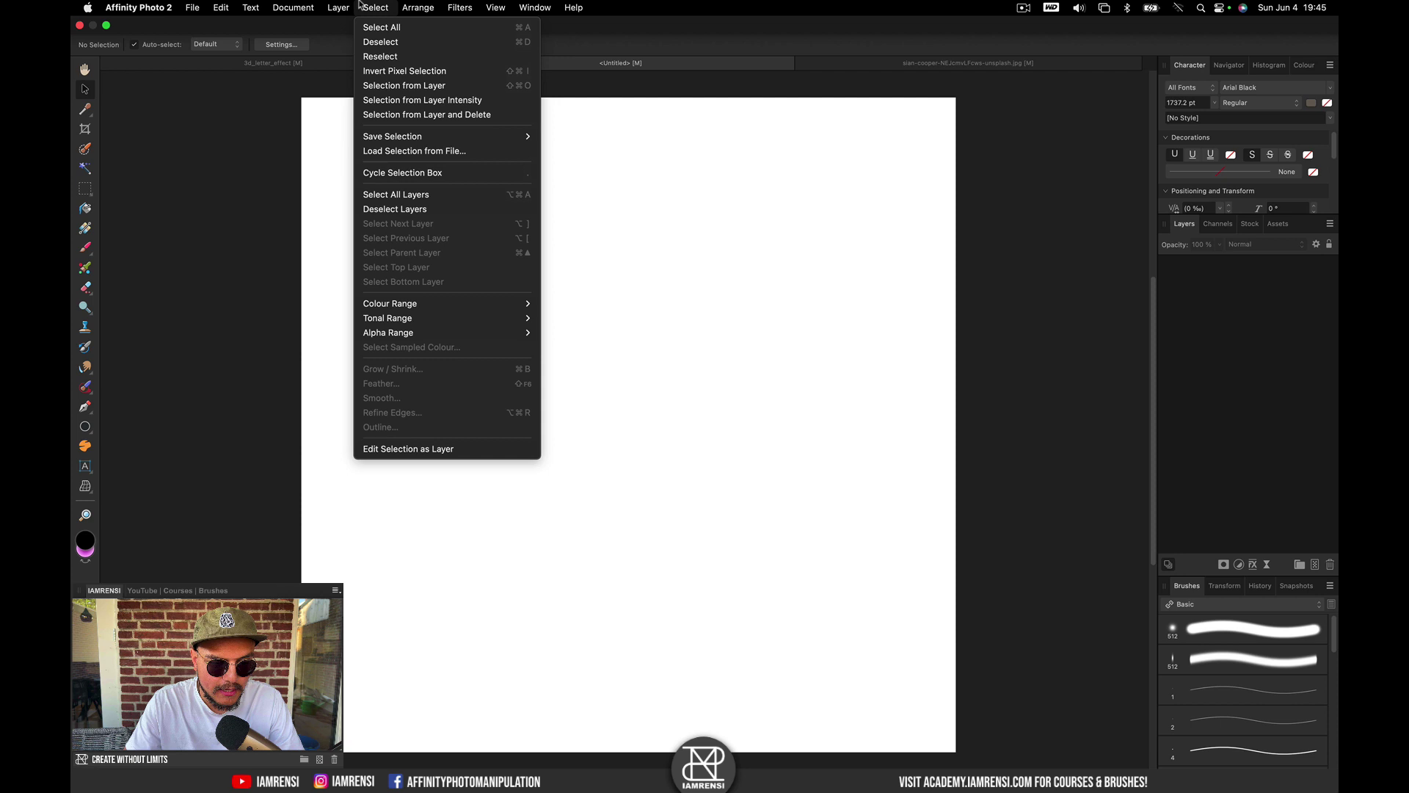
Step: Add a new fill layer and change its colour from purple to light grey CCCCCC
left_click(358, 138)
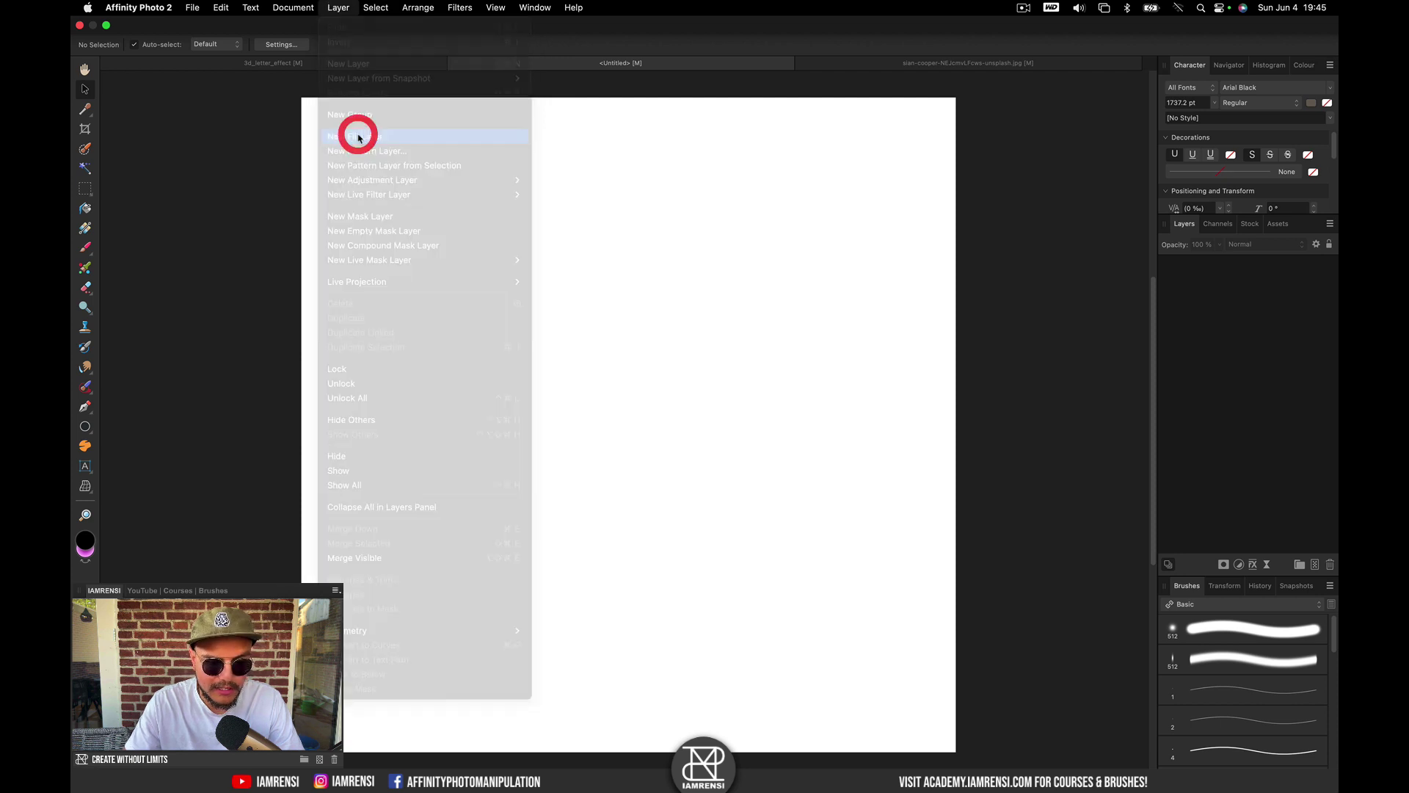
left_click(284, 45)
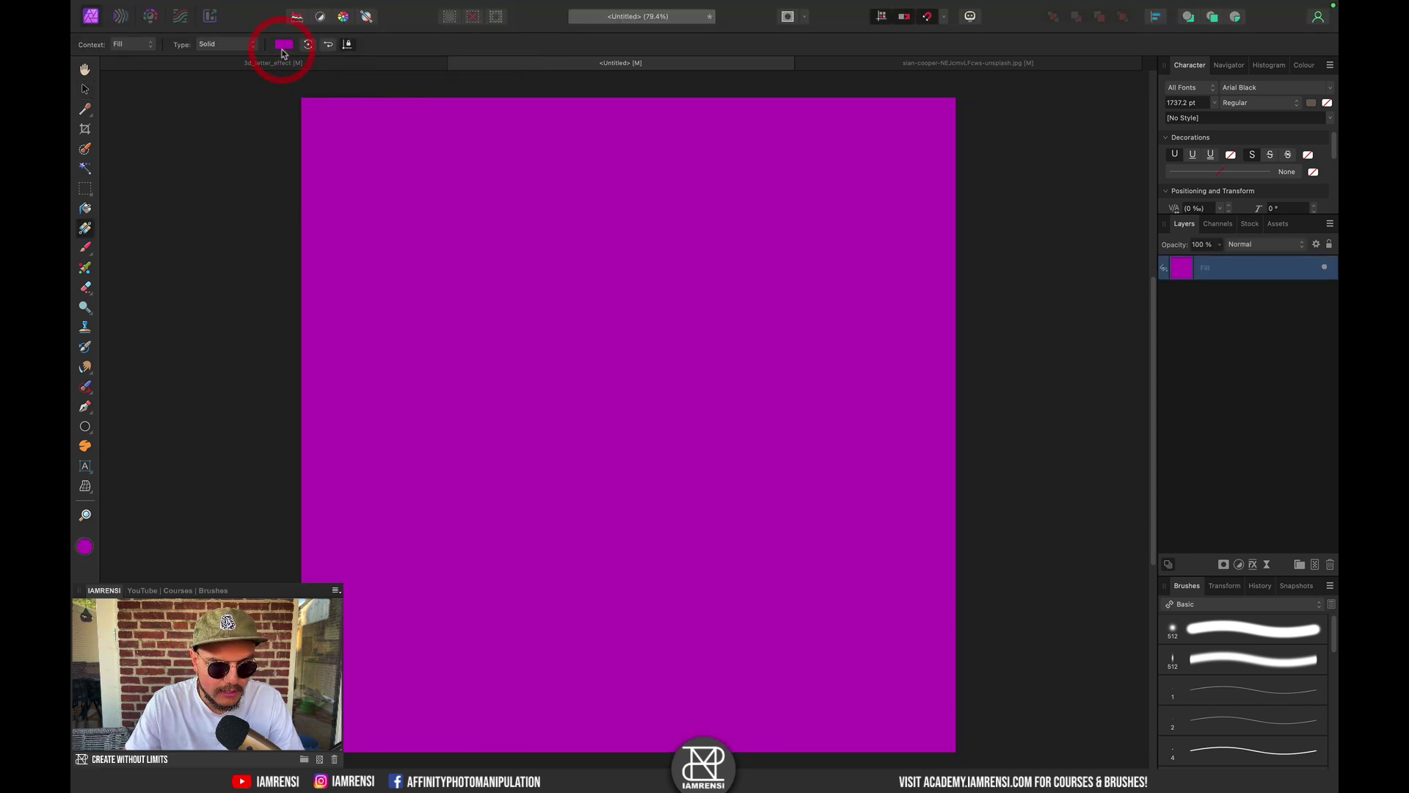
left_click(284, 45)
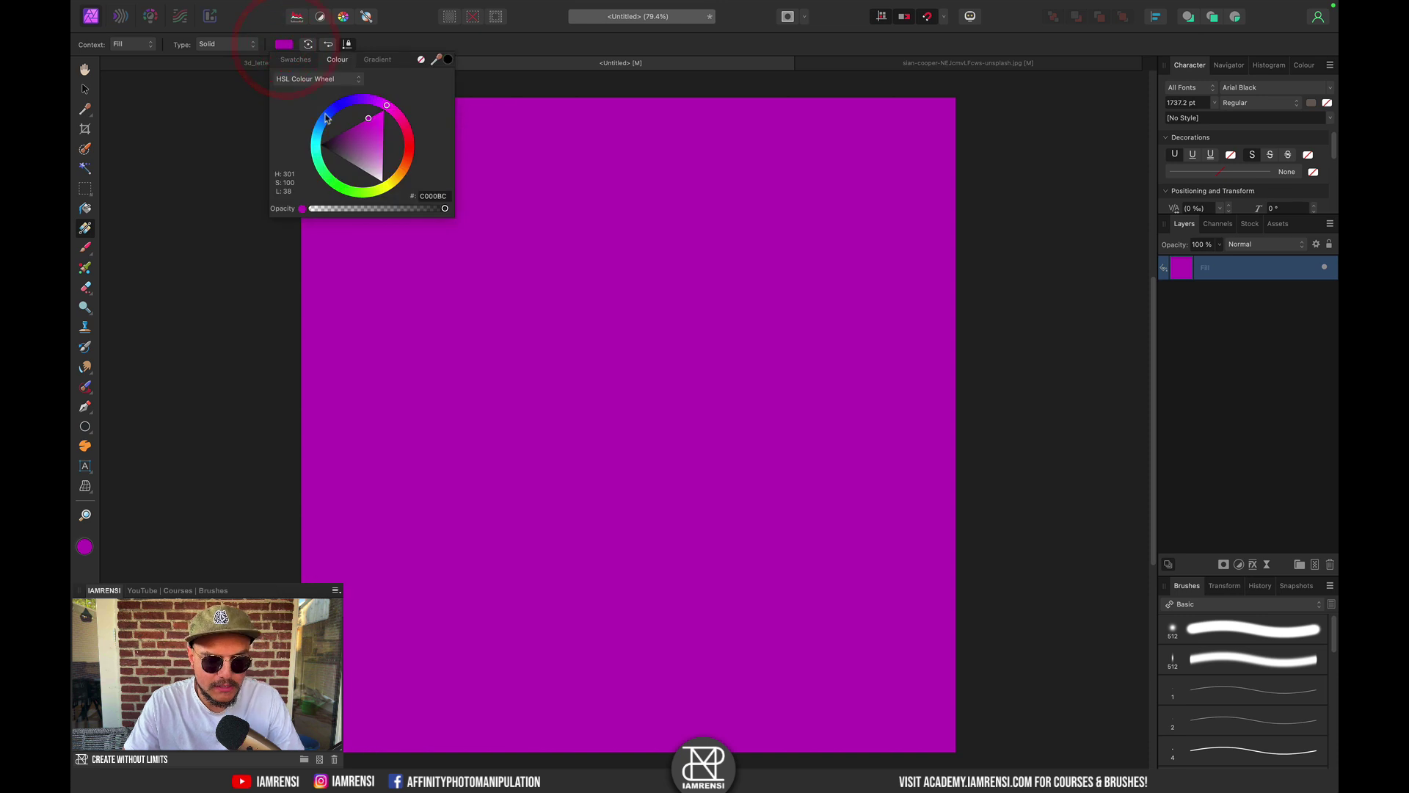
left_click(373, 165)
left_click_drag(370, 181, 368, 195)
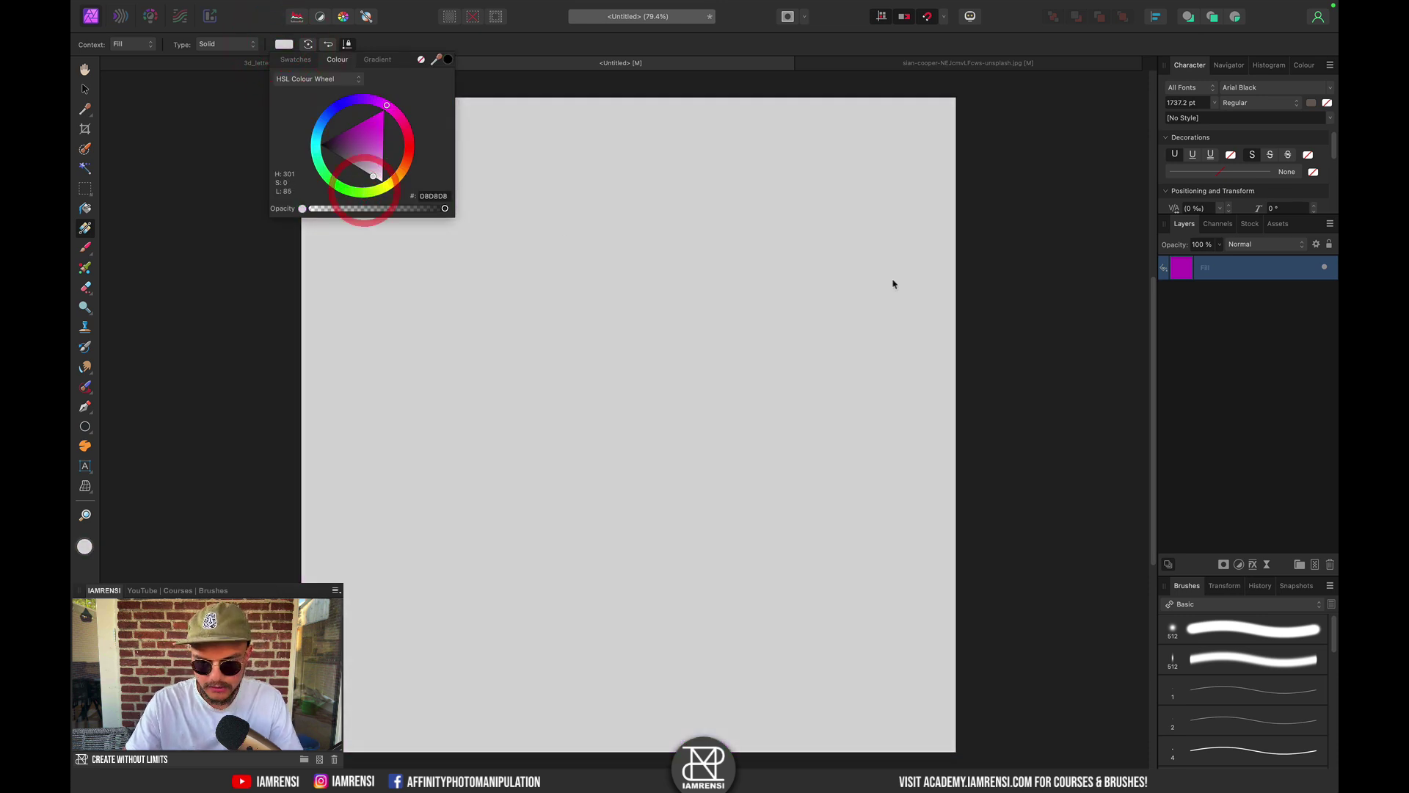
left_click(1248, 312)
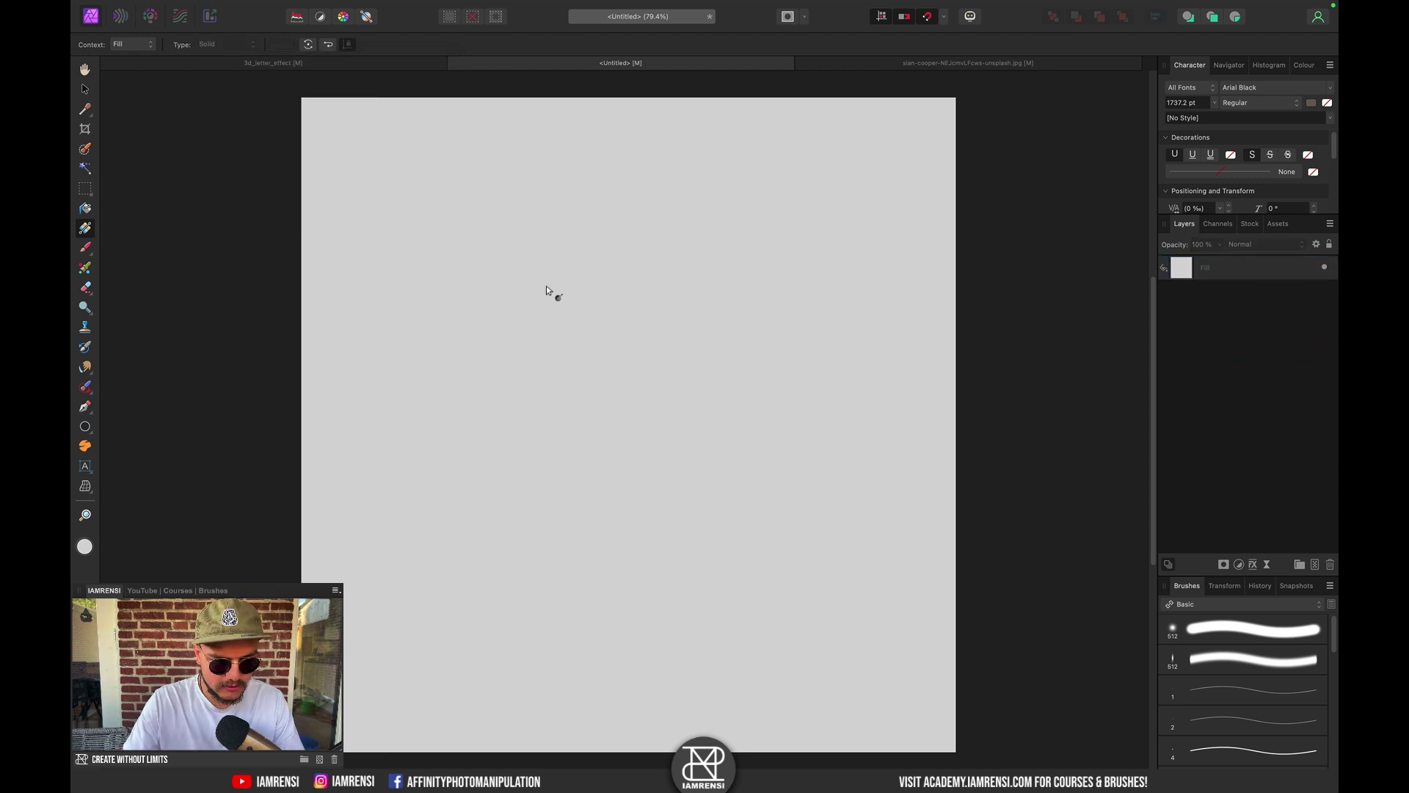
Step: Pick the Artistic Text Tool with Arial Black as the font
key("t")
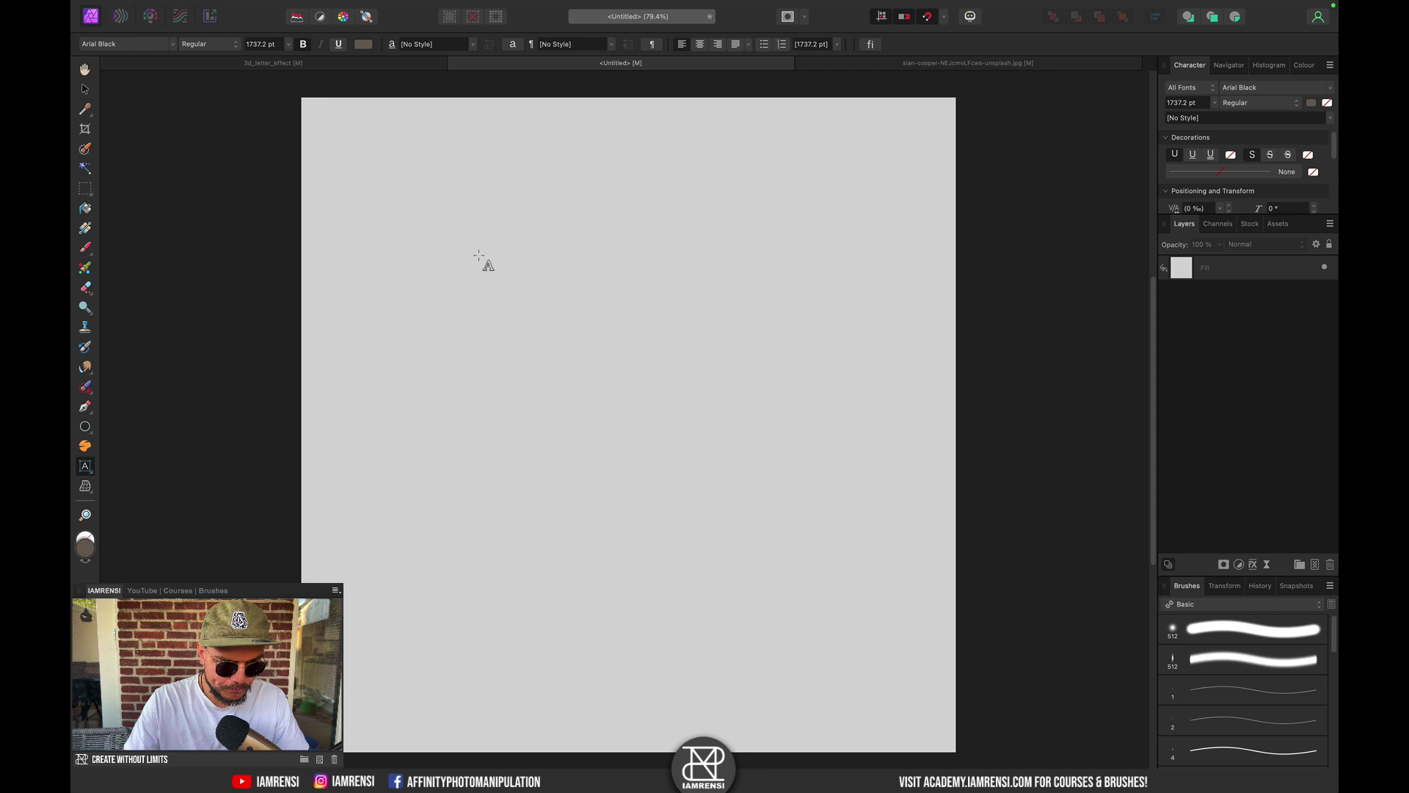
left_click(99, 43)
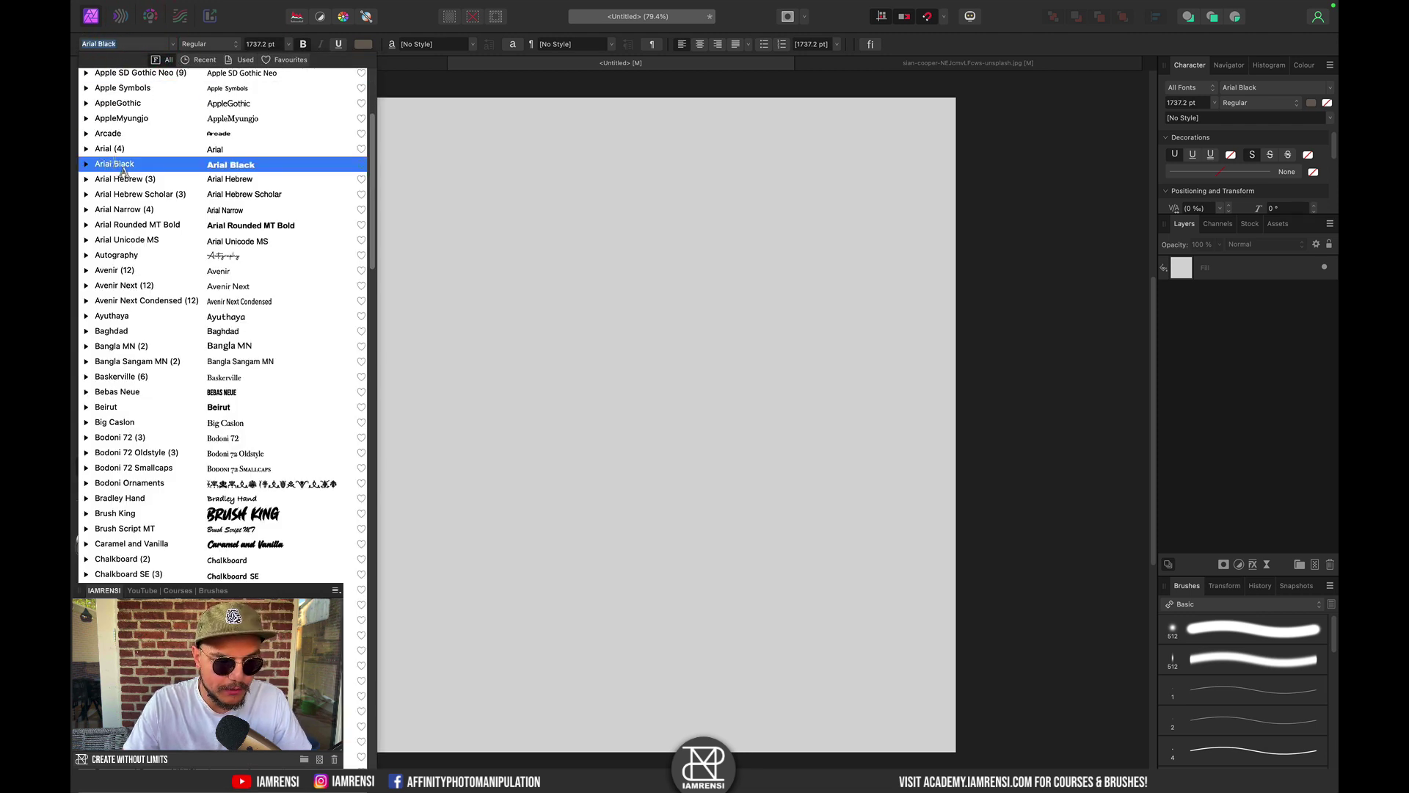
left_click(117, 164)
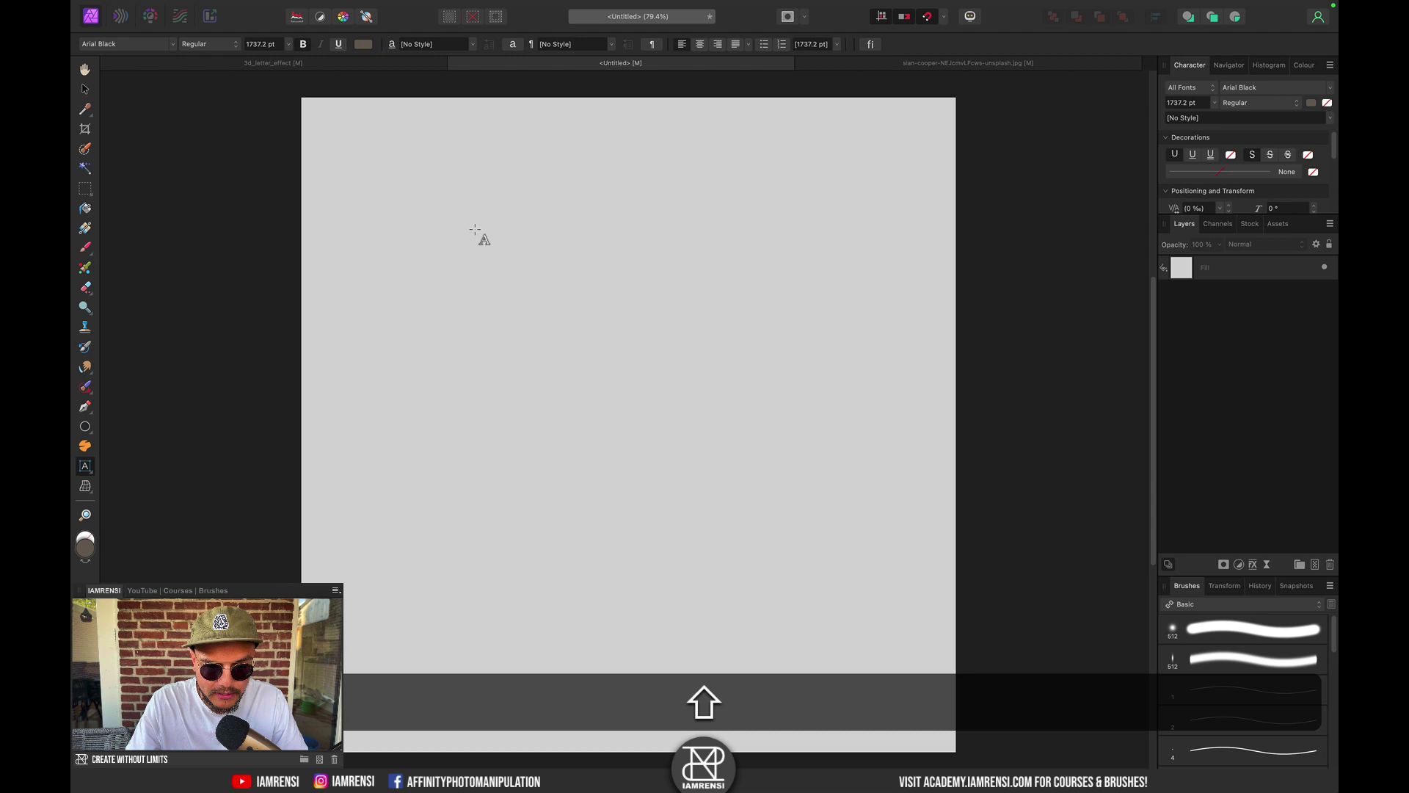
Step: Draw a large artistic text frame and type the letter G
left_click_drag(479, 231, 718, 554)
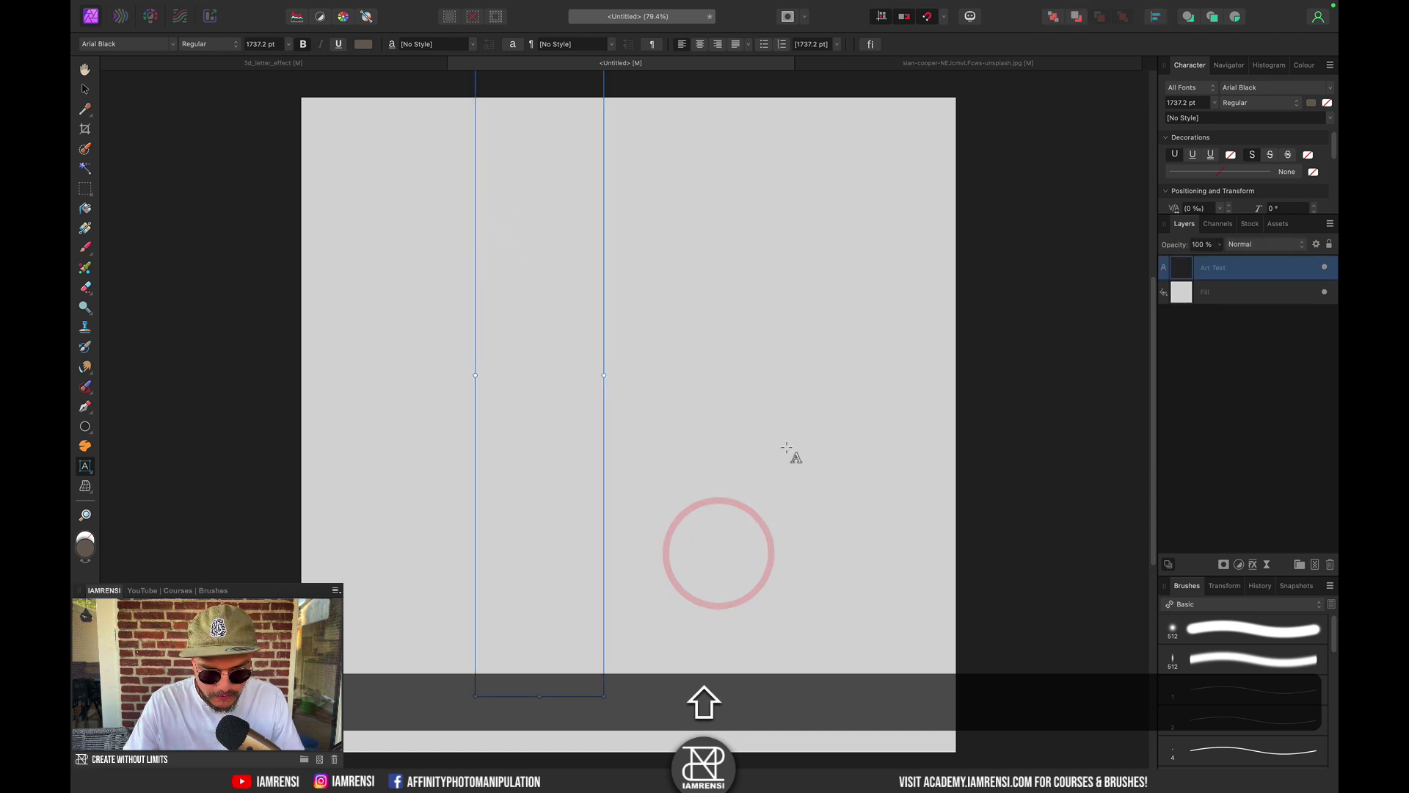
type("G")
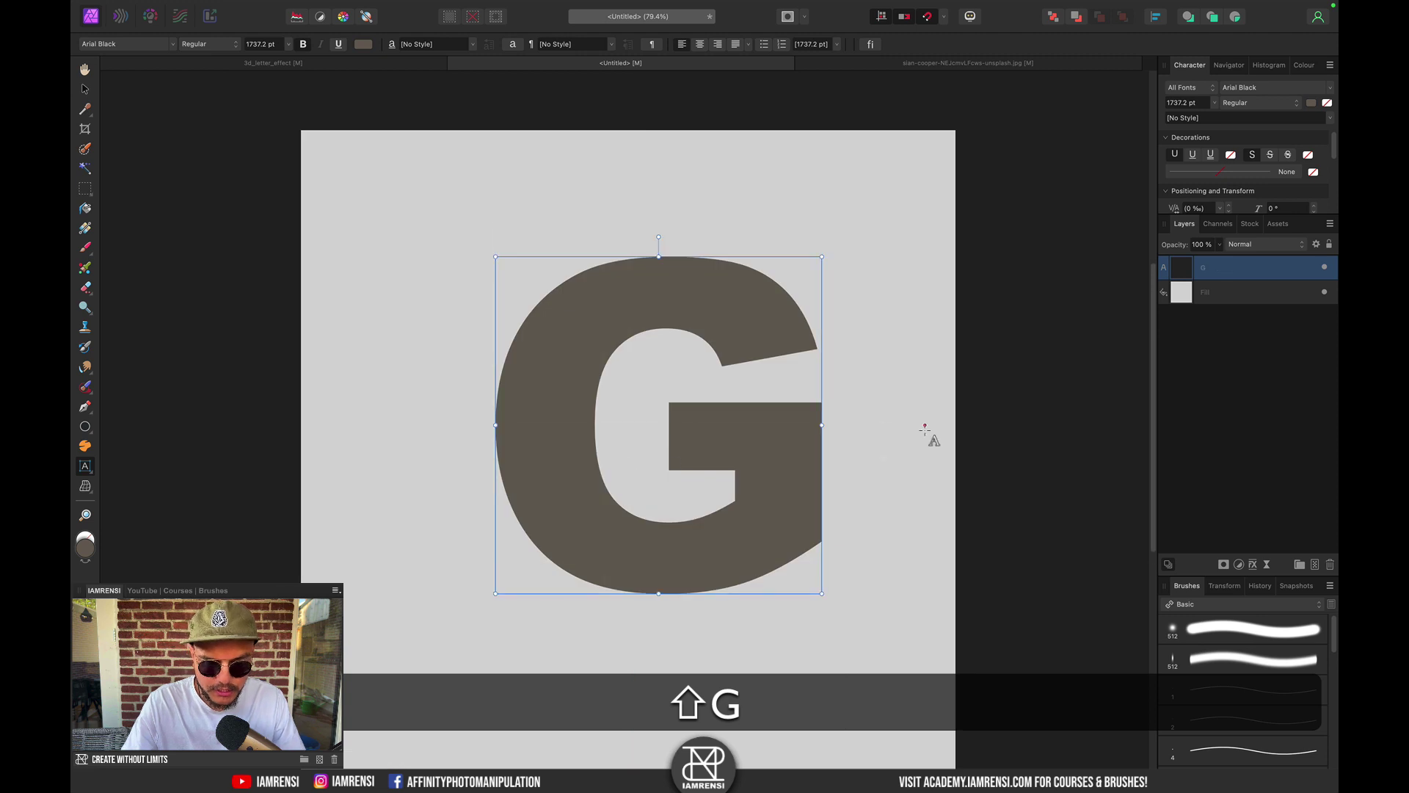
left_click(1281, 366)
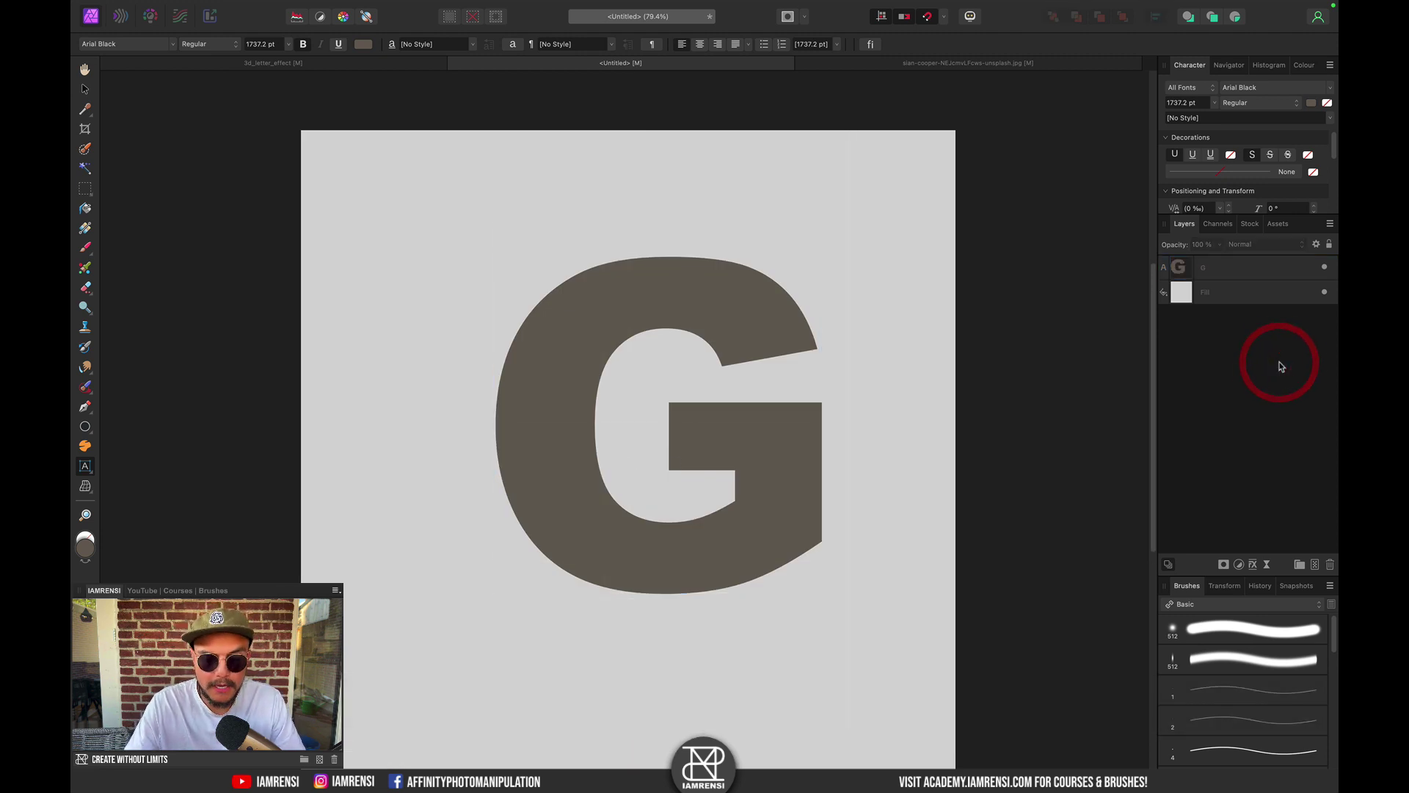
Step: Centre the G horizontally and vertically on the canvas, then reselect its layer
key("v")
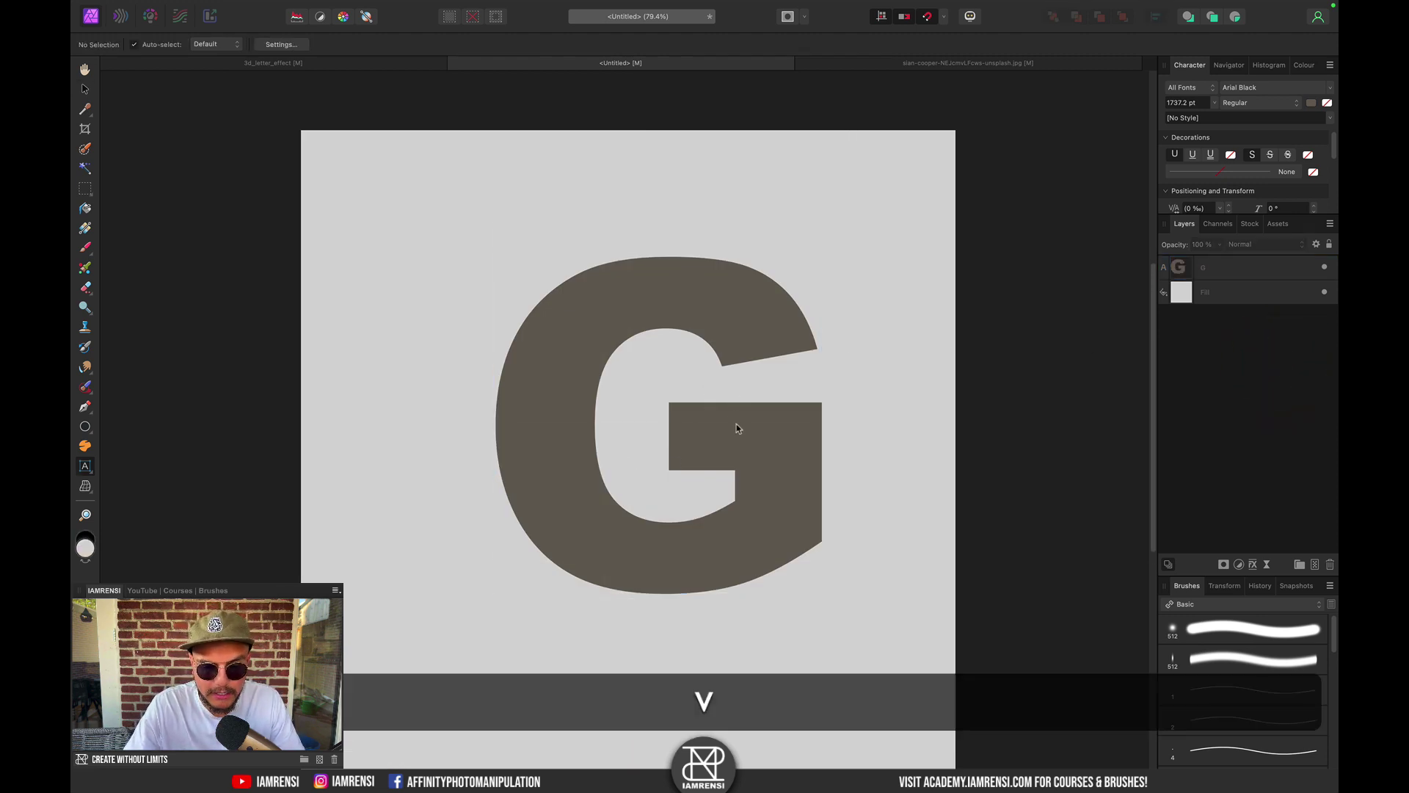
left_click(718, 440)
left_click(1126, 74)
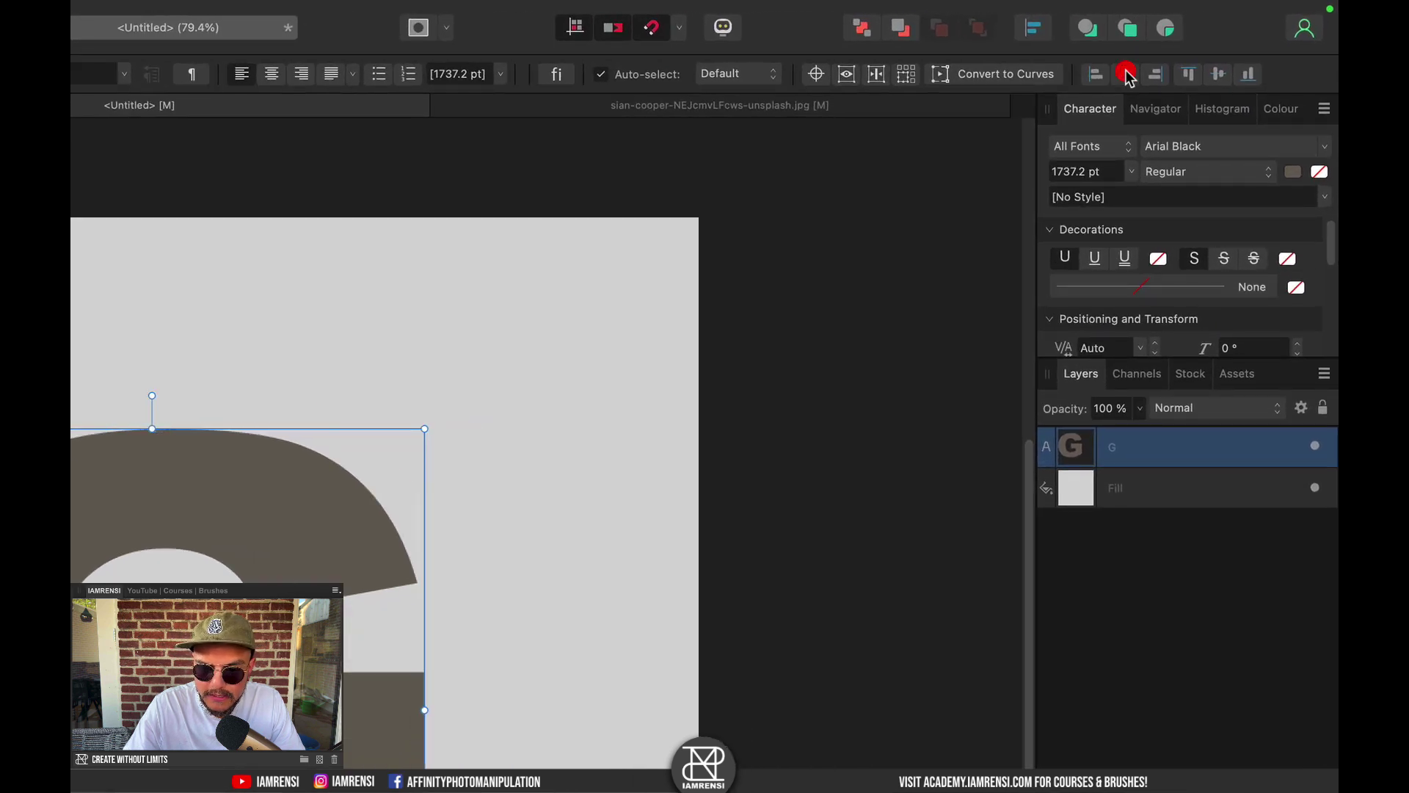
left_click(1219, 73)
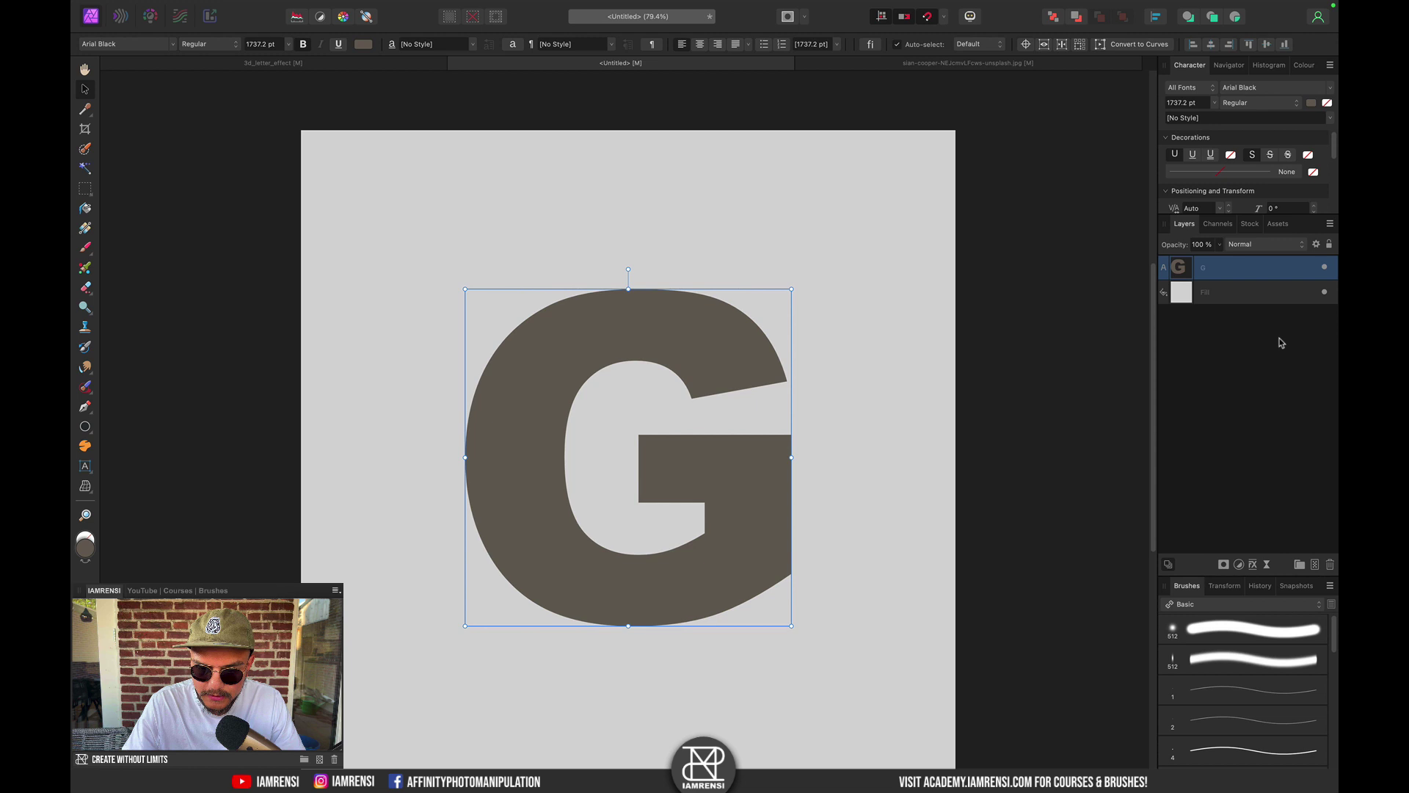
left_click(1280, 337)
left_click(1217, 270)
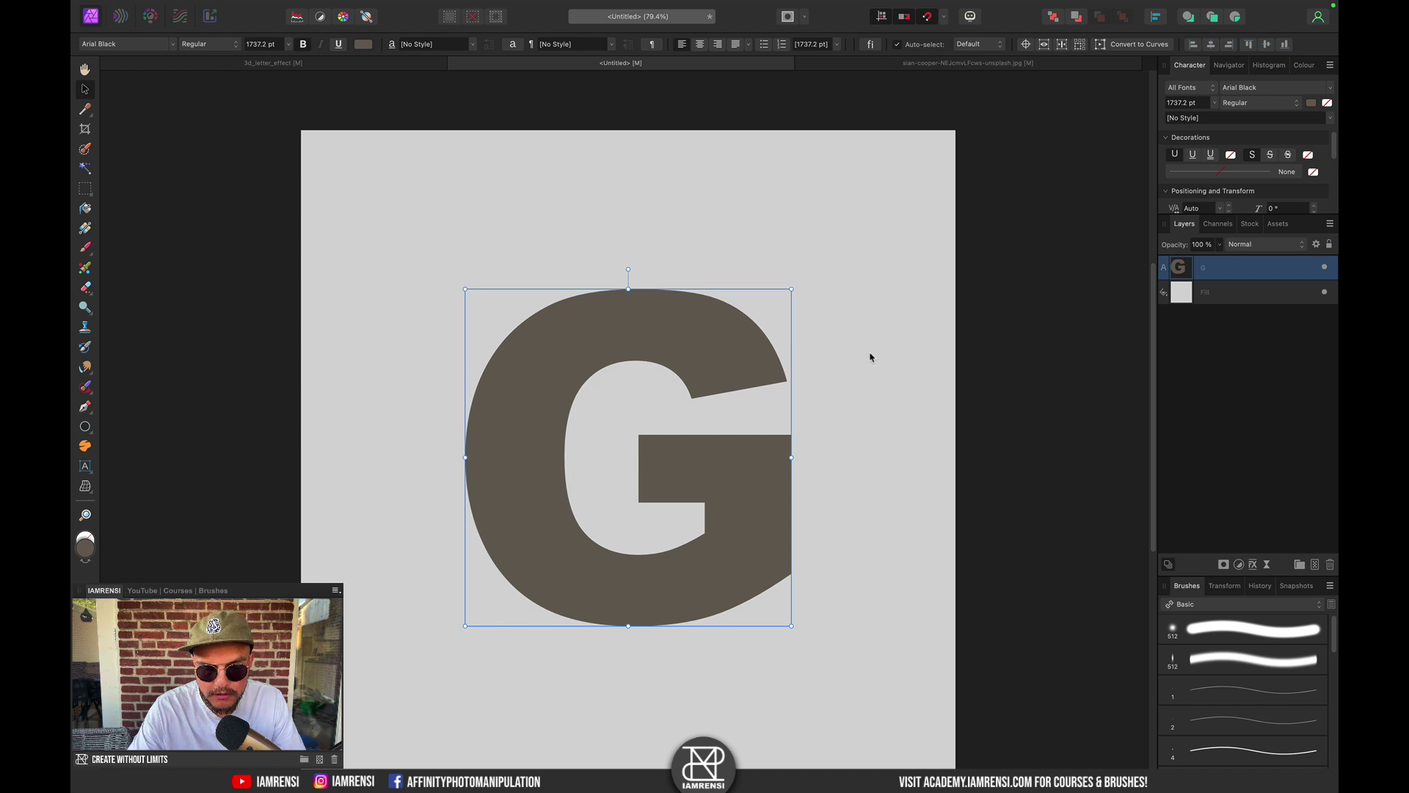
Step: Duplicate the G layer with Cmd+J and recolour the top copy a near-black dark brown
key("super")
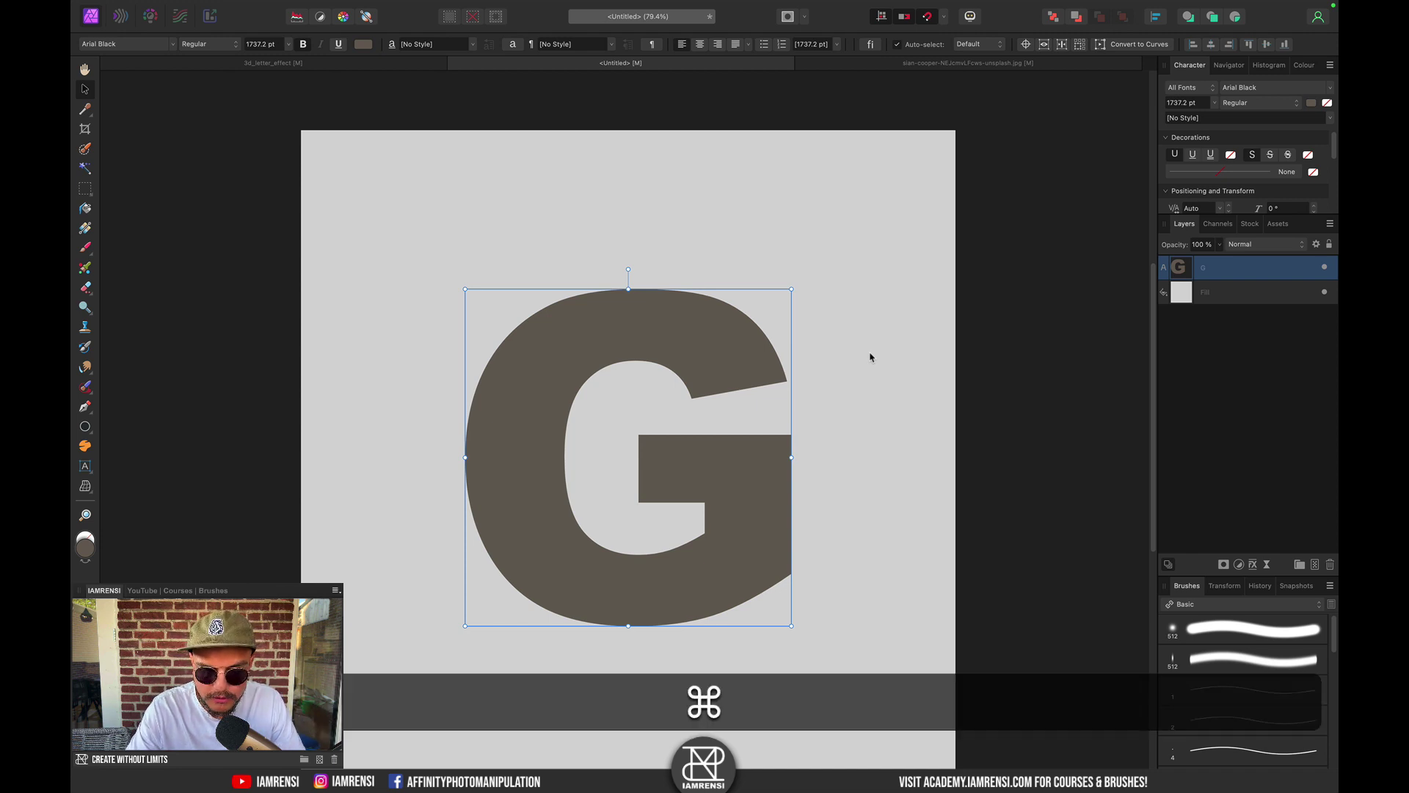
key("super+j")
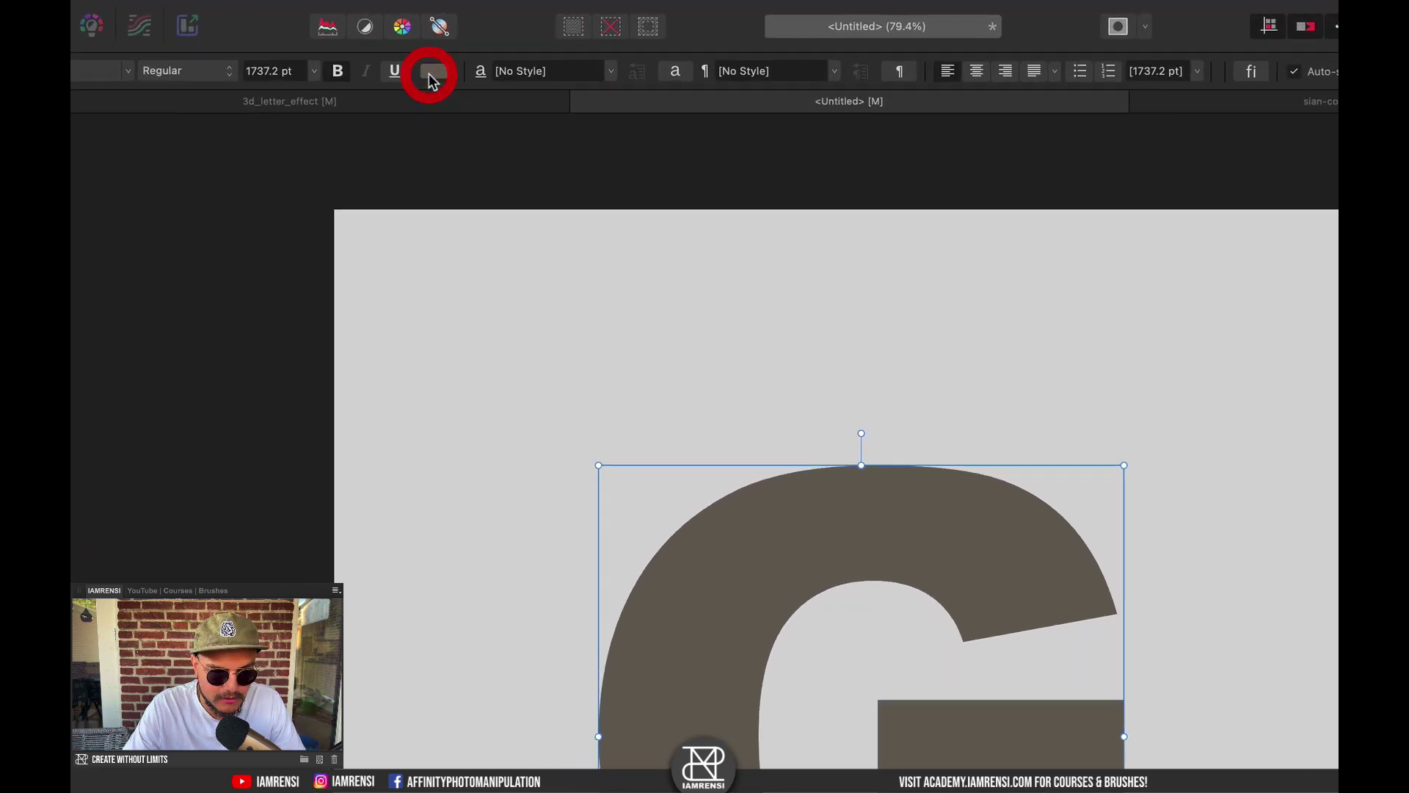
left_click(363, 44)
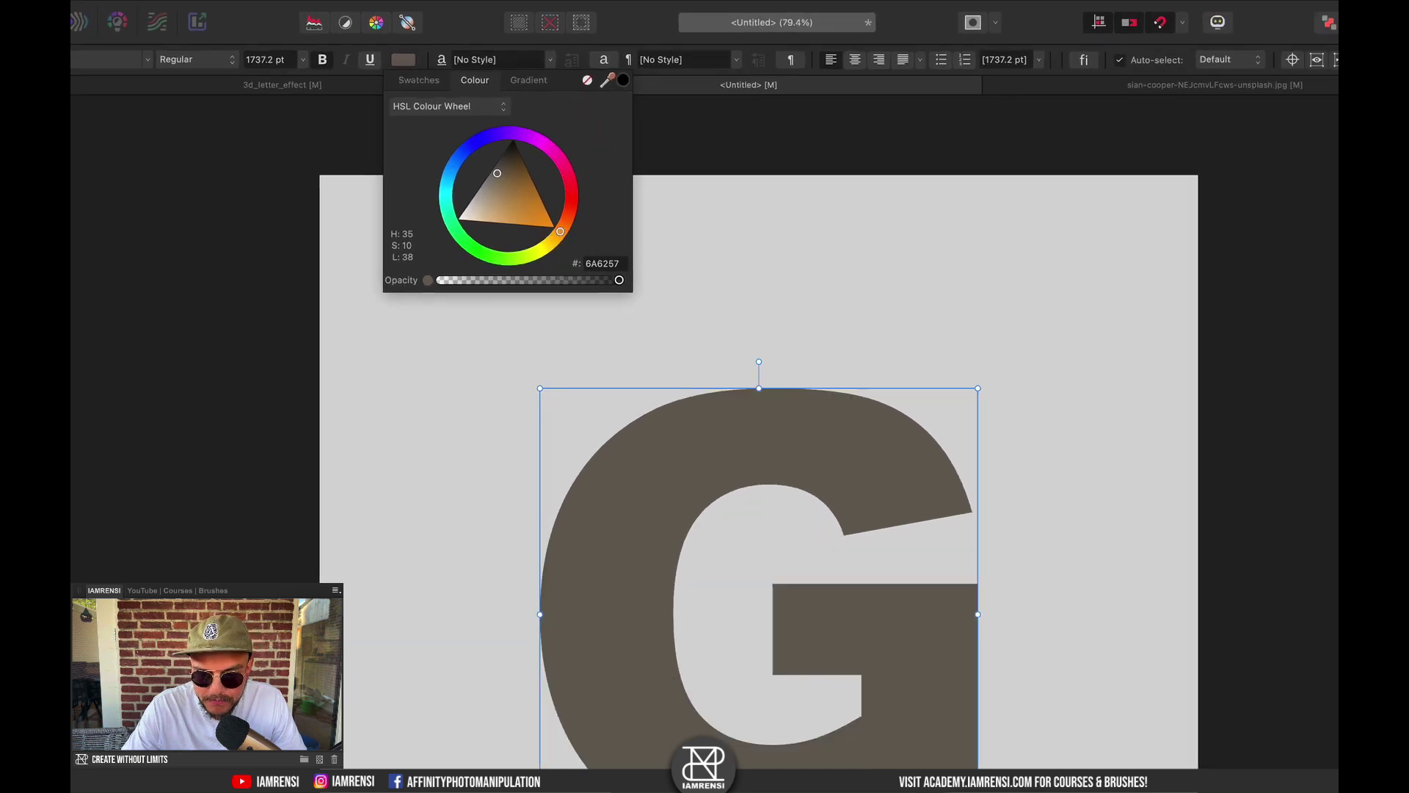
left_click(1221, 292)
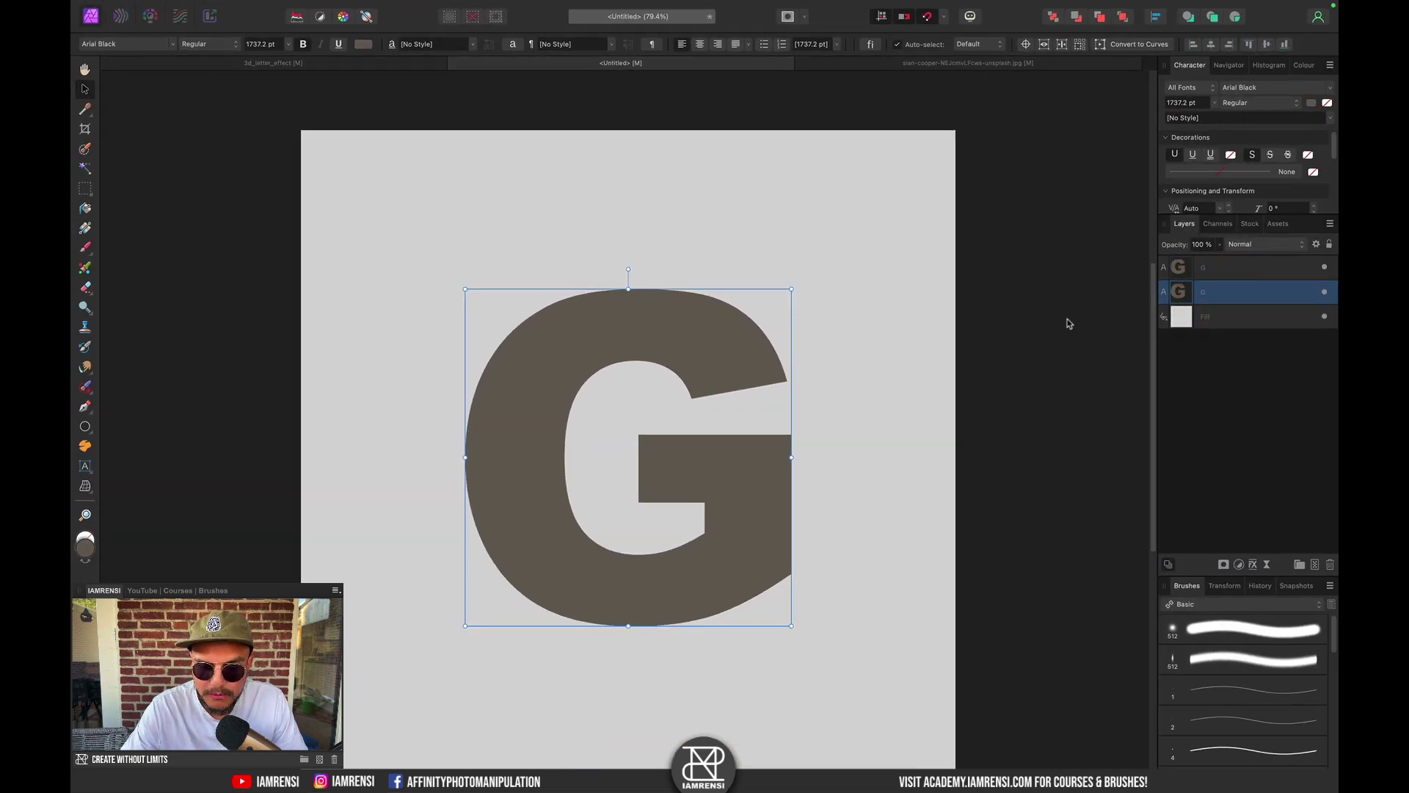
left_click(1231, 276)
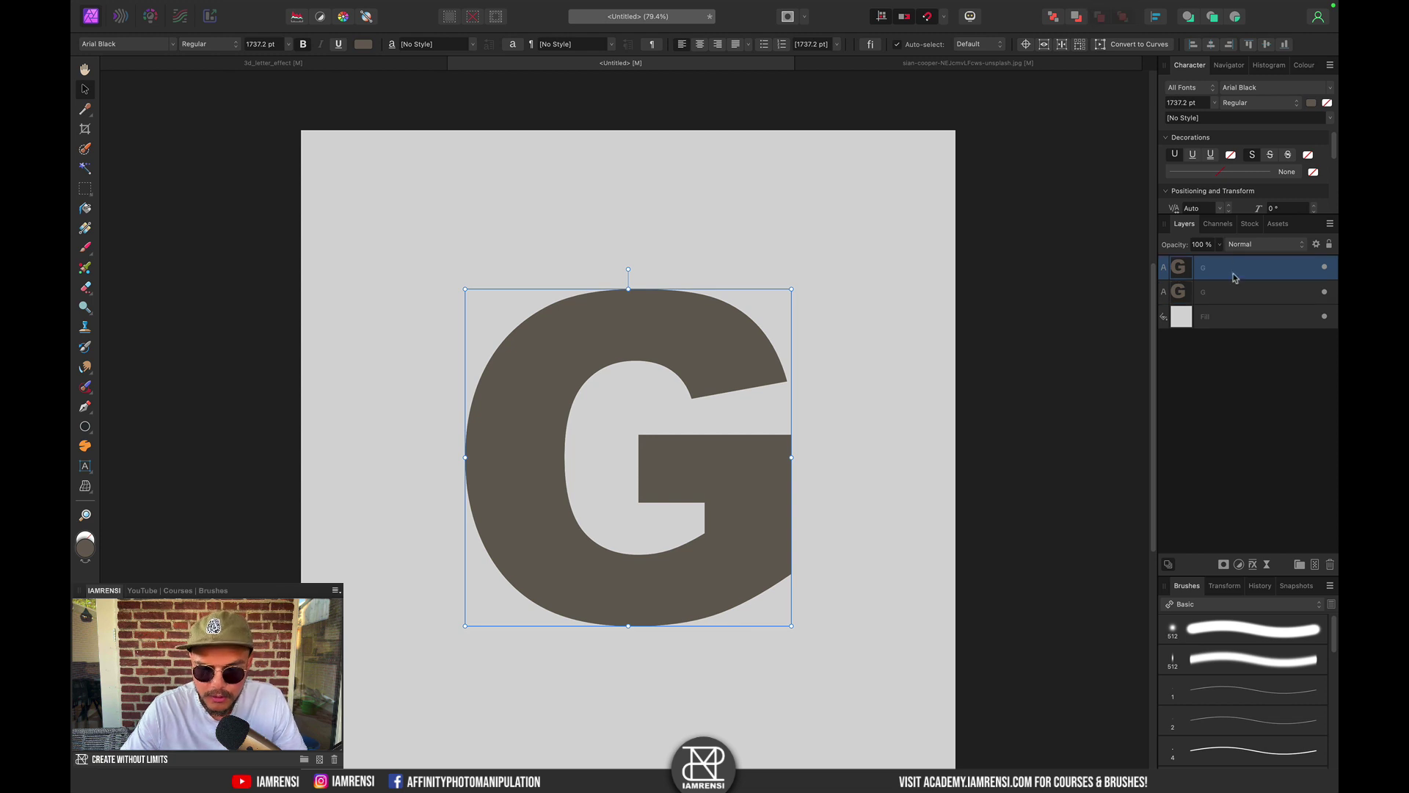
left_click(363, 44)
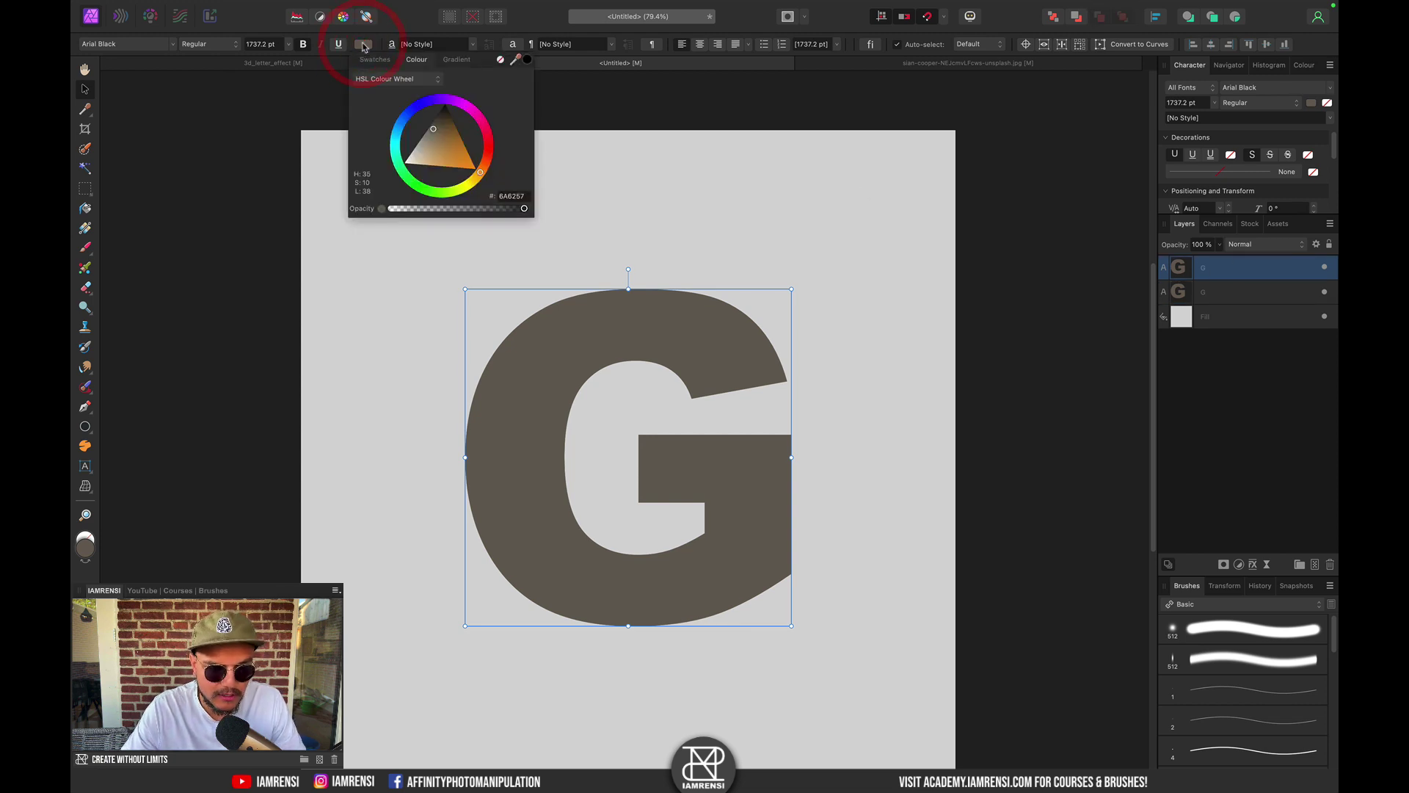
left_click_drag(439, 126, 443, 118)
Step: Rename the top G layer to 'dark G'
left_click(1225, 355)
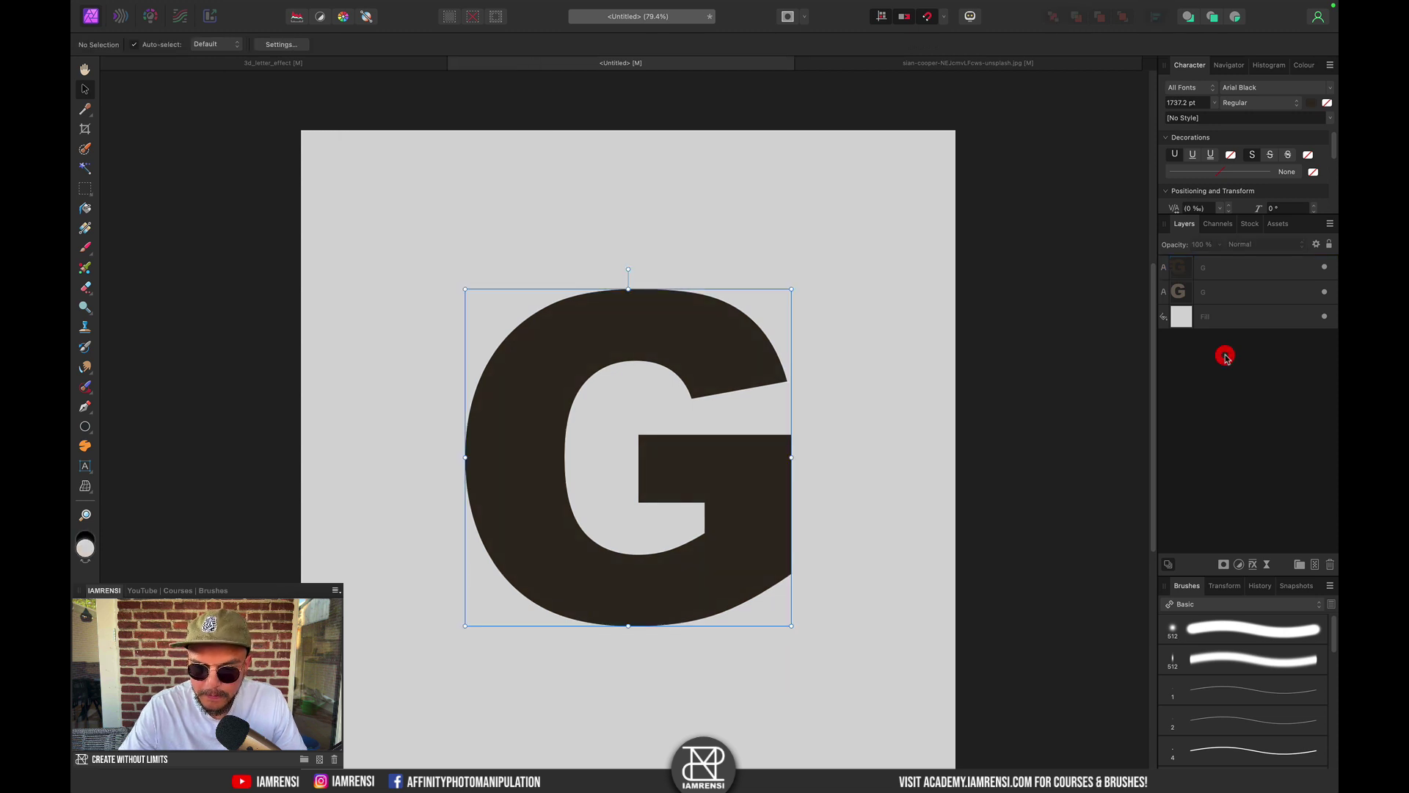
left_click(1181, 293)
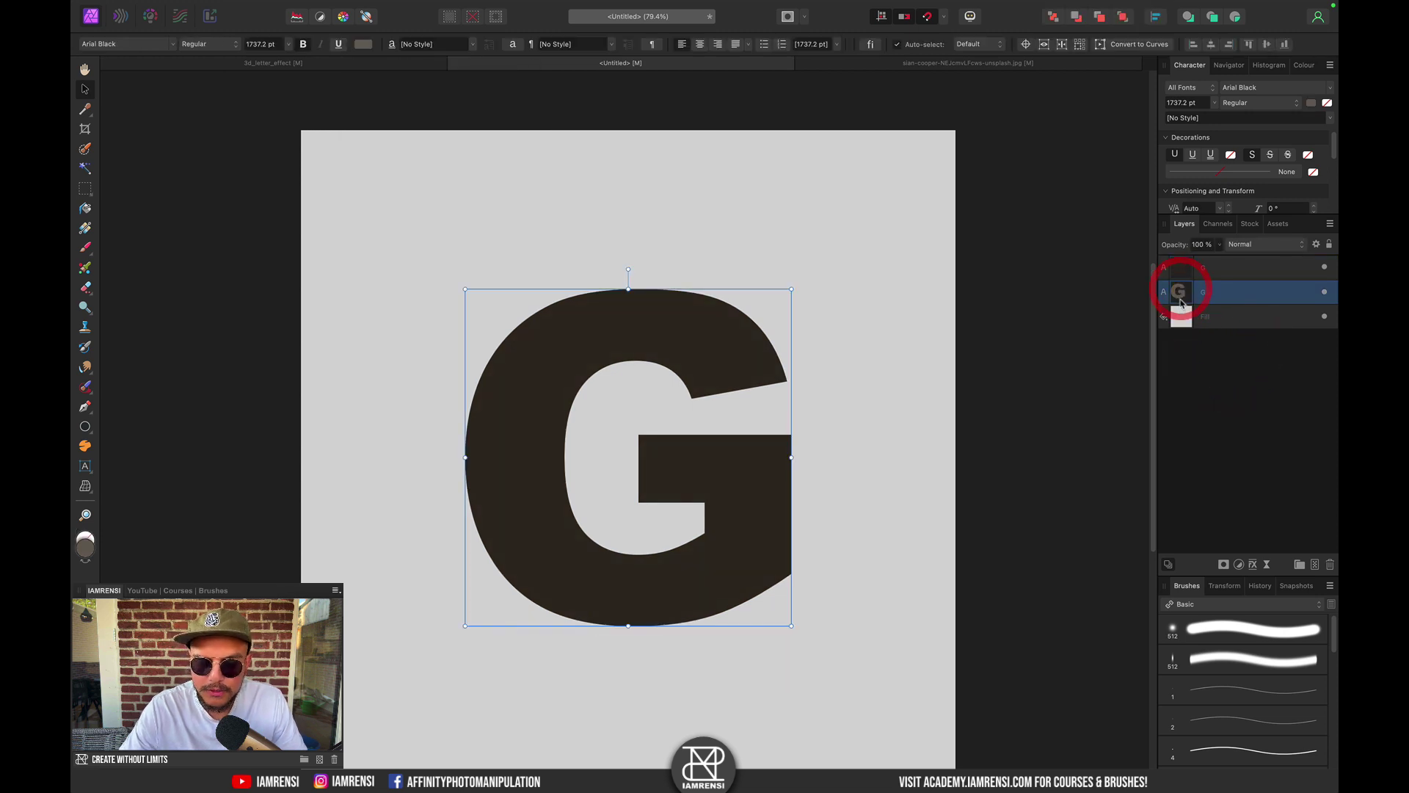
left_click(1201, 268)
double_click(1203, 267)
type("dark G")
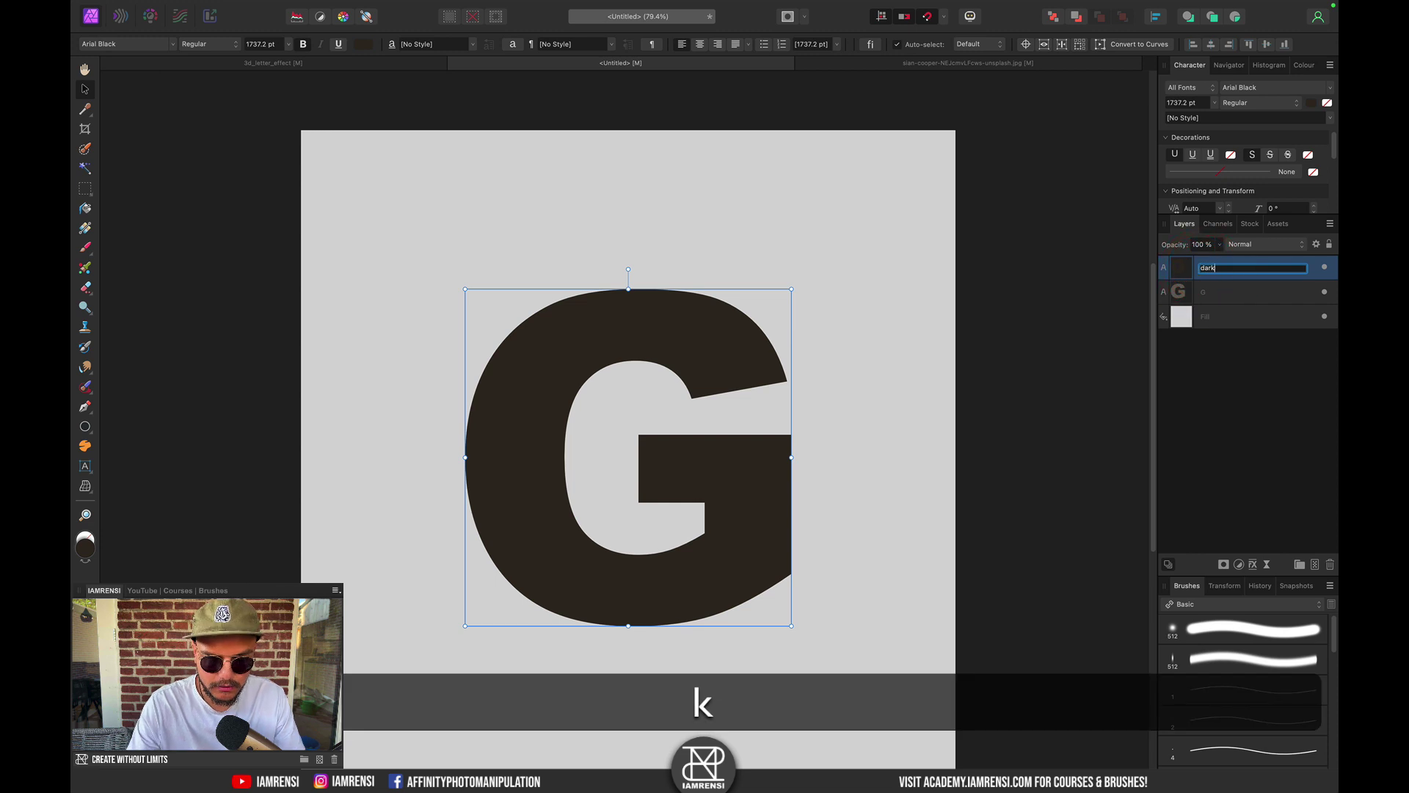
key("shift+Return")
Step: Rename the G layer beneath it to 'light G'
double_click(1203, 292)
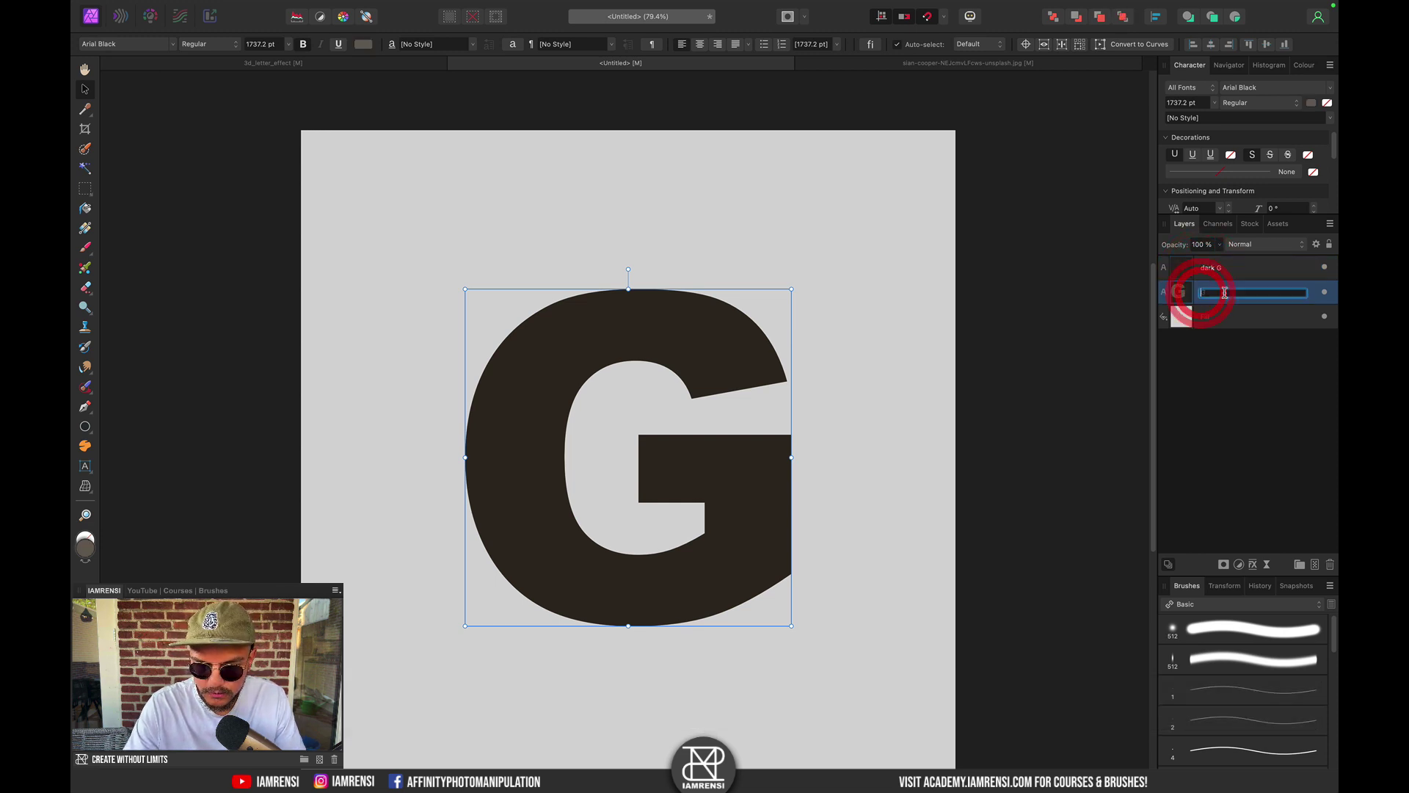
type("ligh")
key("BackSpace")
type("t G")
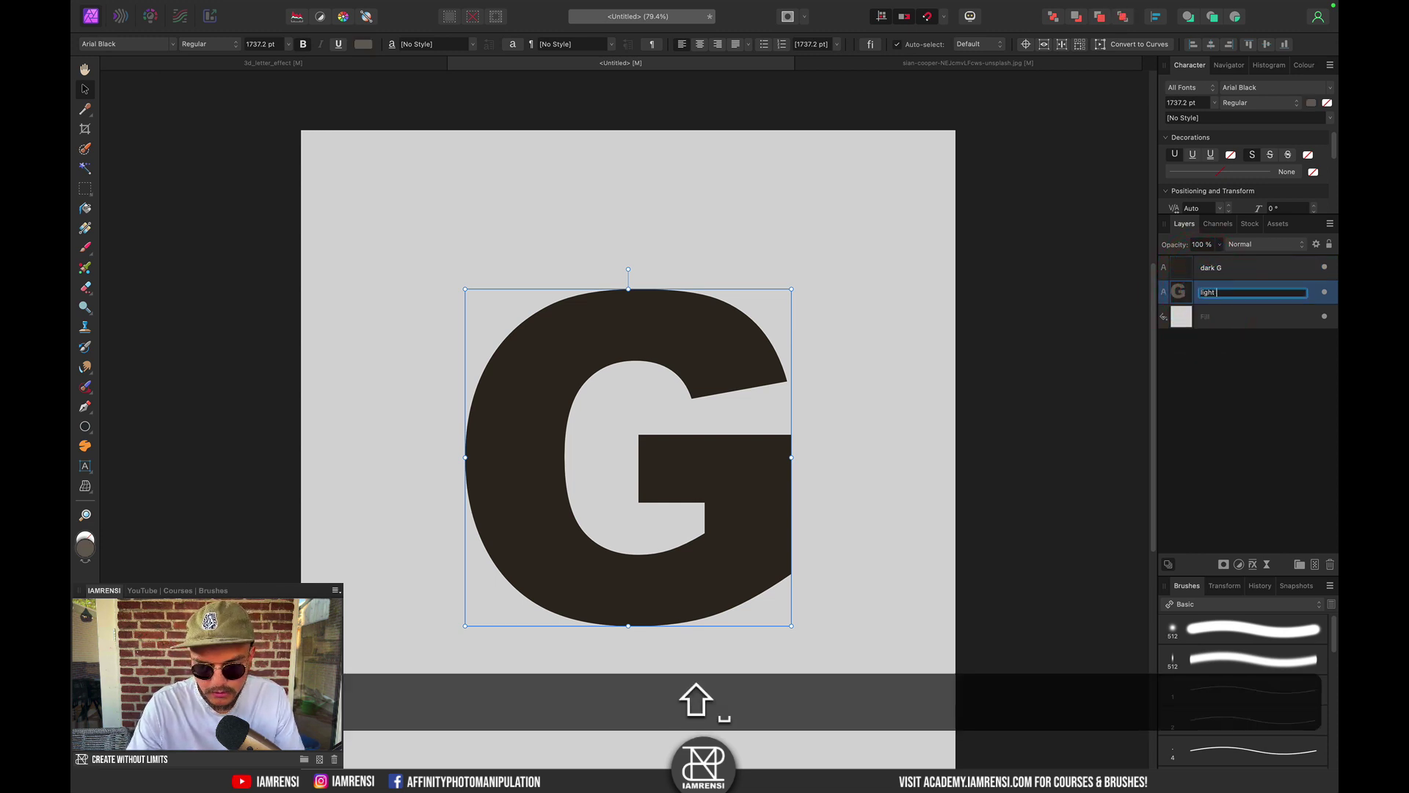
key("Return")
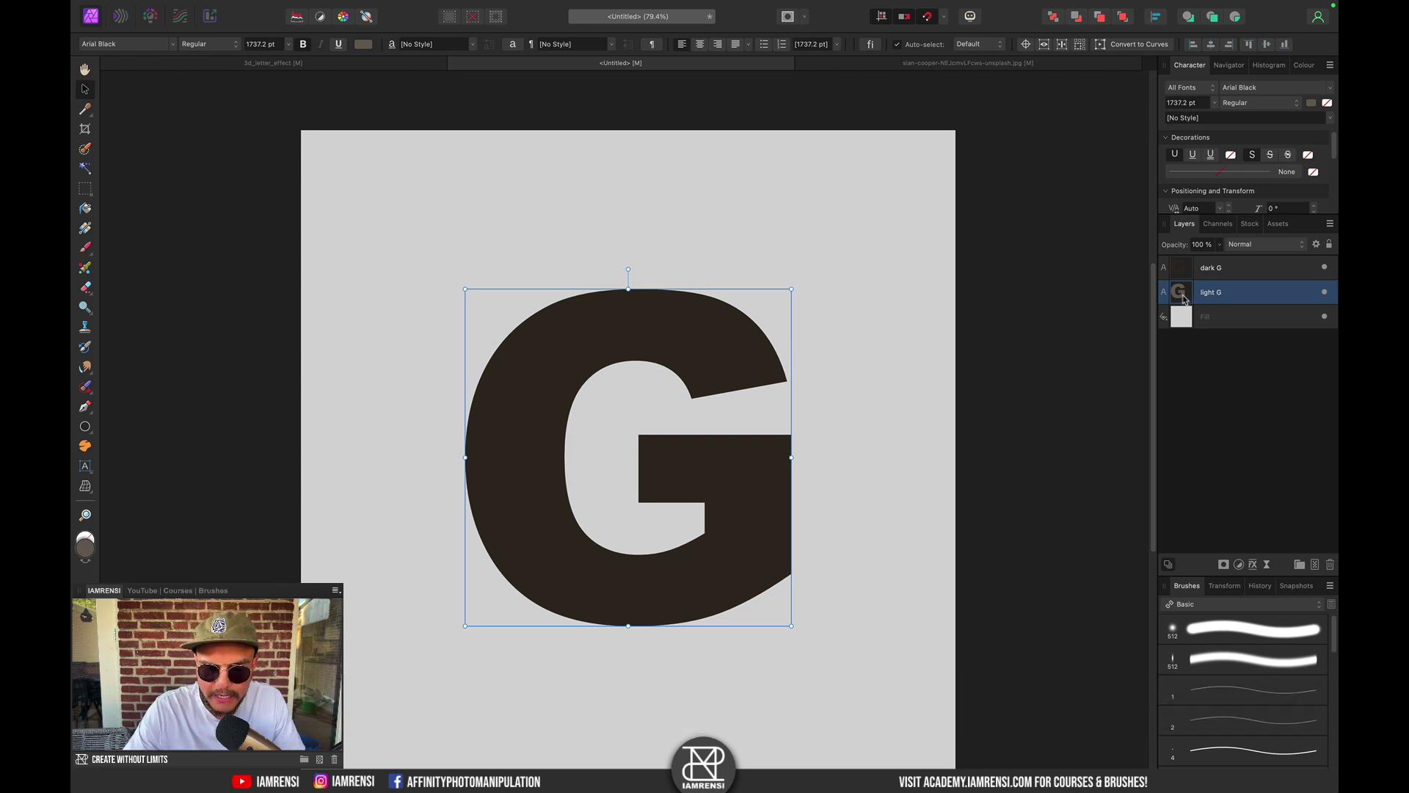
Step: Nest light G inside dark G and shift it down-left to expose a dark edge
left_click_drag(1184, 298, 1235, 269)
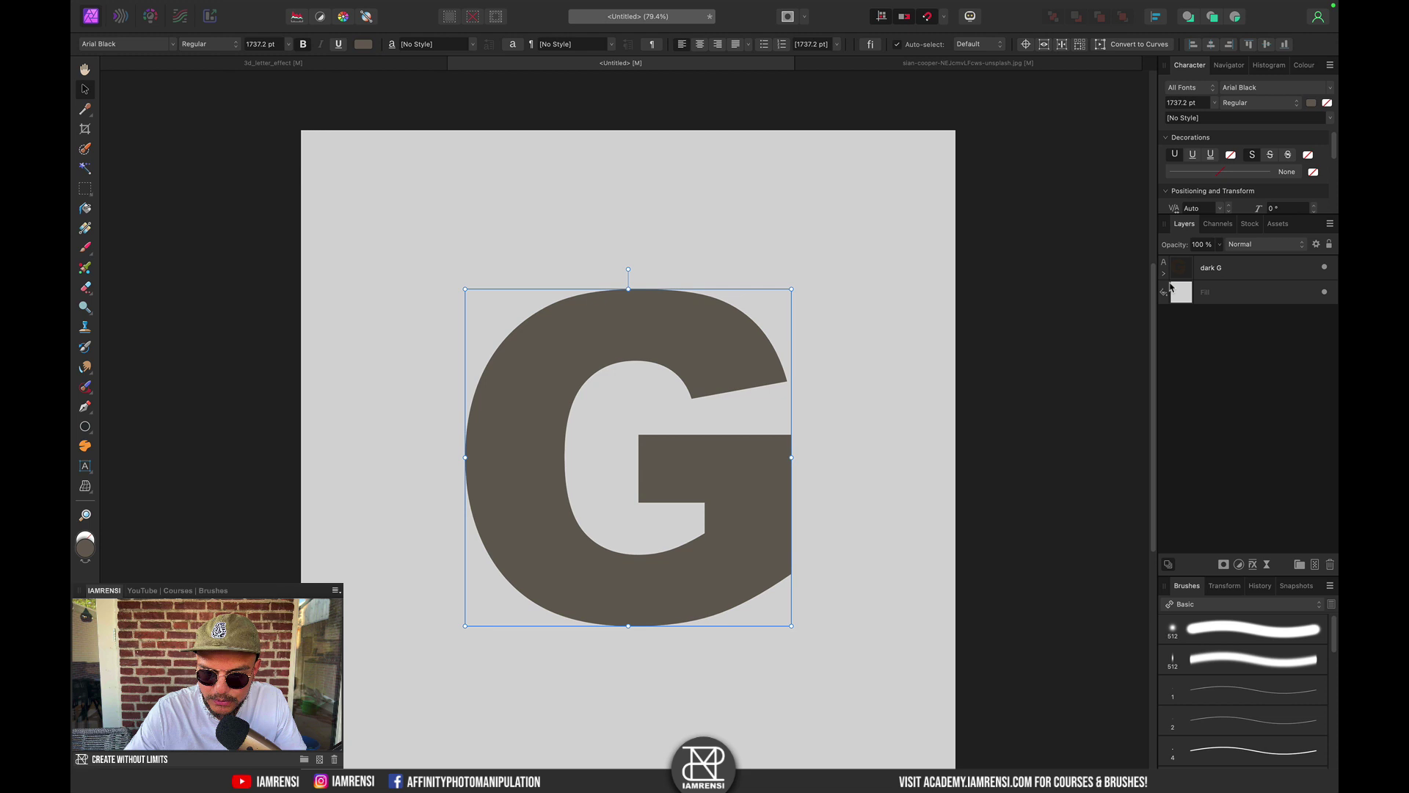
left_click(1164, 272)
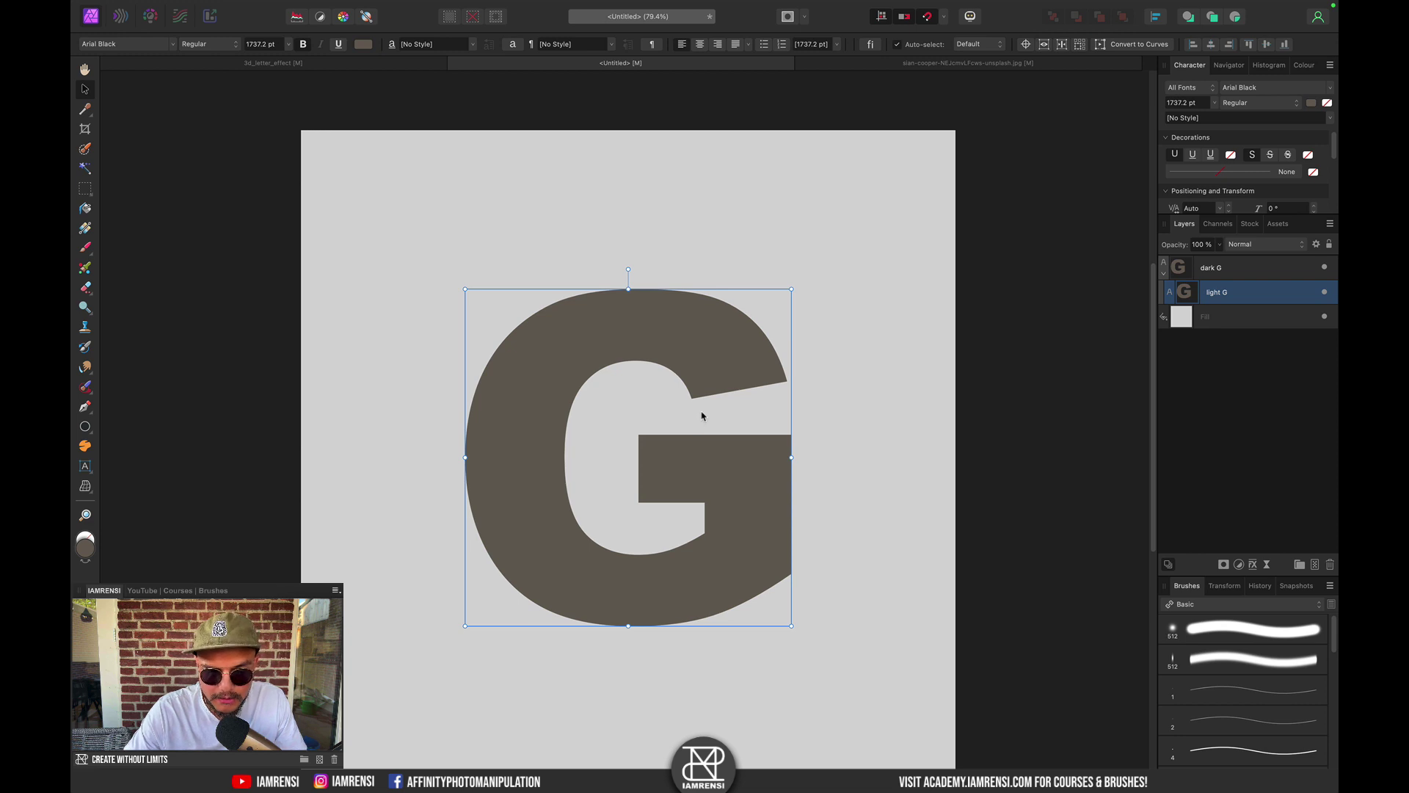
left_click_drag(701, 417, 672, 444)
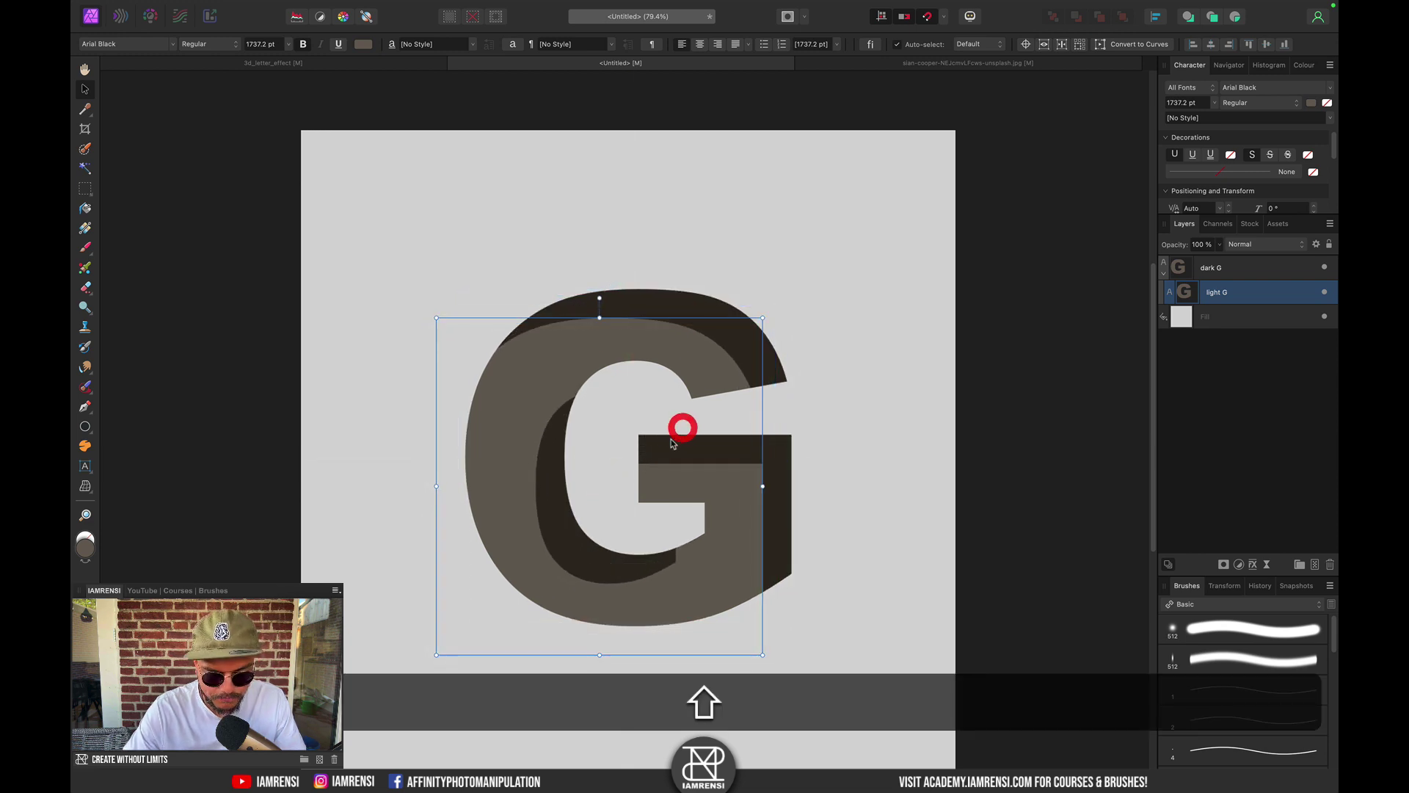
key("super+z")
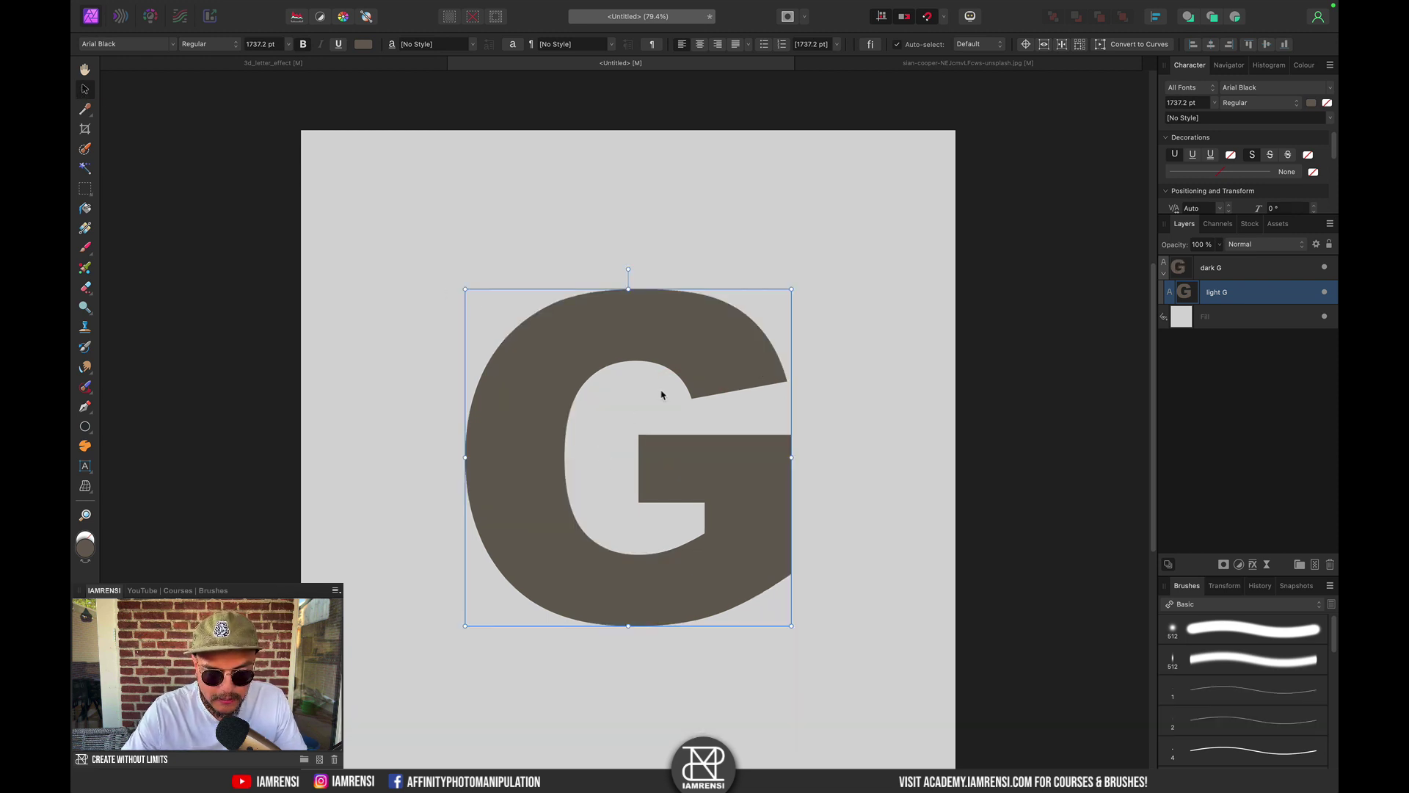
left_click_drag(662, 395, 647, 403)
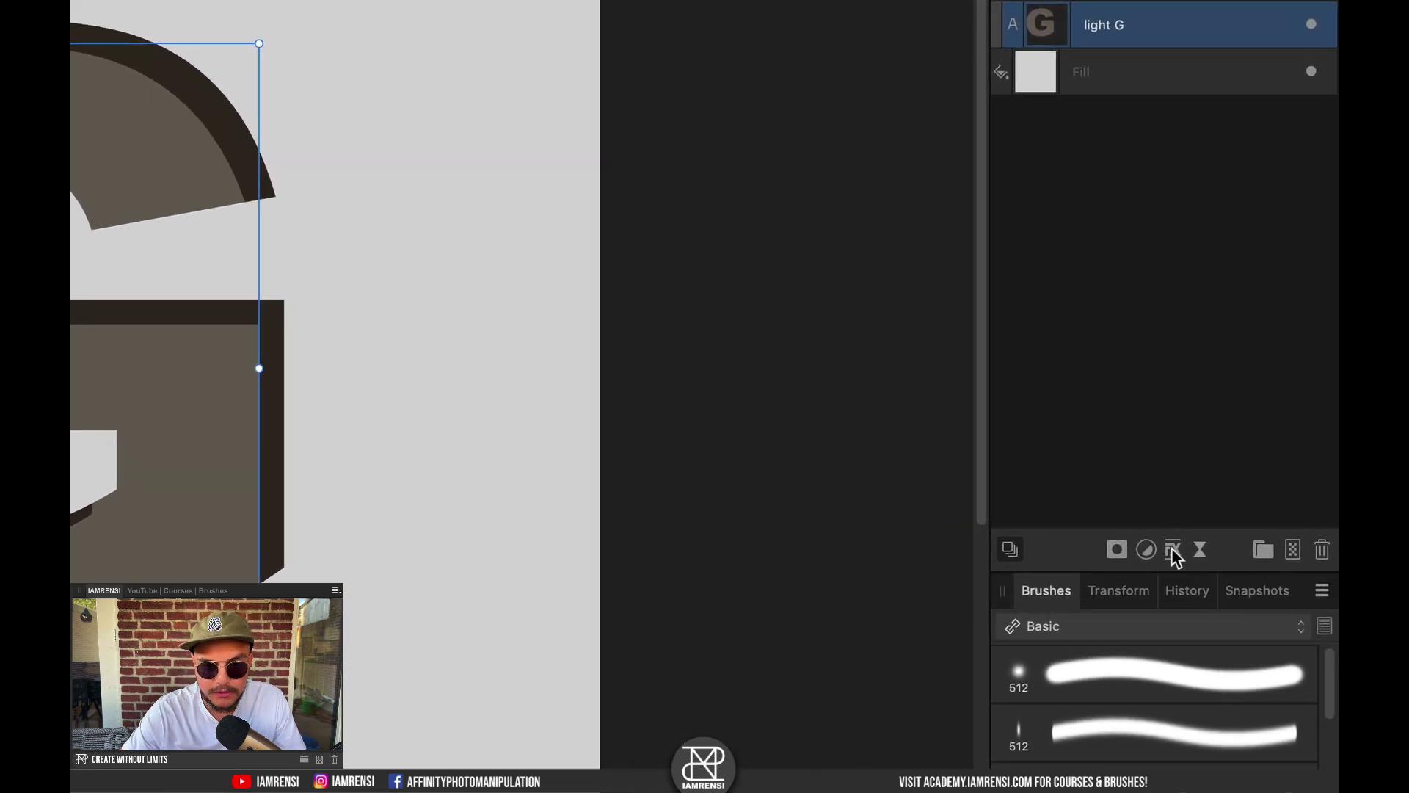
Step: Apply a Gaussian Blur of about 8.2 px radius to the light G layer
left_click(1173, 550)
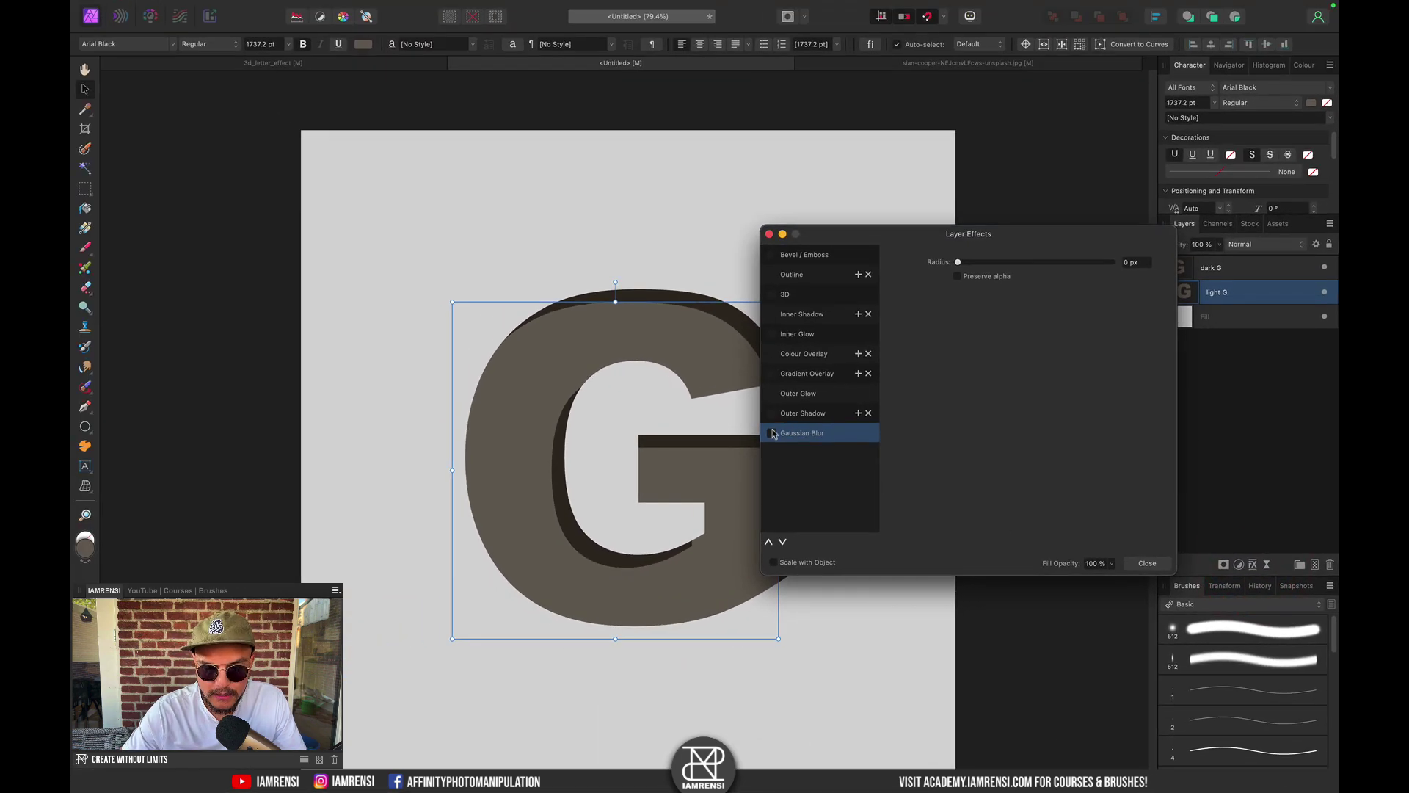
left_click(773, 433)
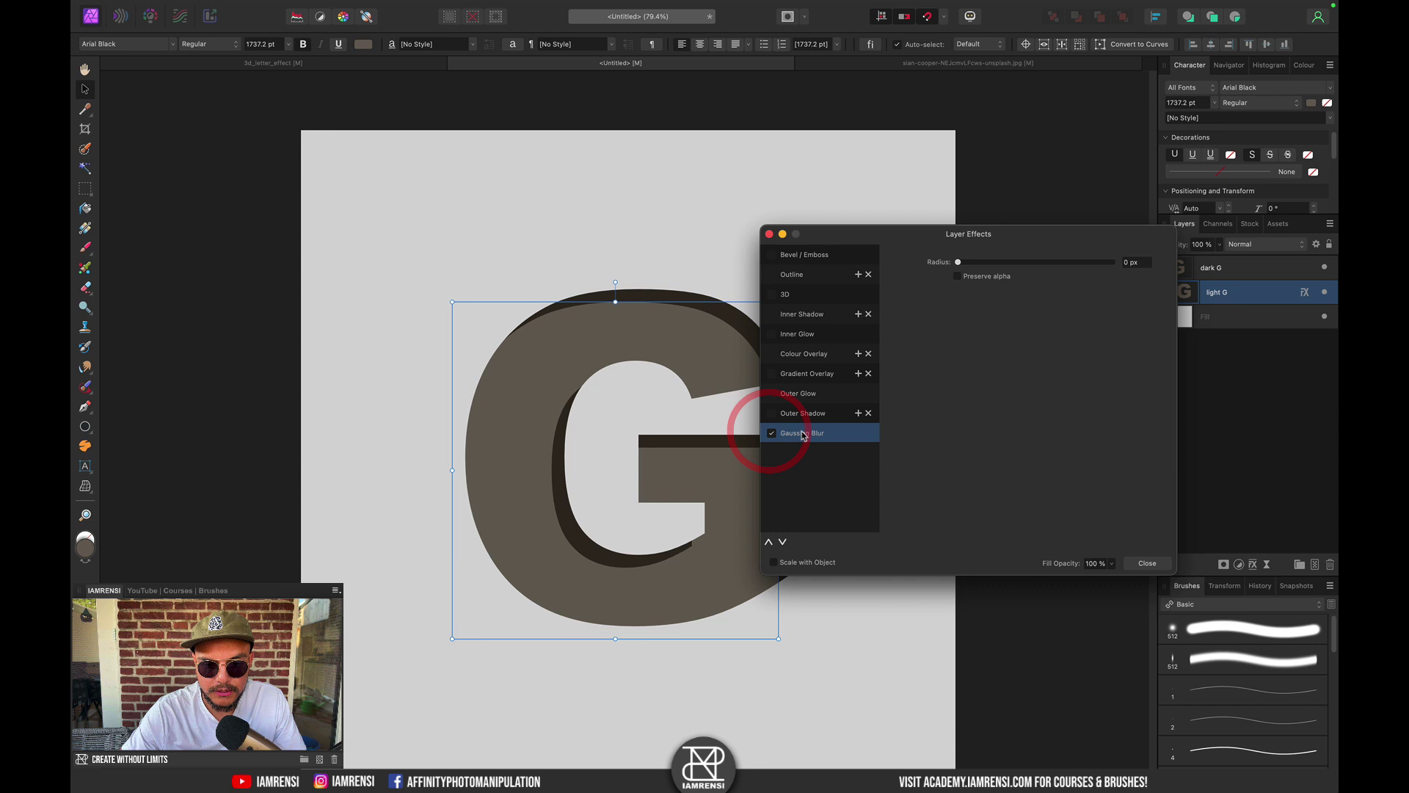
left_click_drag(958, 263, 1054, 263)
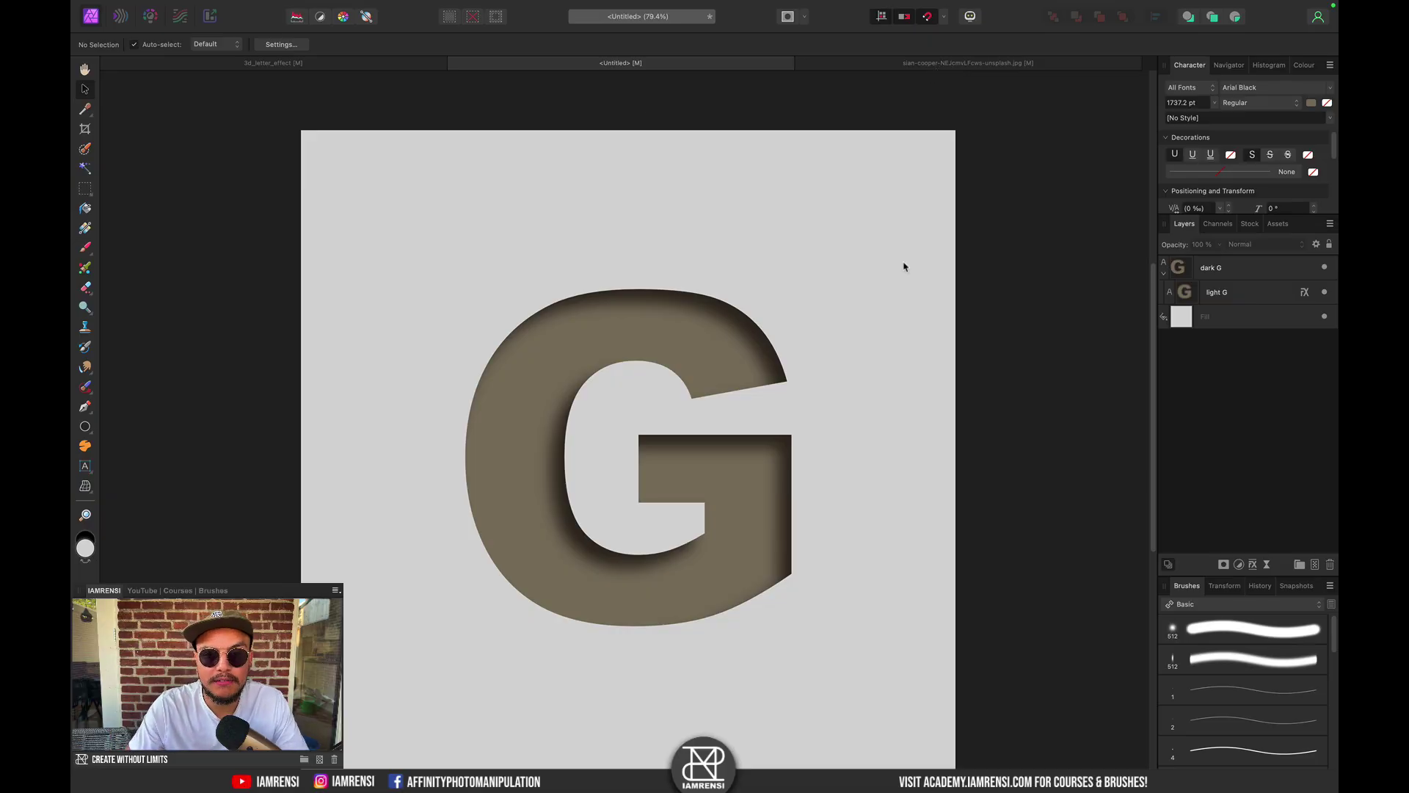
Step: Give the dark G an Outline effect filled with a radial gradient
left_click(1235, 276)
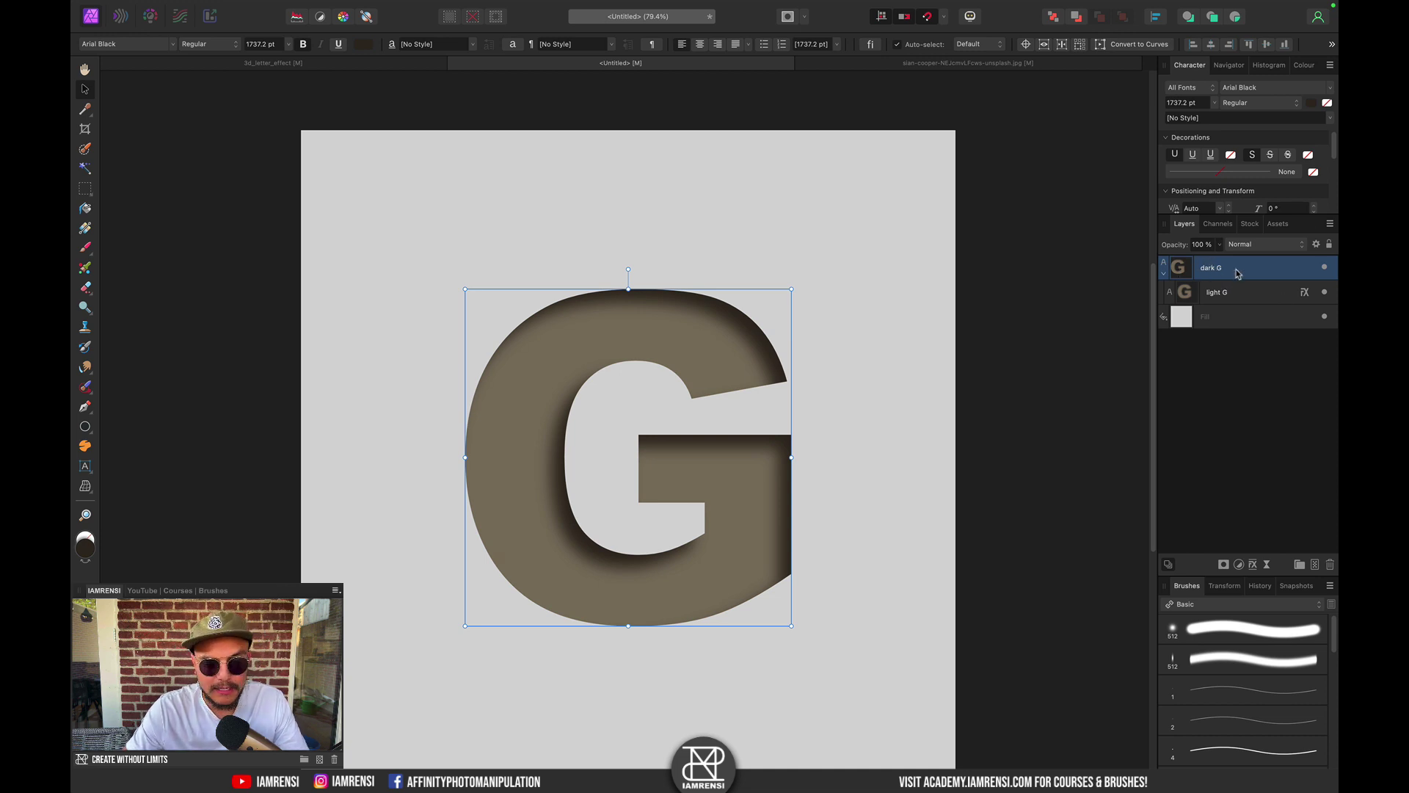
left_click(1255, 565)
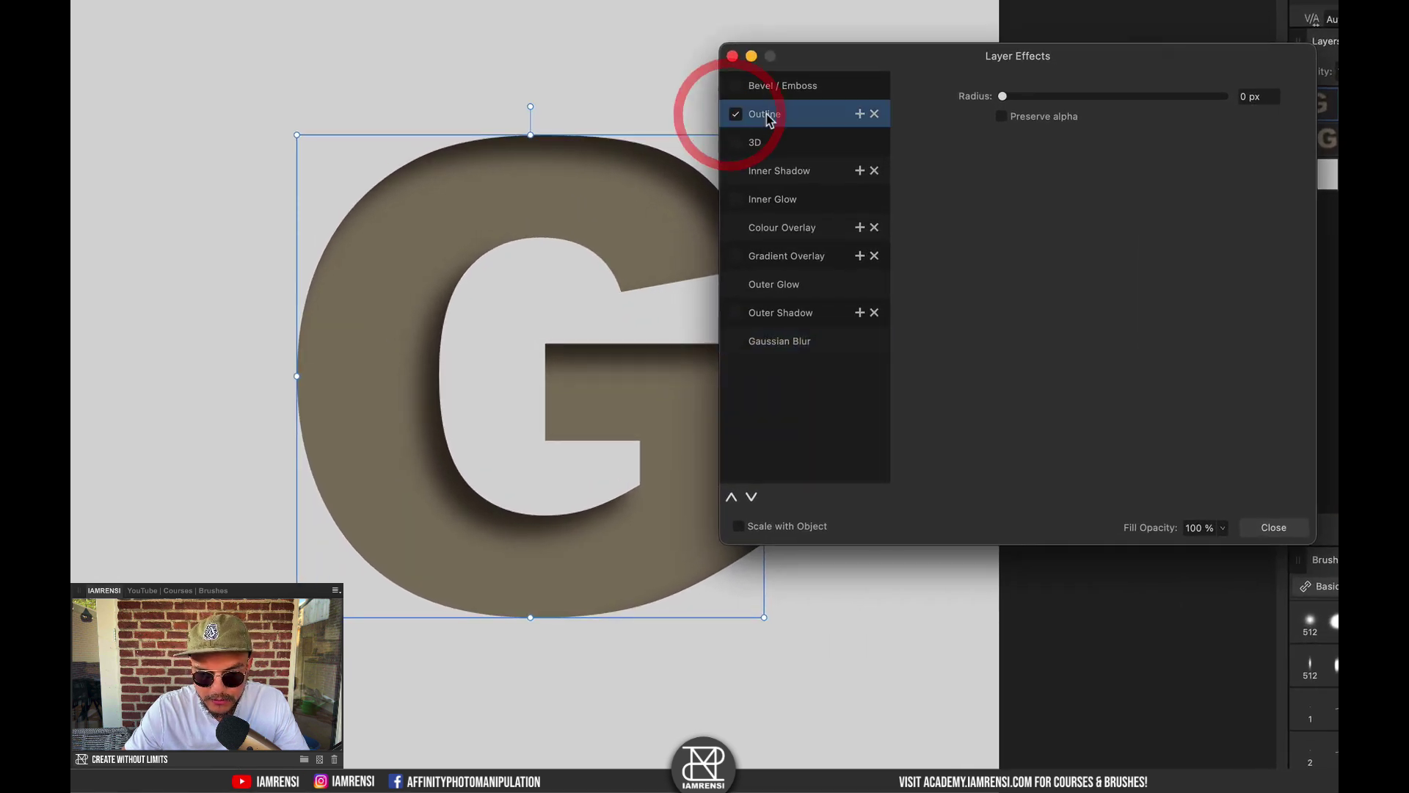
scroll(486, 382, "right", 5)
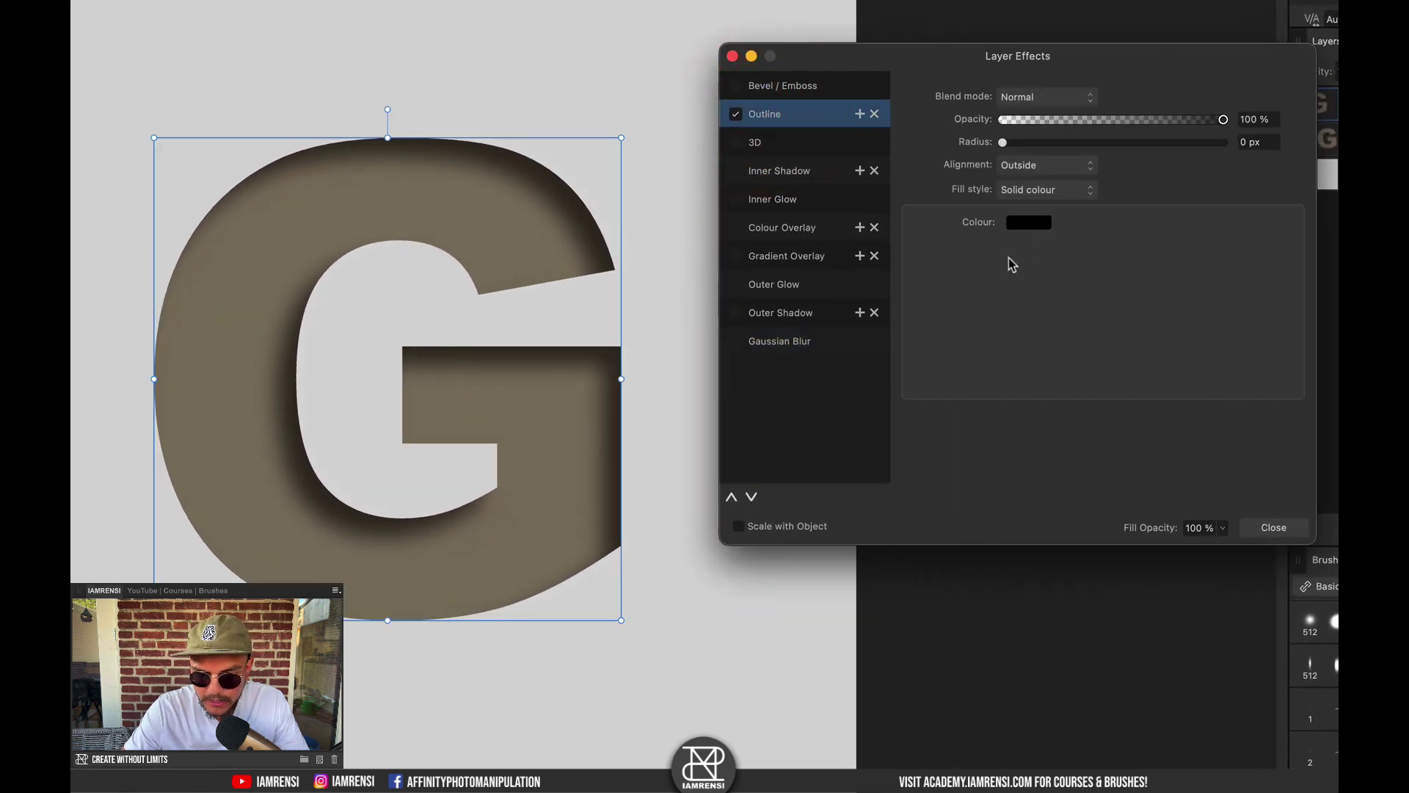
left_click(1054, 192)
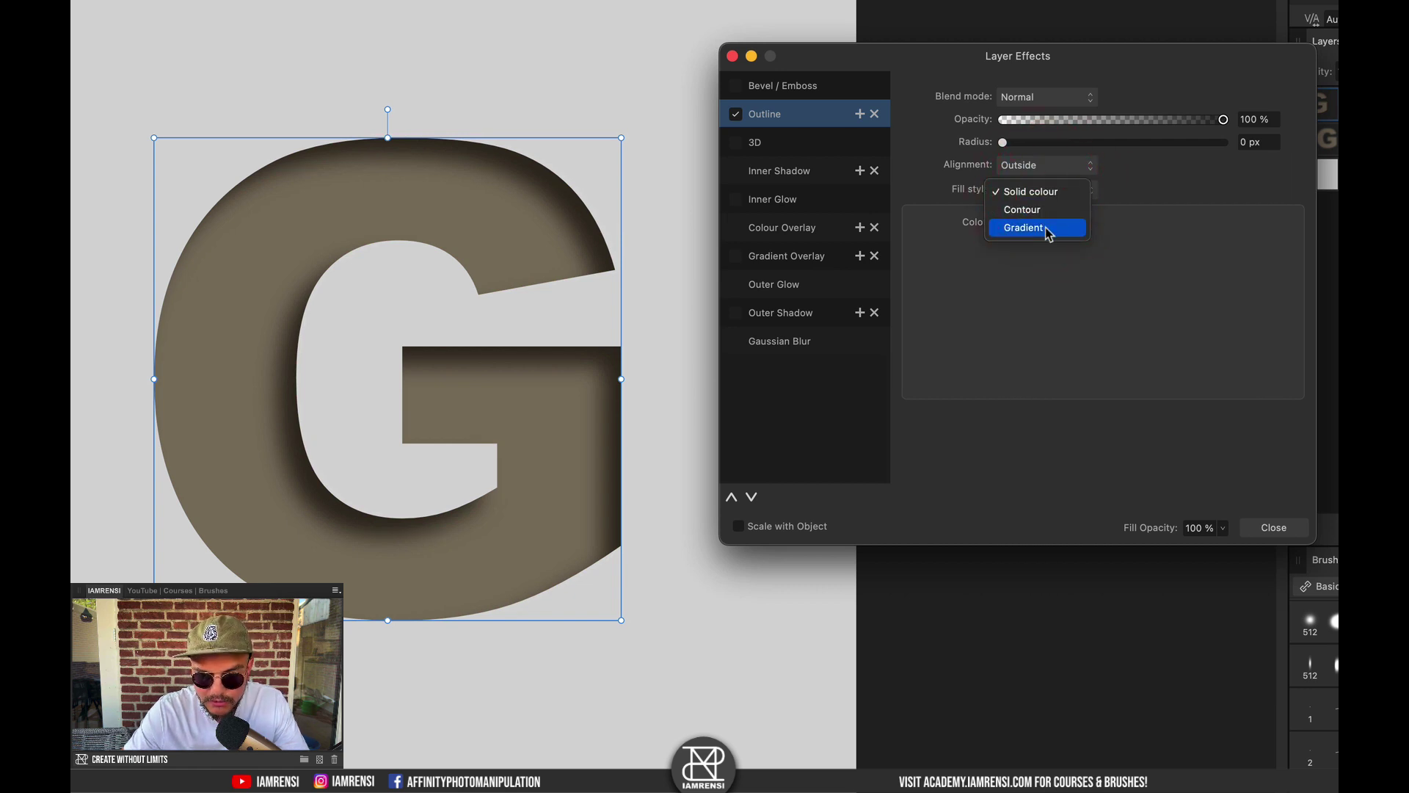
left_click(1046, 226)
left_click(1064, 221)
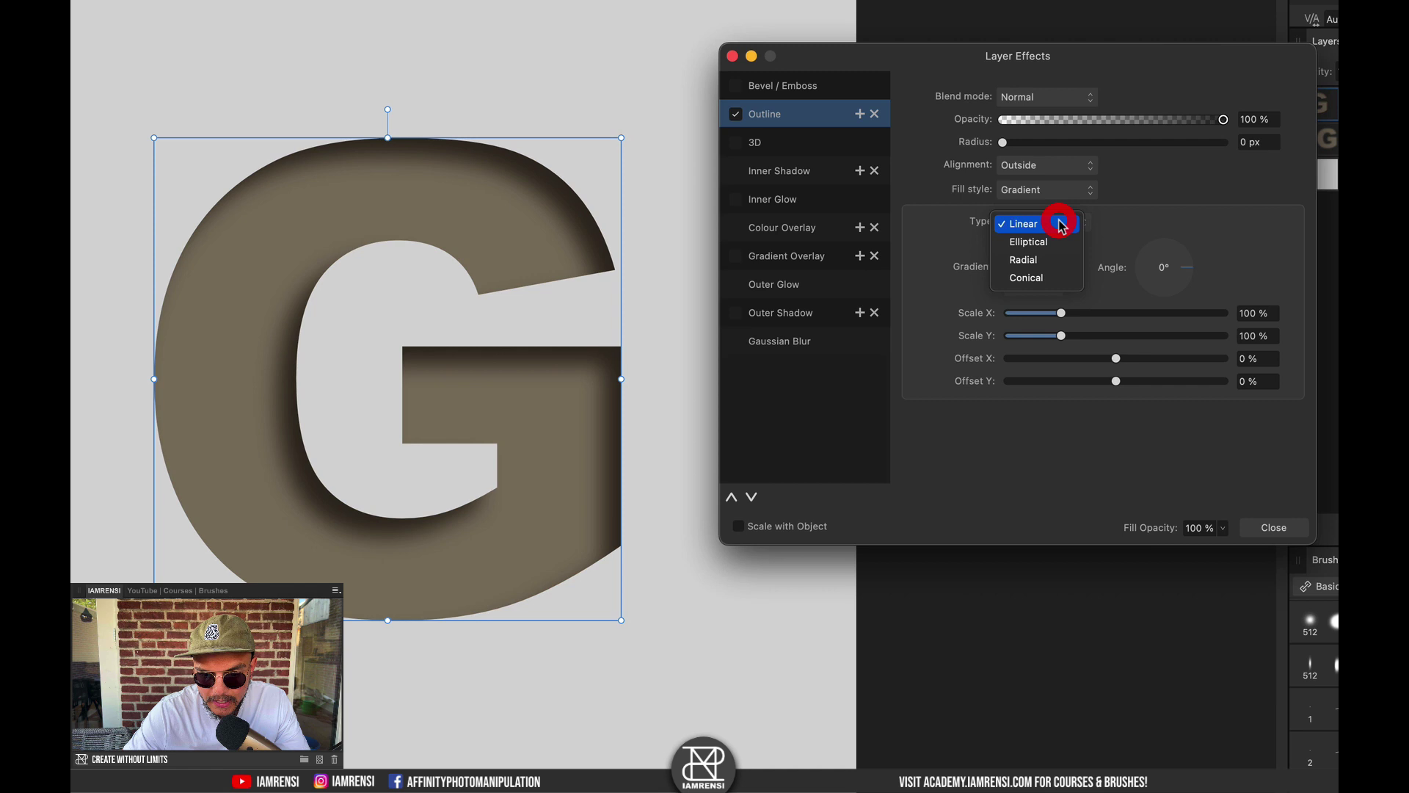
left_click(1049, 261)
left_click(1035, 268)
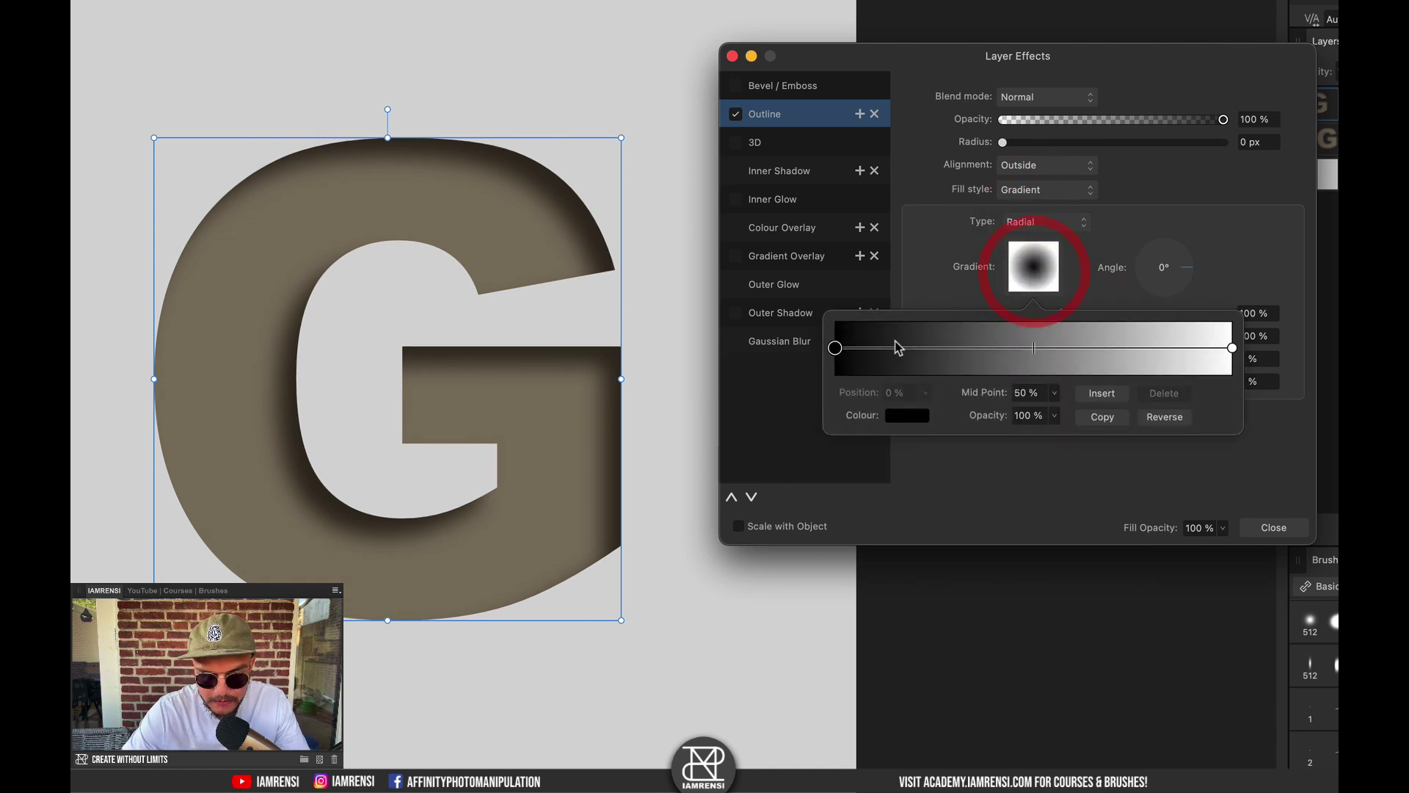
Step: Thicken the outline to 25.9 px and make the left gradient stop warm orange
left_click(835, 347)
left_click(912, 416)
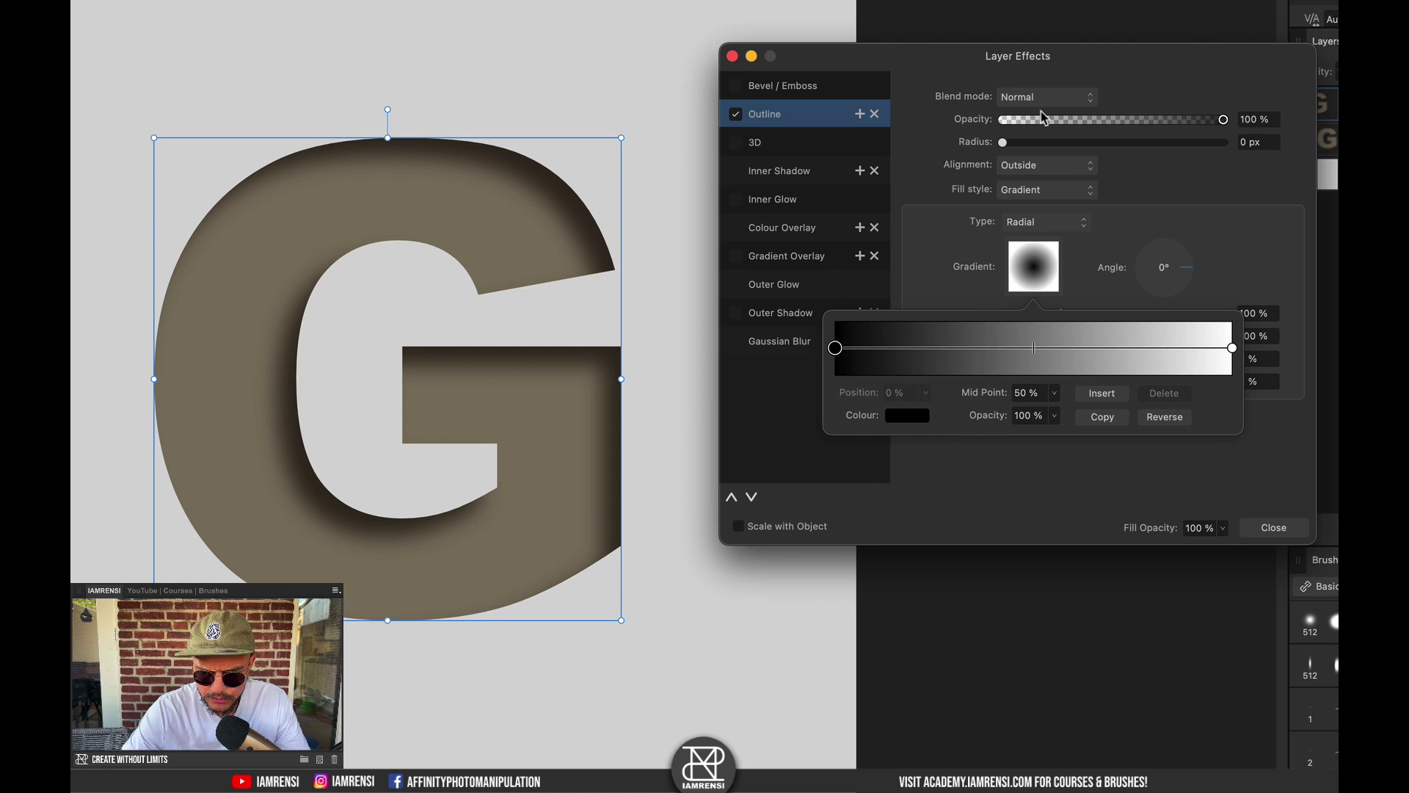
left_click_drag(1005, 142, 1142, 146)
left_click(837, 348)
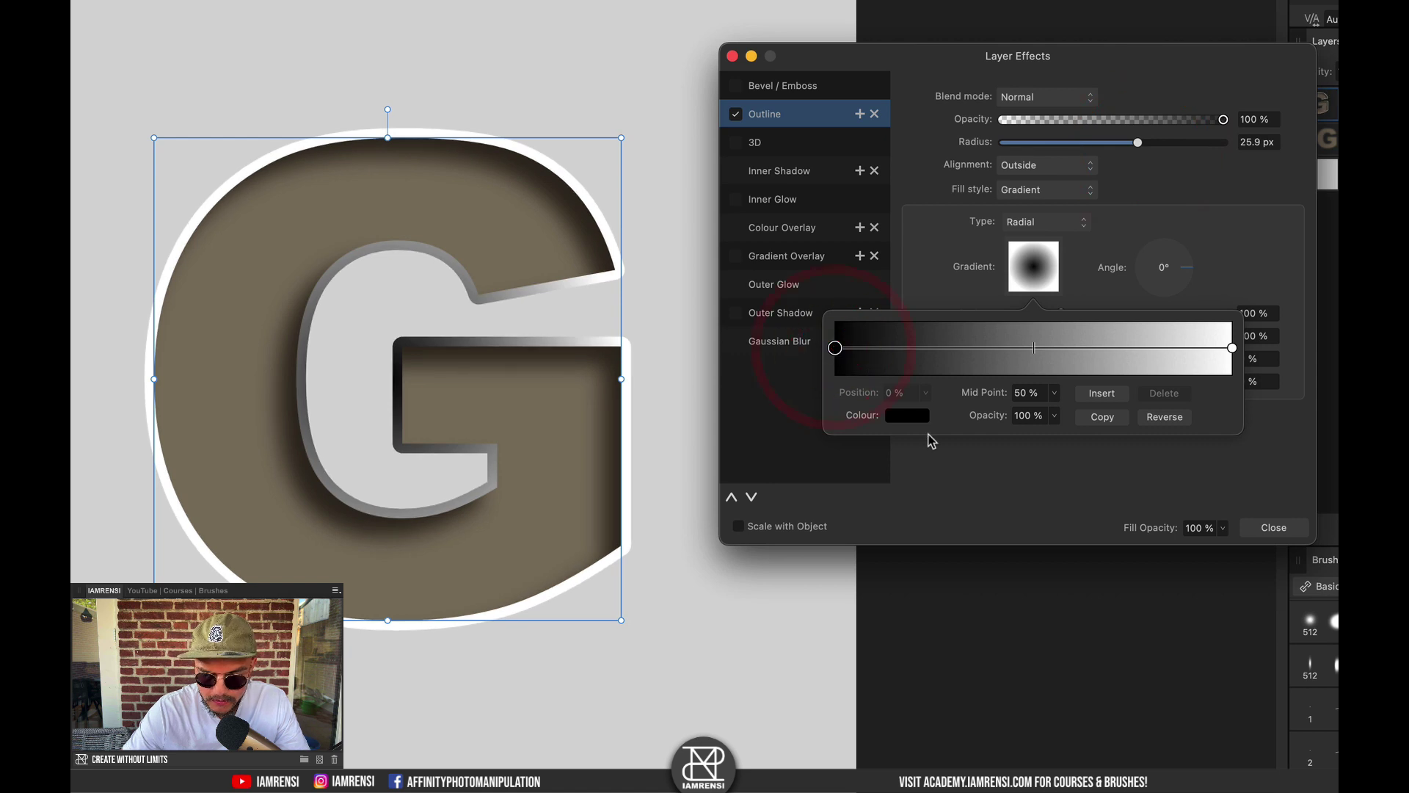
left_click(910, 413)
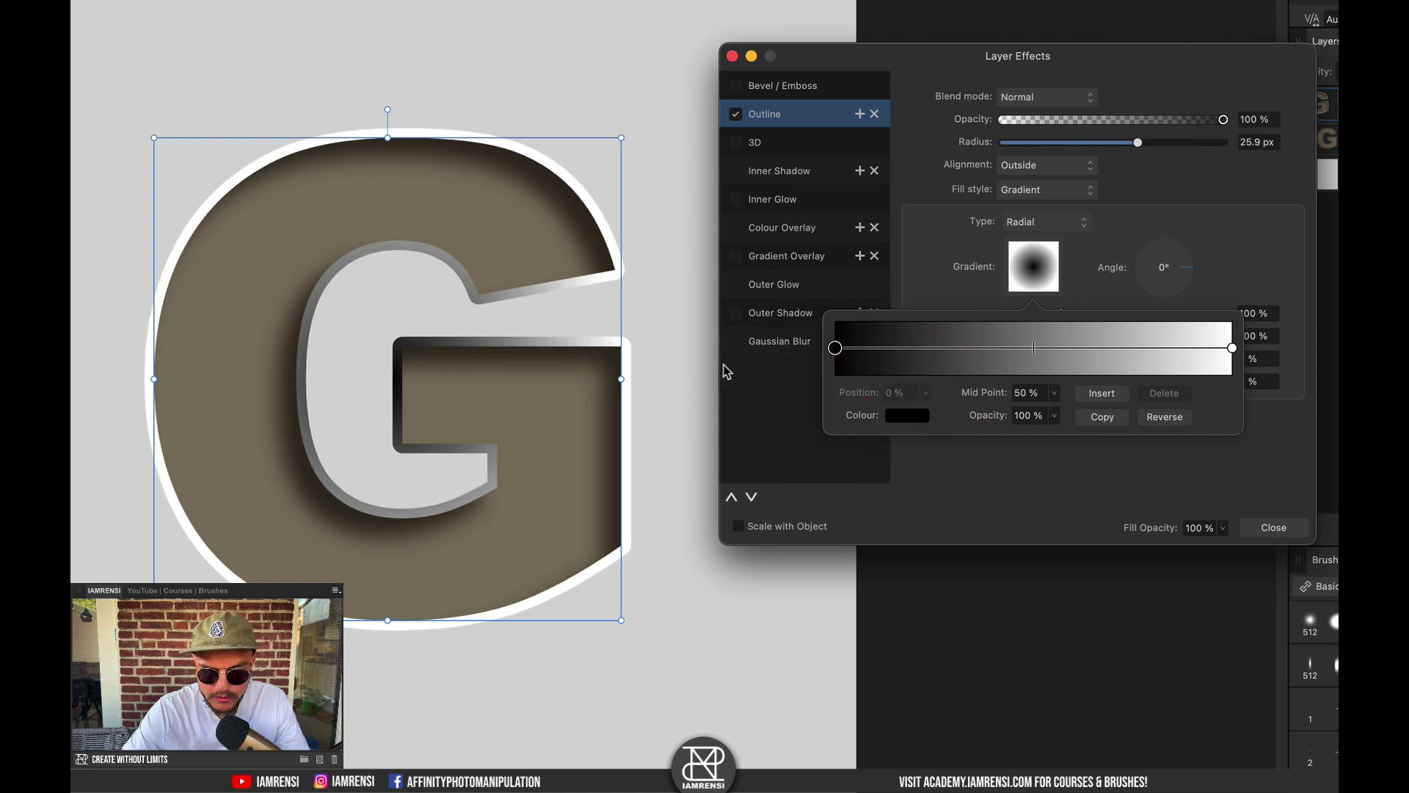
left_click_drag(1035, 621, 1044, 624)
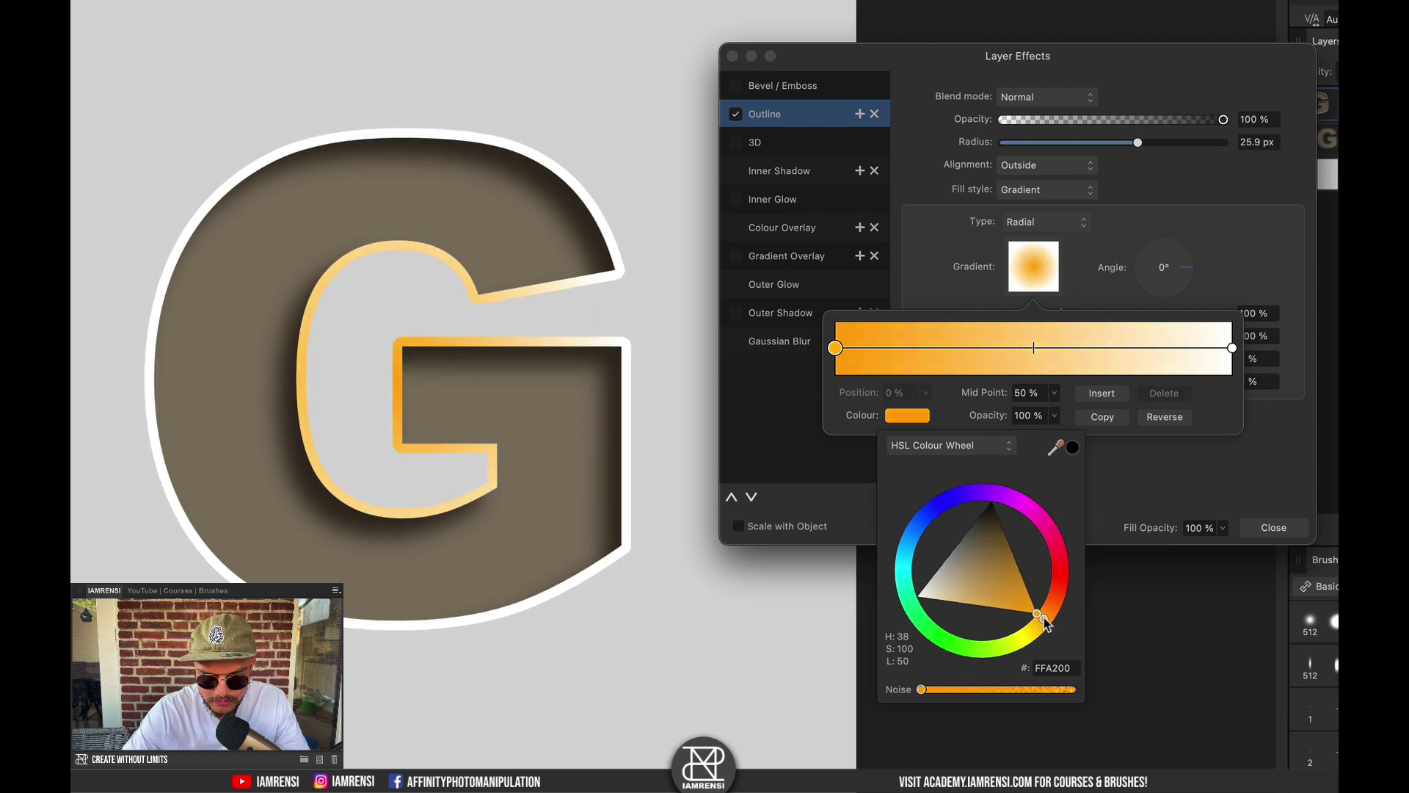
left_click(979, 599)
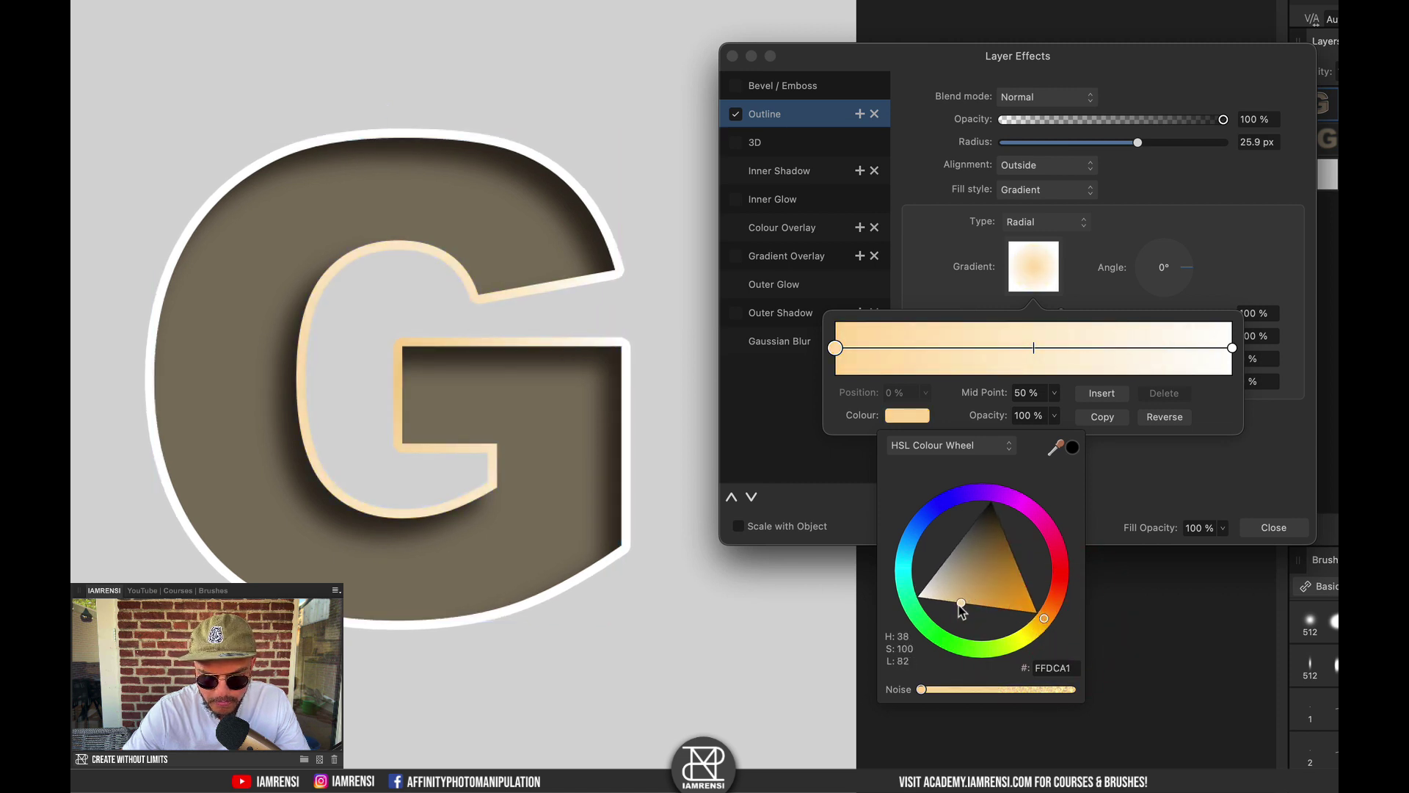
left_click_drag(972, 602, 1006, 607)
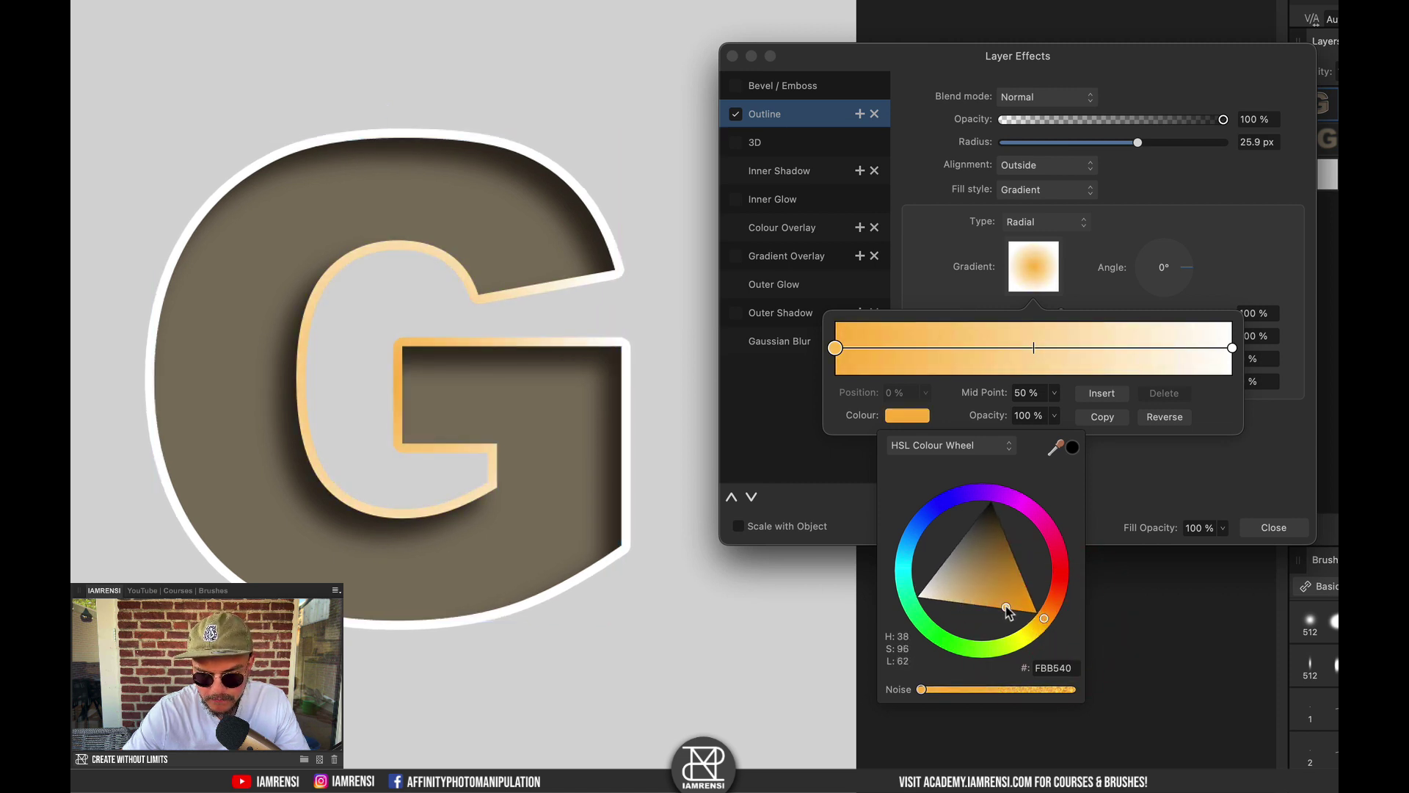
Step: Set the right gradient stop to burnt orange, completing the orange-copper outline
left_click(1233, 347)
left_click(904, 416)
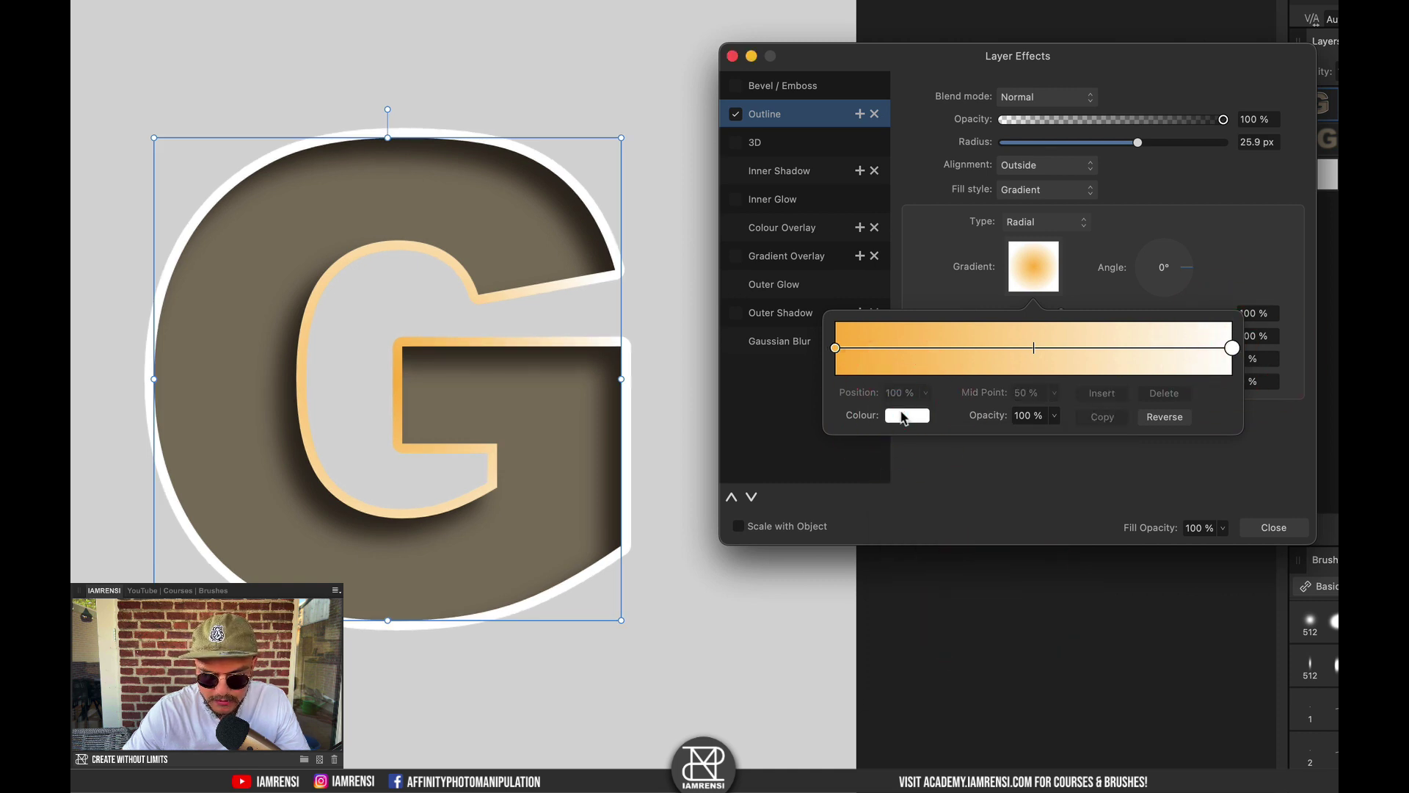
left_click_drag(1035, 637, 985, 608)
left_click(913, 362)
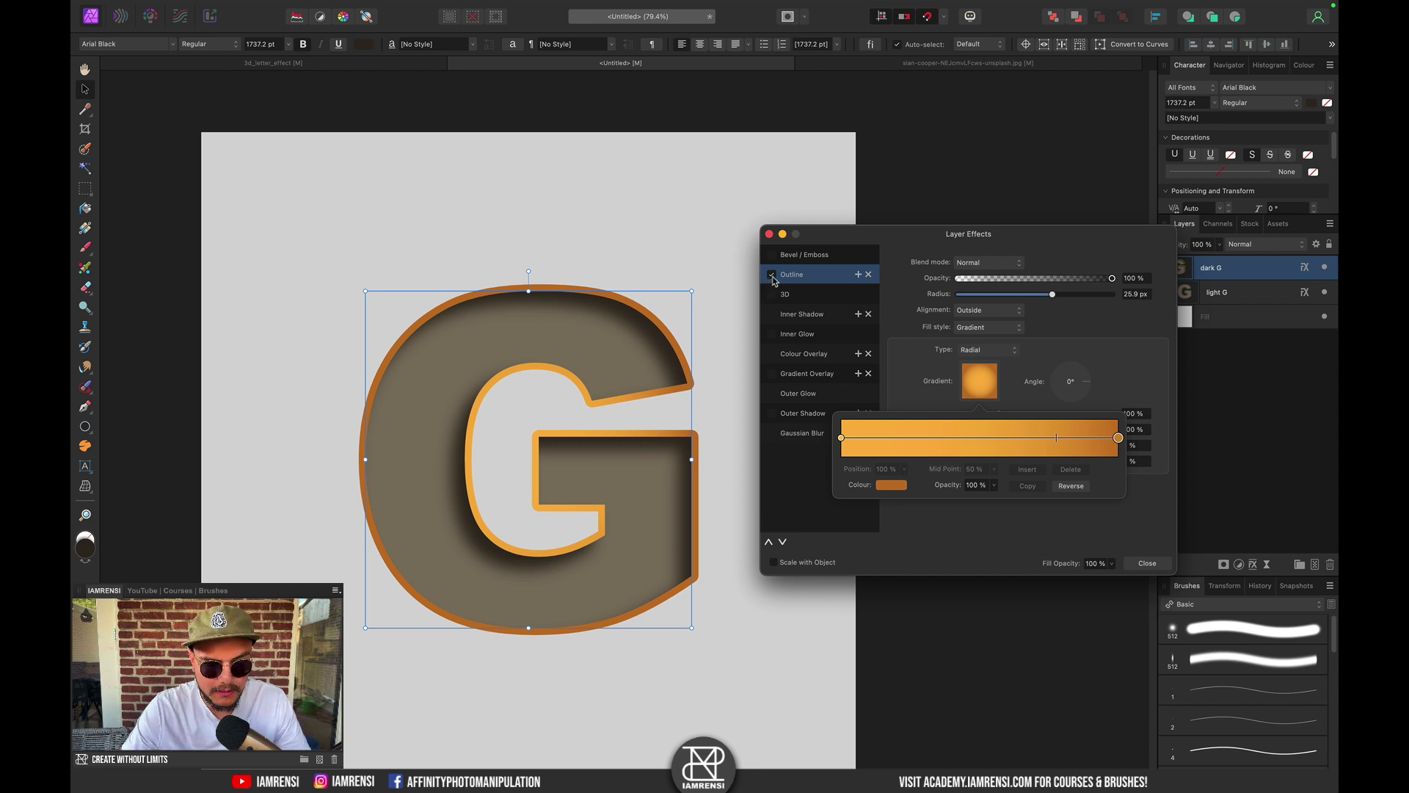
left_click(841, 236)
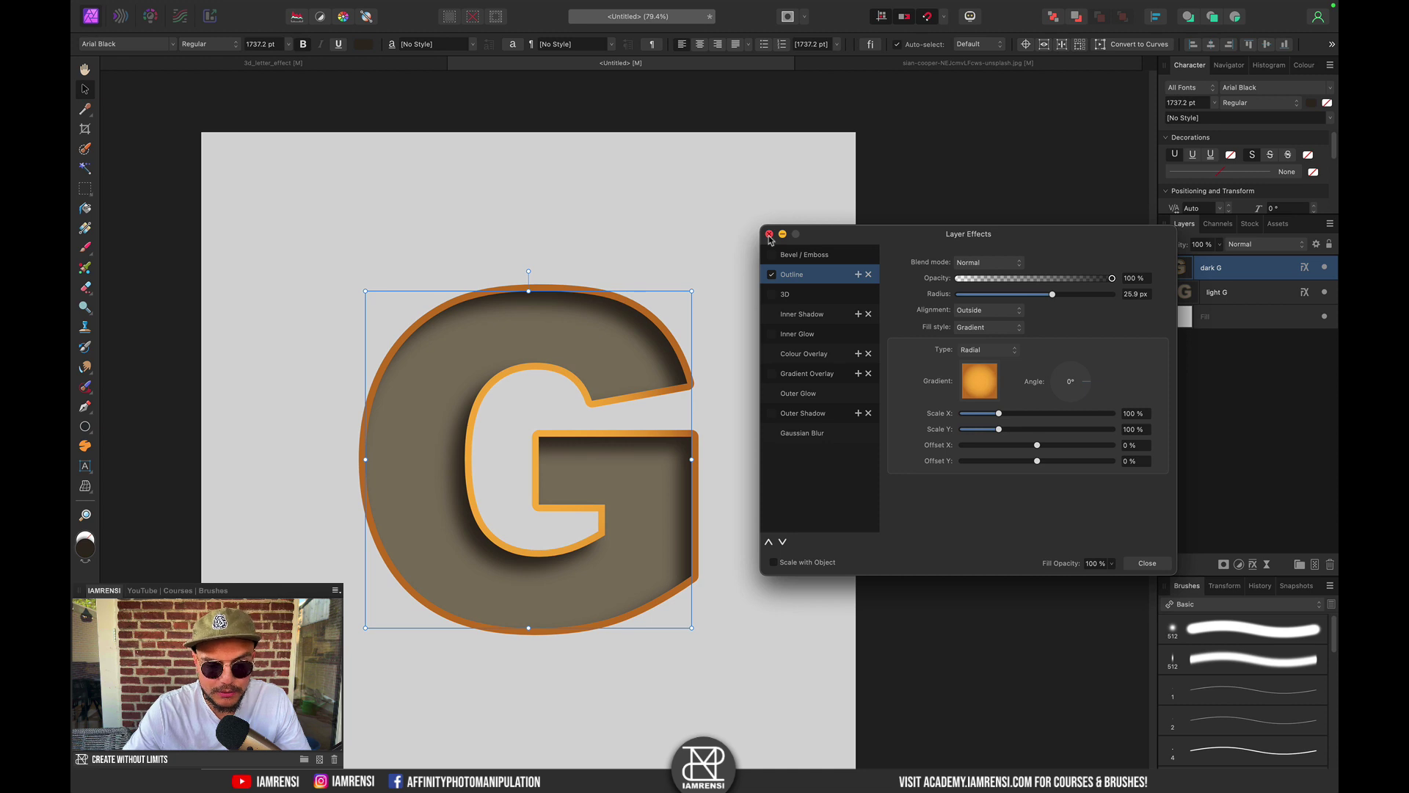
left_click(769, 235)
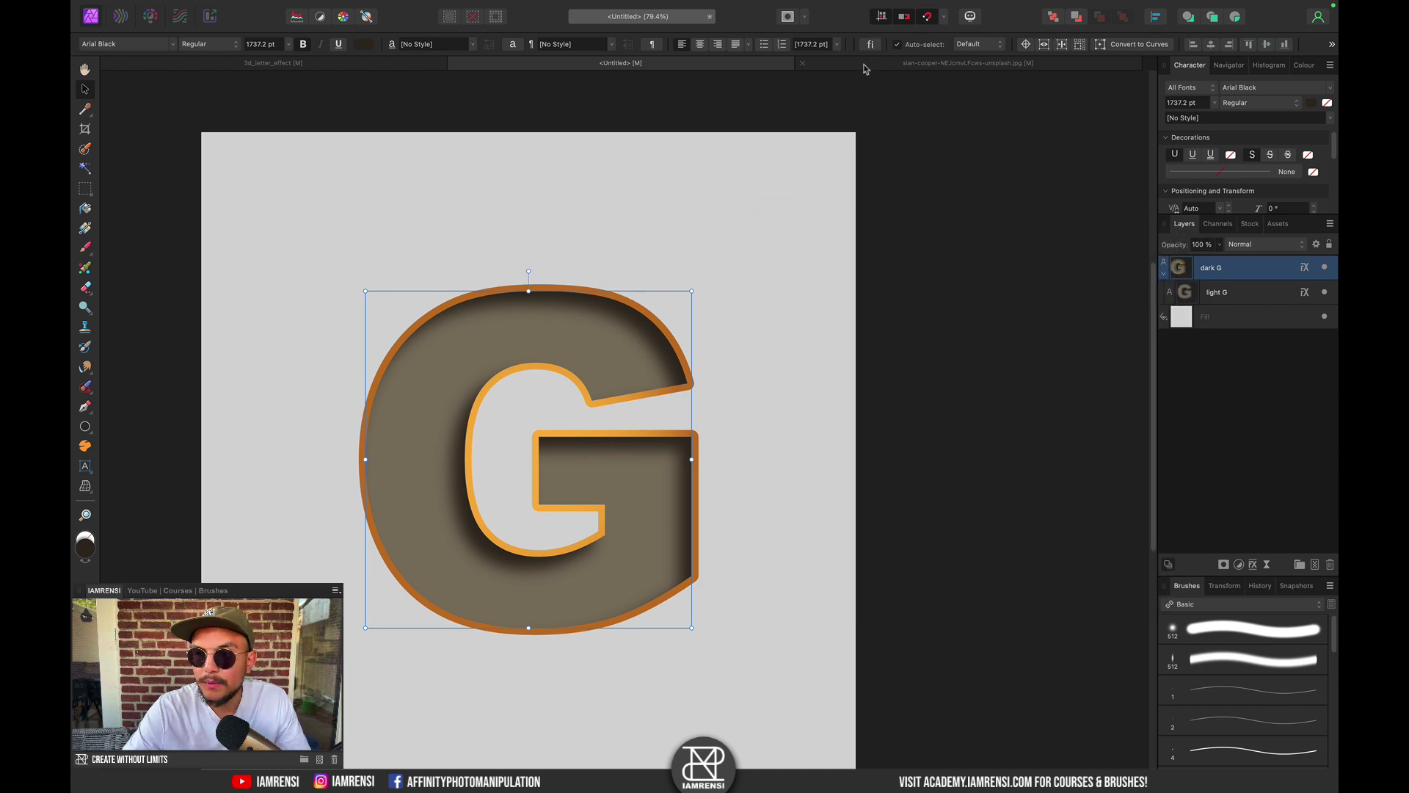
Step: In the giraffe photo, hide the Background layer and copy the cut-out giraffe layer
left_click(862, 63)
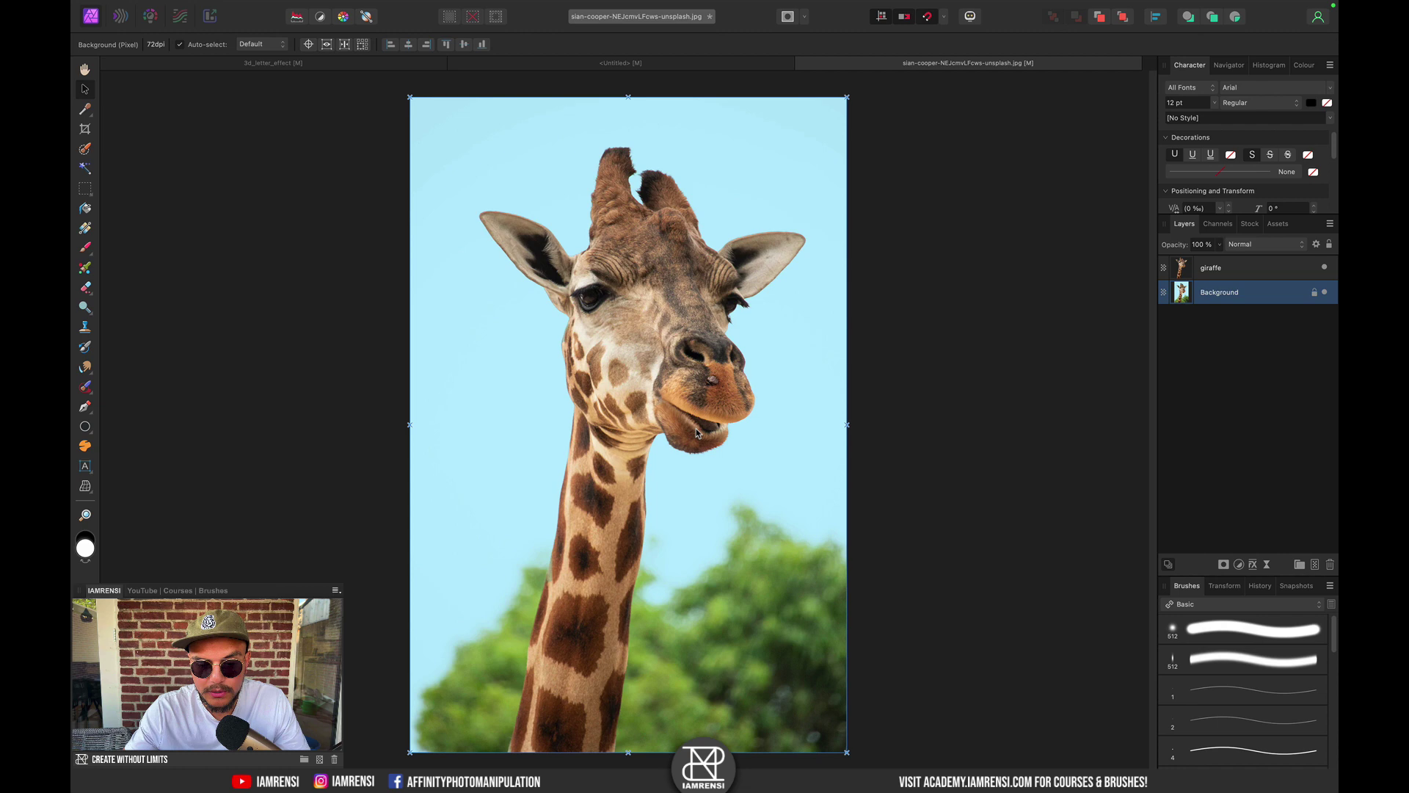
left_click(1326, 292)
left_click(1249, 271)
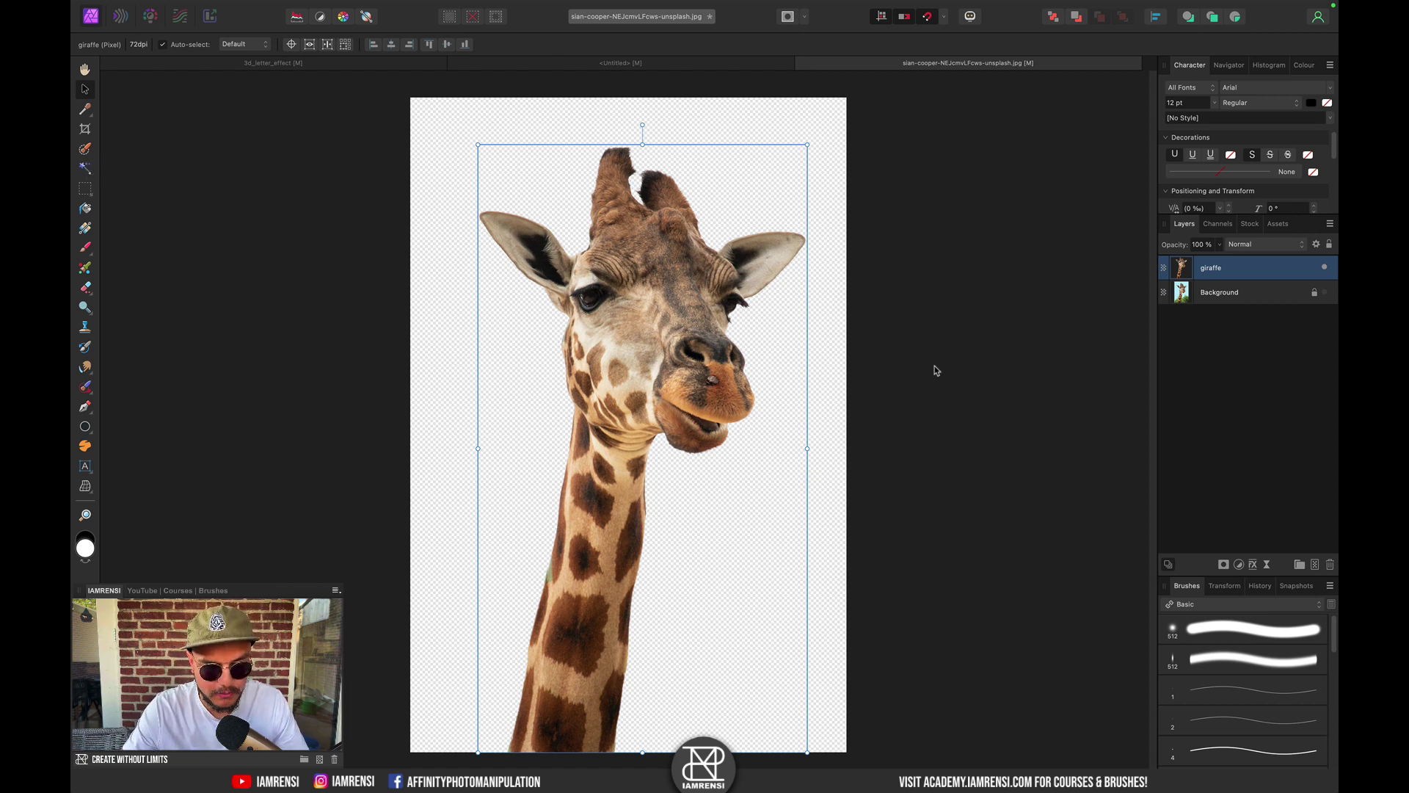
key("super+c")
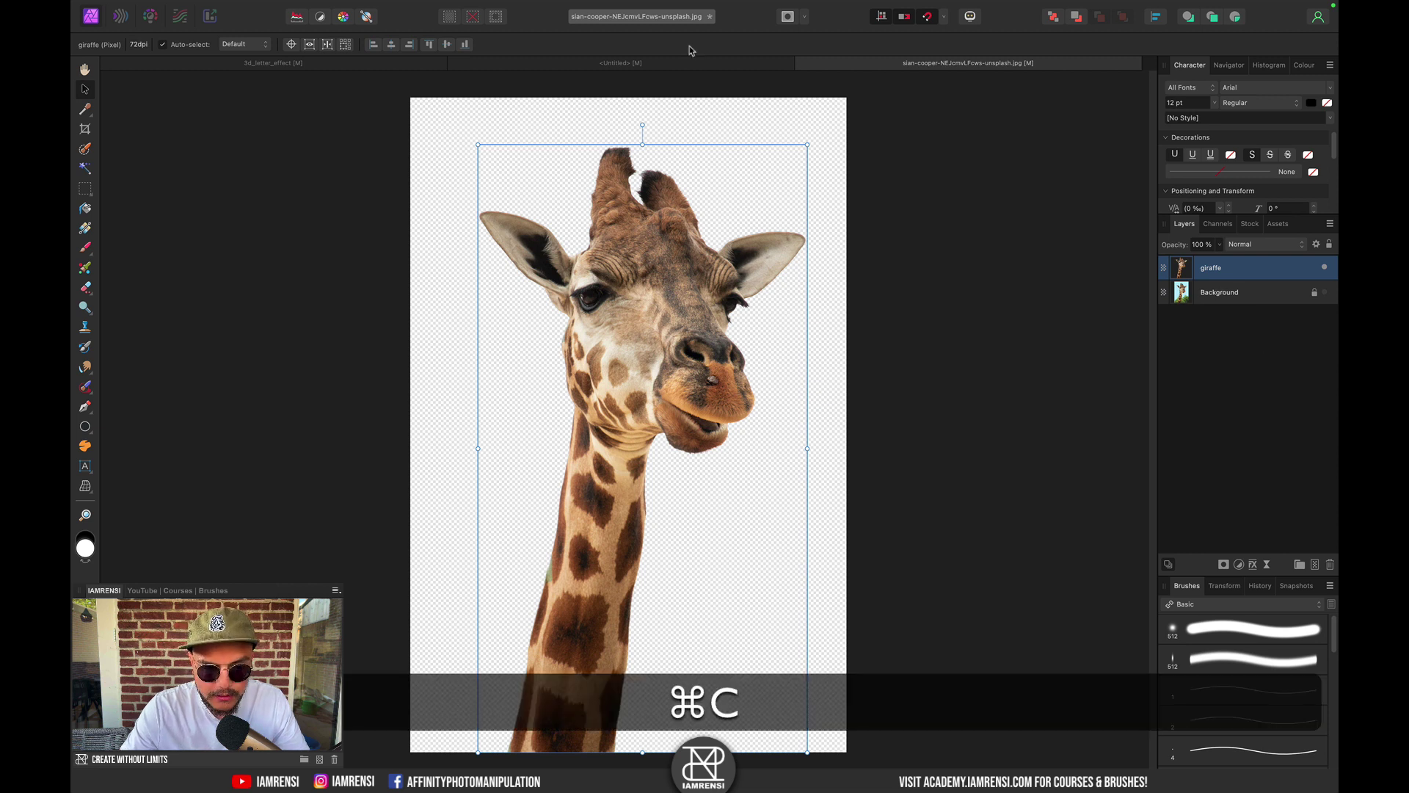
Step: Paste the giraffe into the G artwork and shrink it so its head sits in the G
left_click(565, 60)
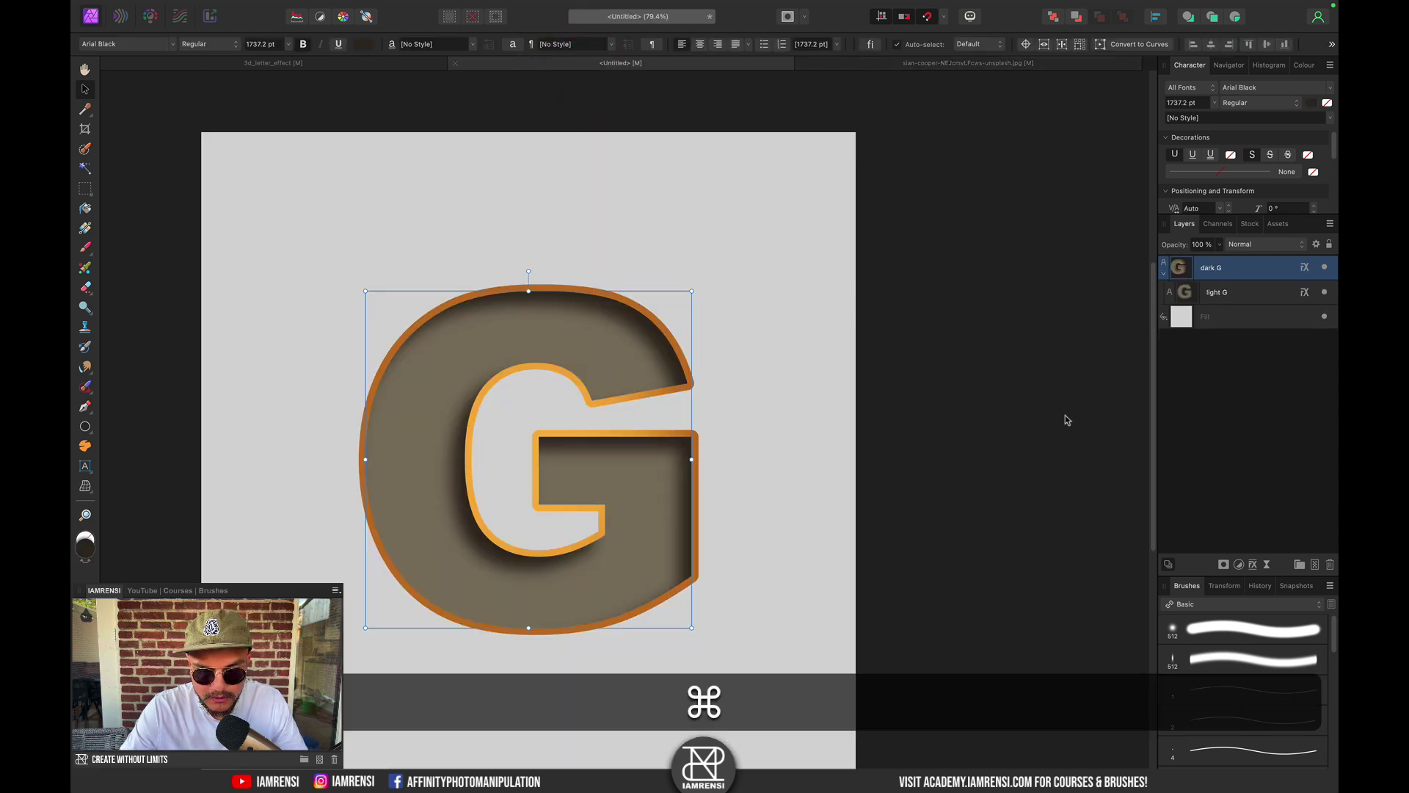
key("super+v")
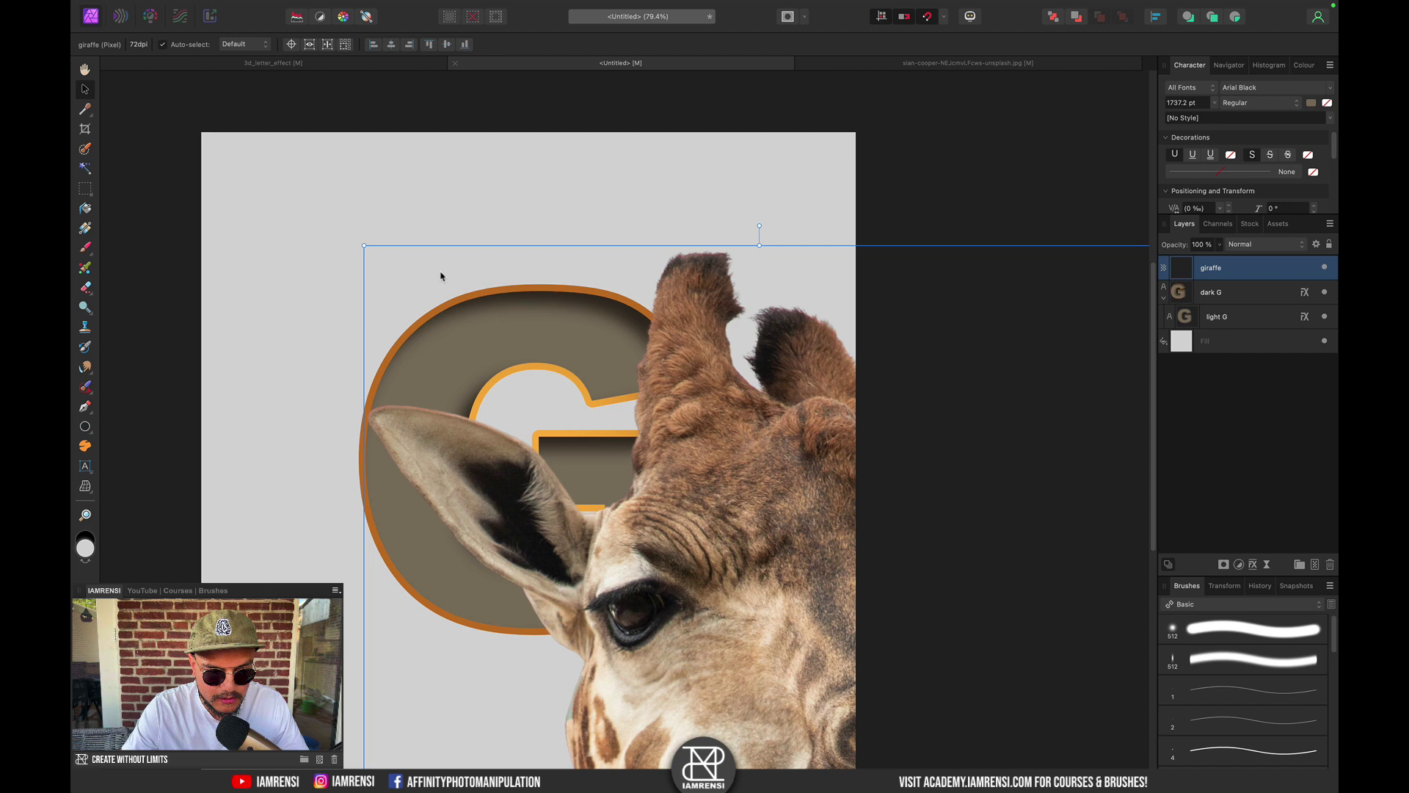
left_click_drag(359, 244, 418, 346)
Step: Flip the giraffe horizontally and move it so its head sits left of the G
right_click(494, 455)
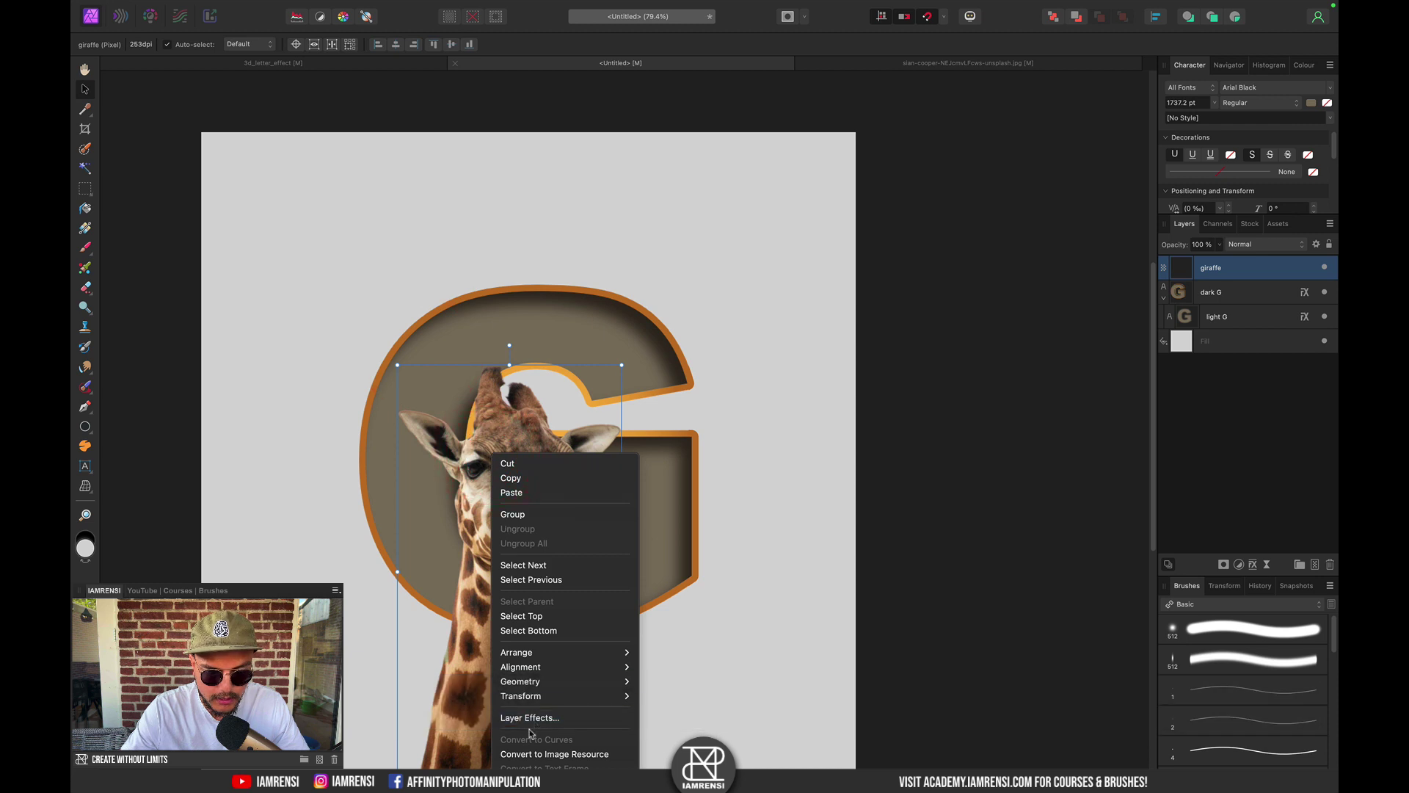
mouse_move(543, 703)
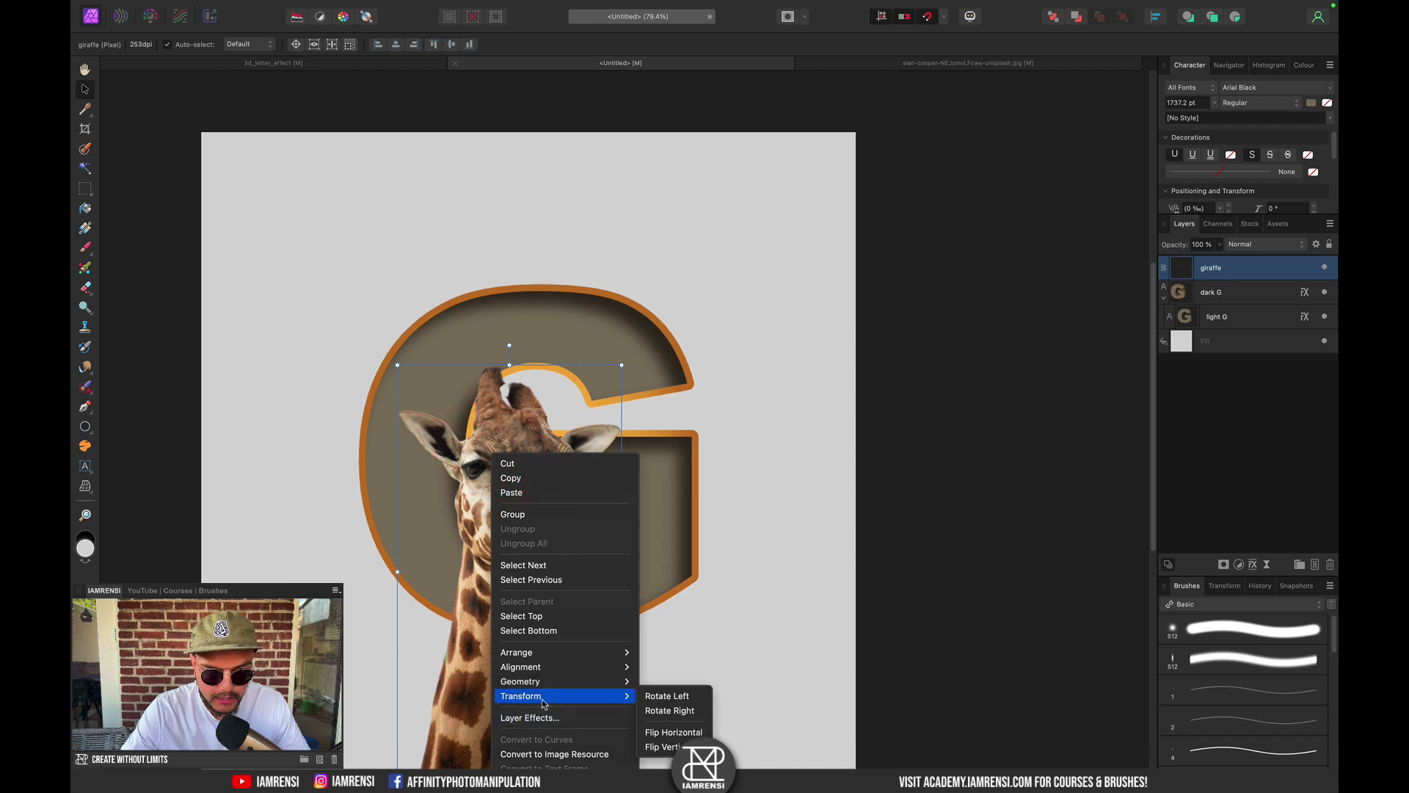
left_click(671, 732)
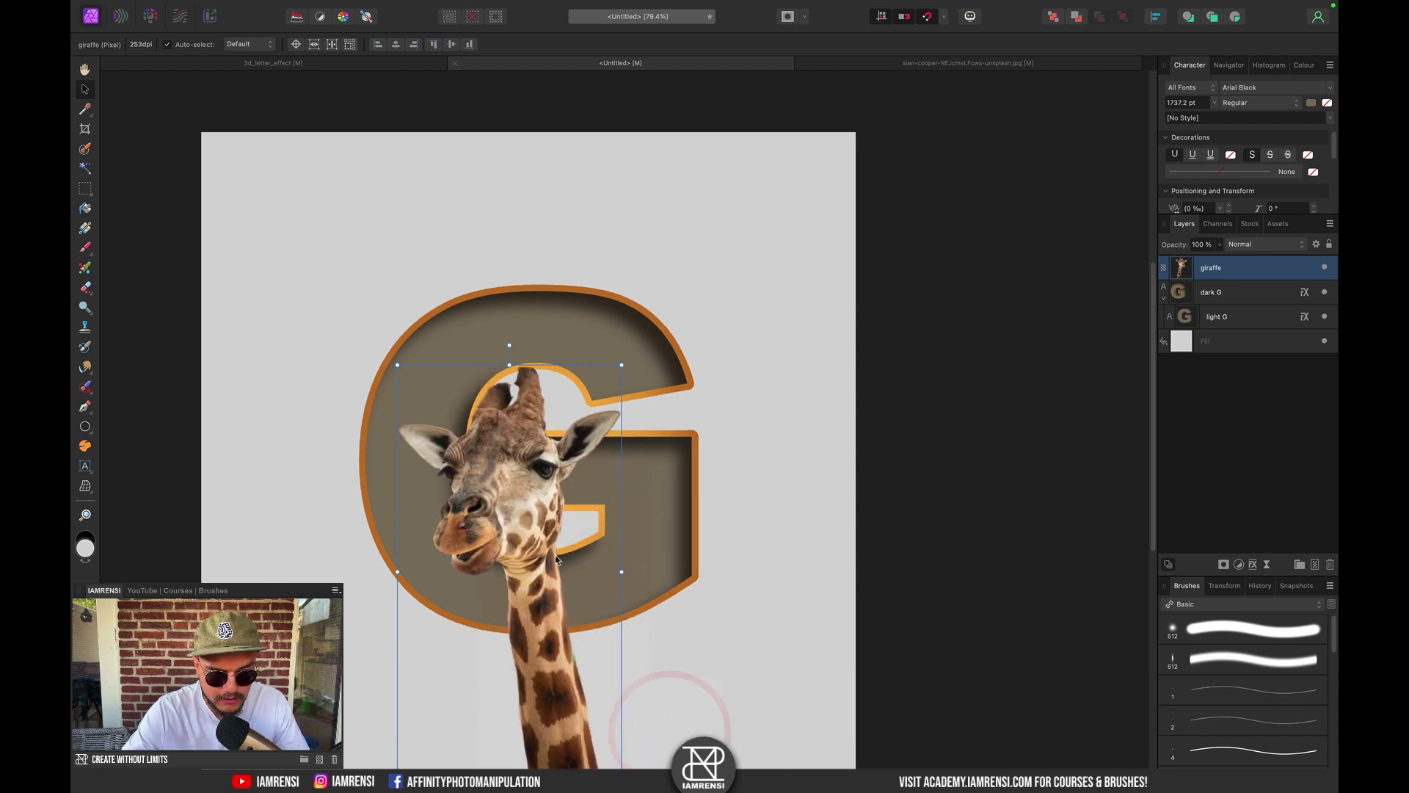
left_click_drag(555, 560, 463, 532)
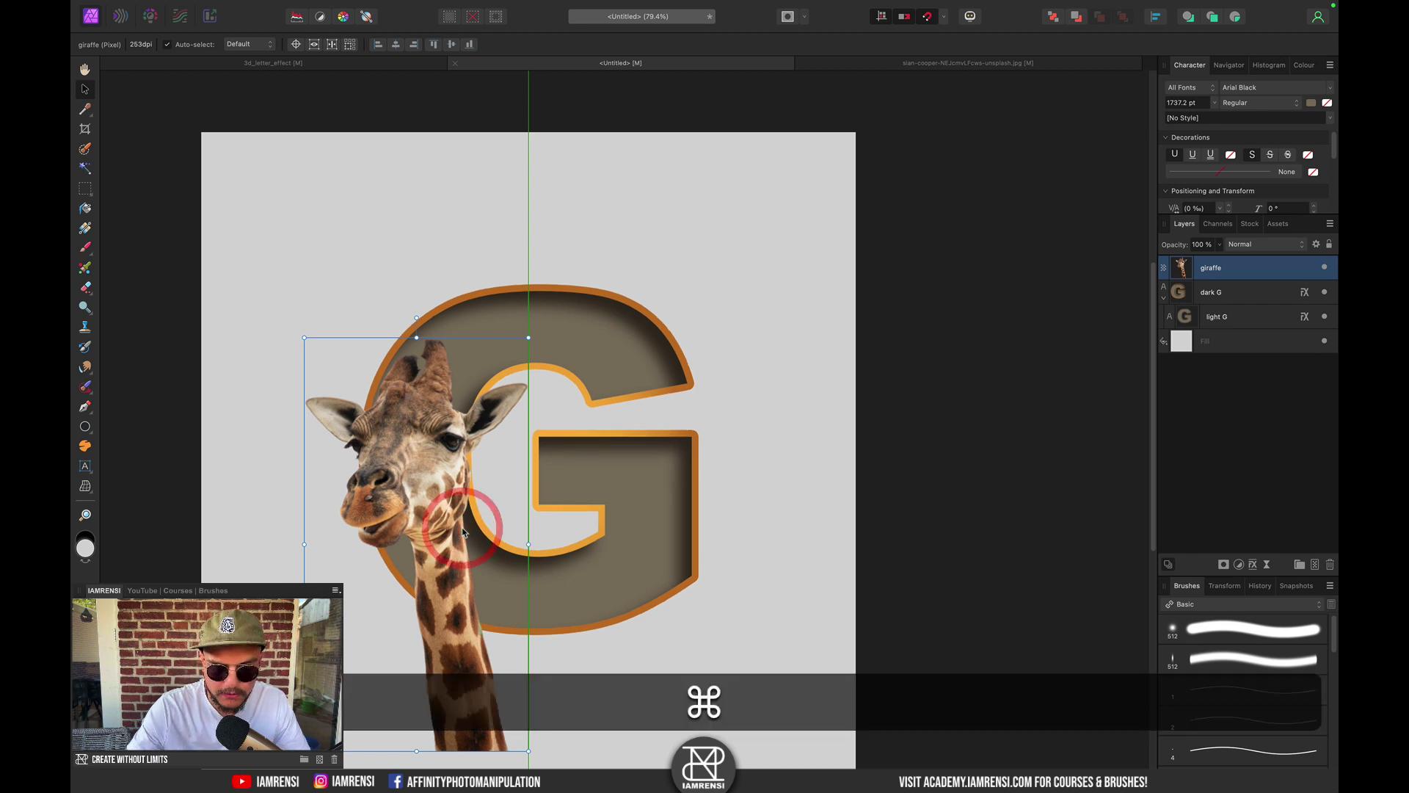
key("super+0")
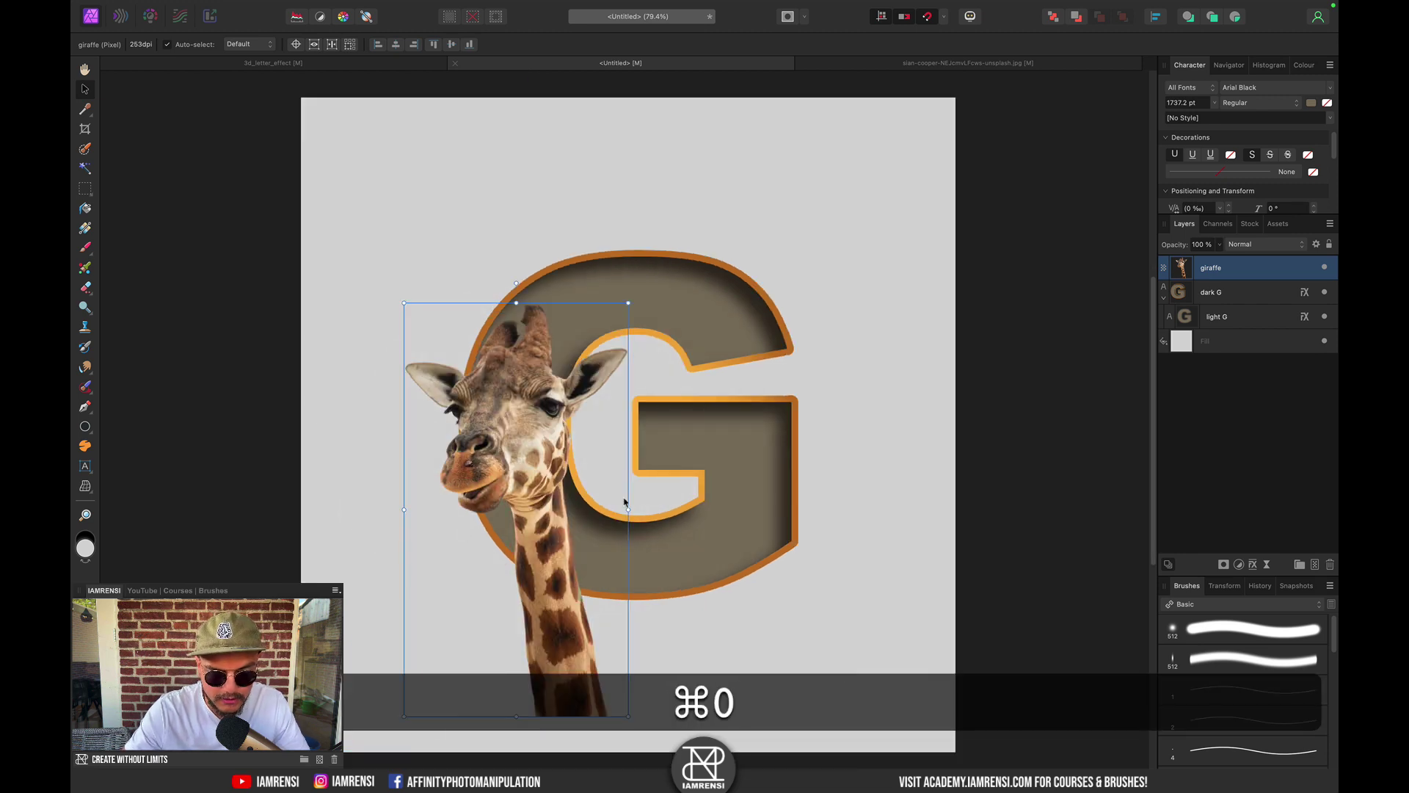
left_click(1303, 411)
left_click(565, 505)
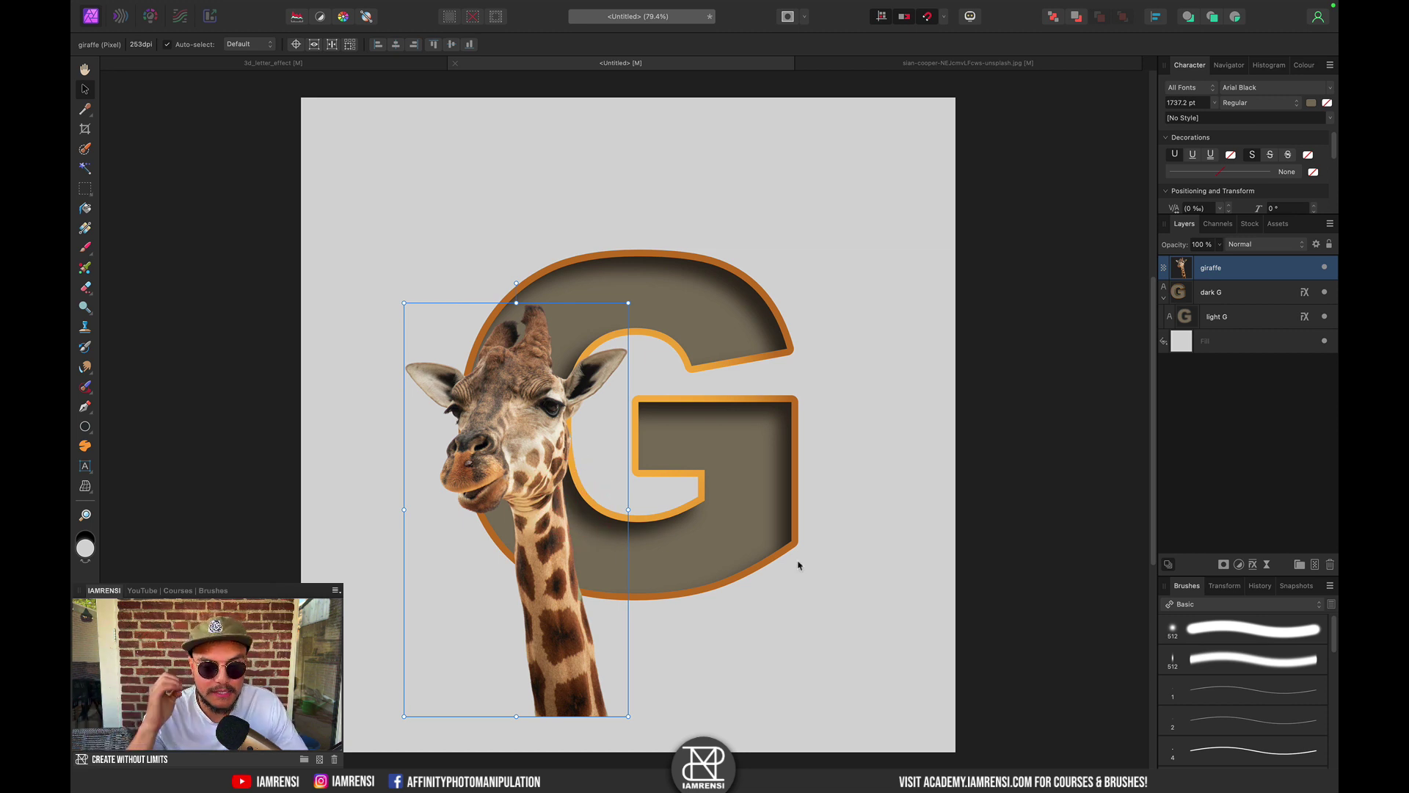
key("super+z")
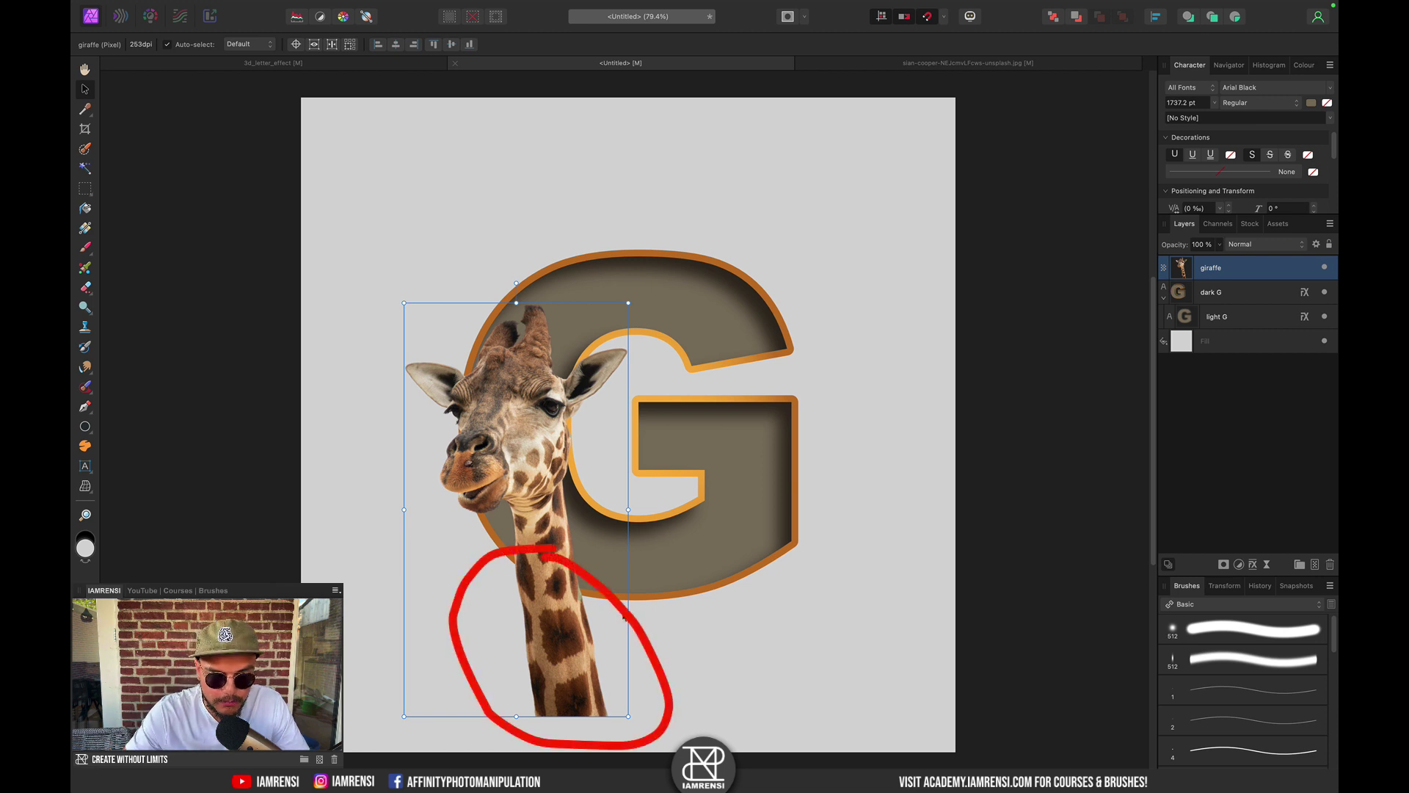
key("super")
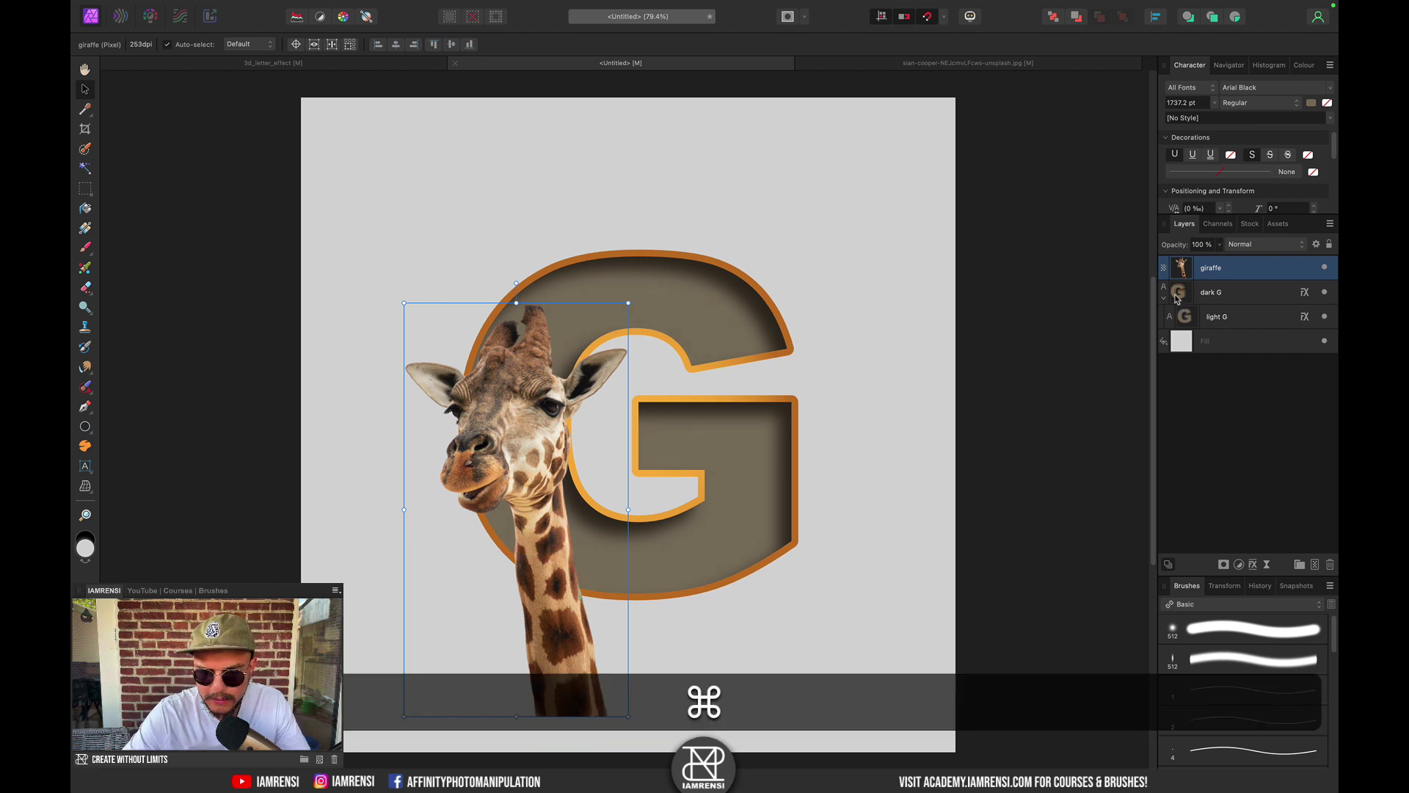
scroll(513, 473, "up", 6)
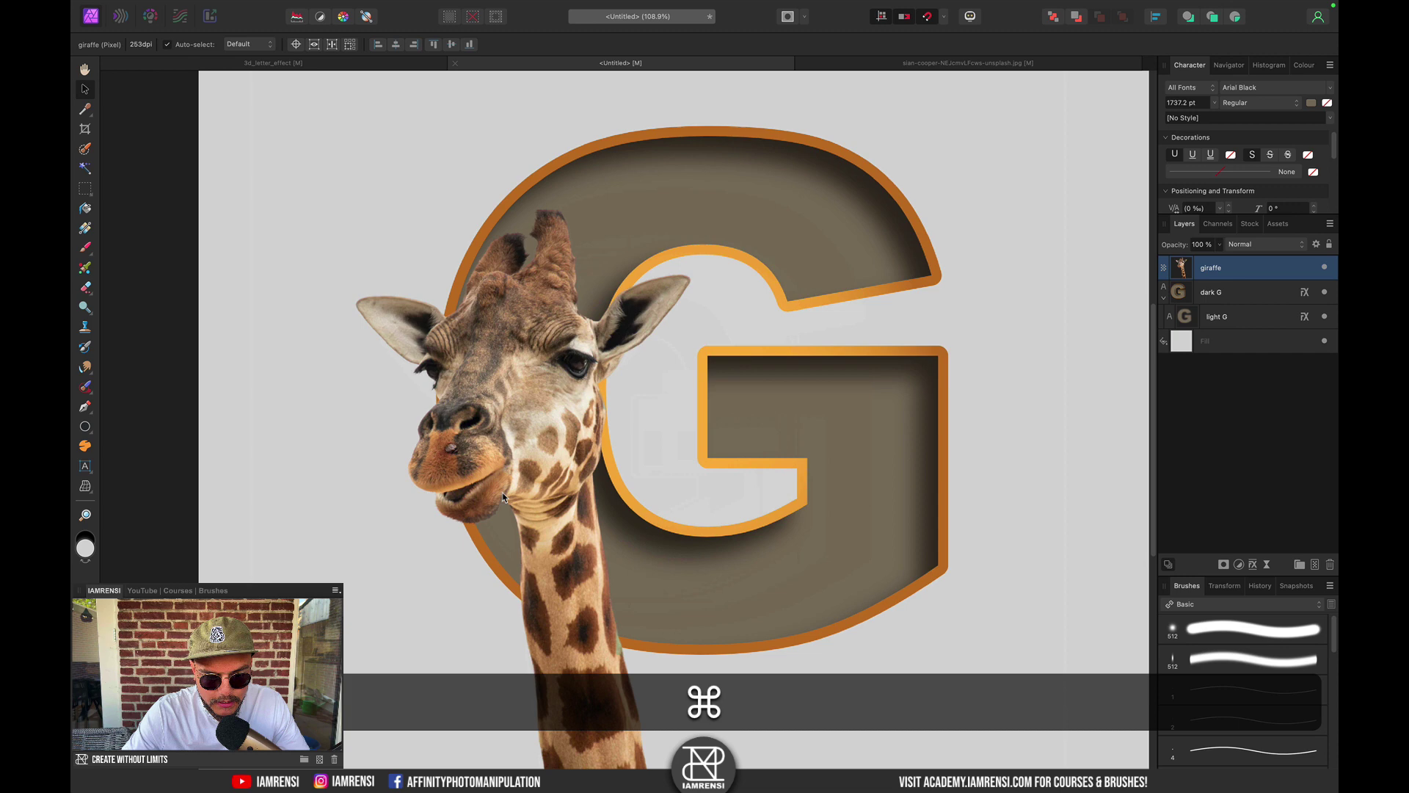
scroll(428, 576, "down", 5)
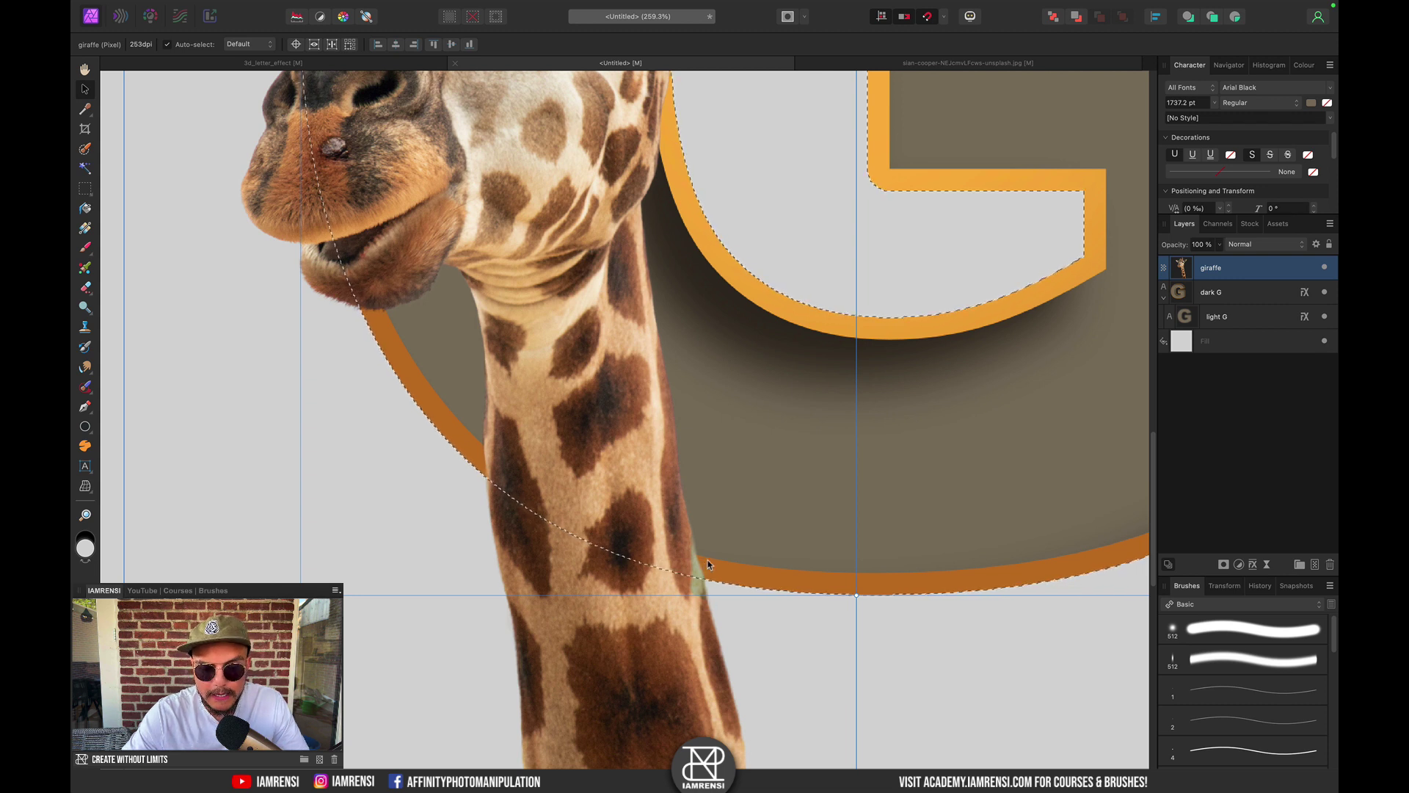
key("super")
key("super+0")
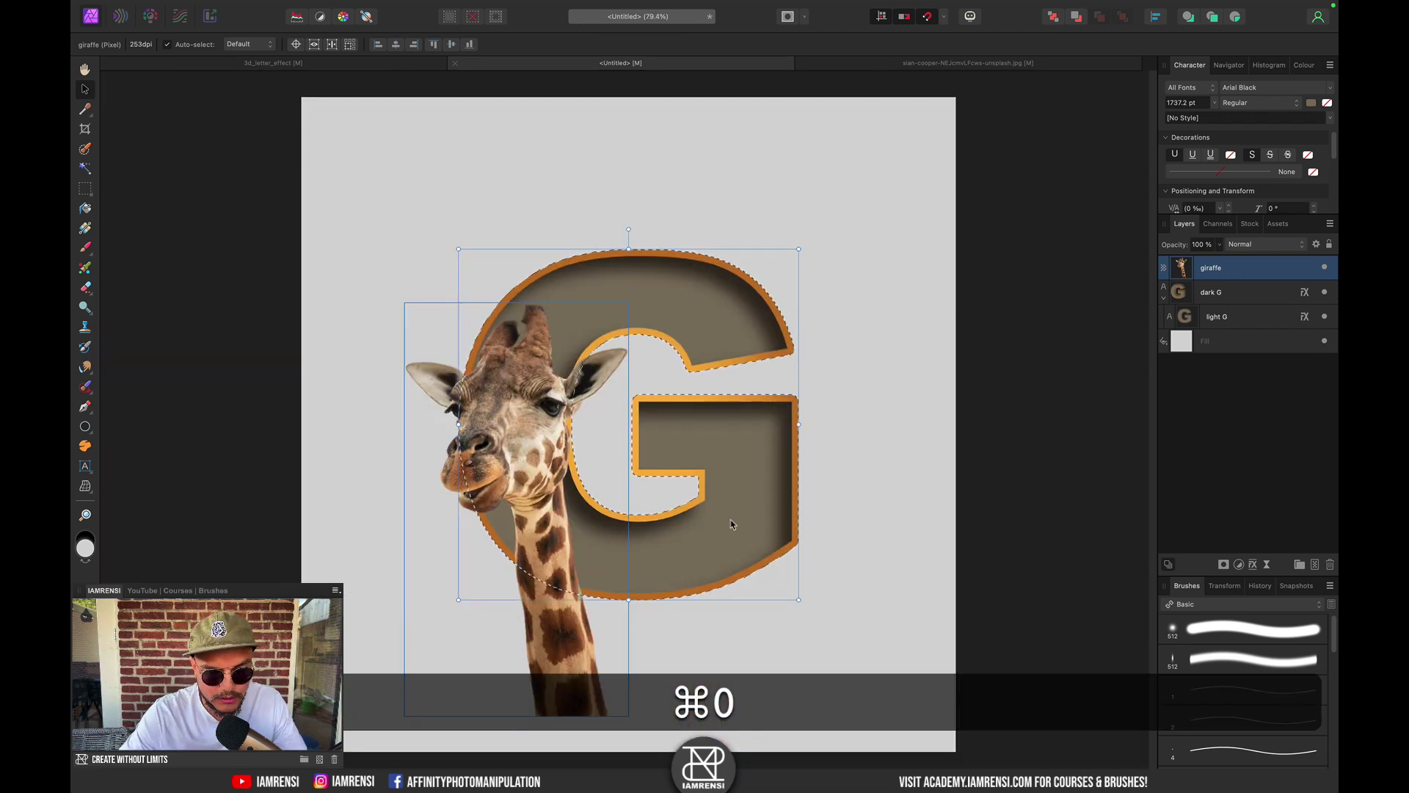
key("super+d")
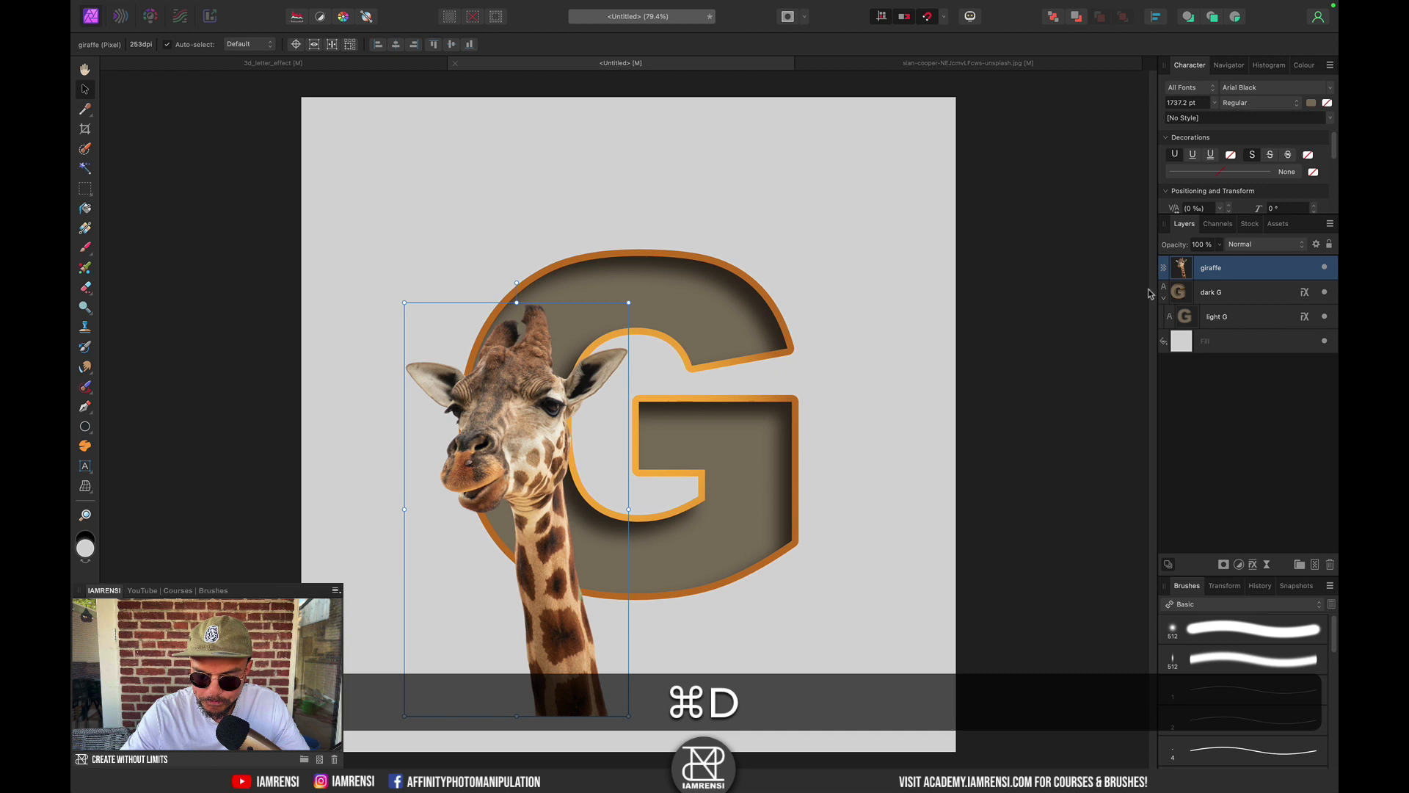
left_click(1224, 293)
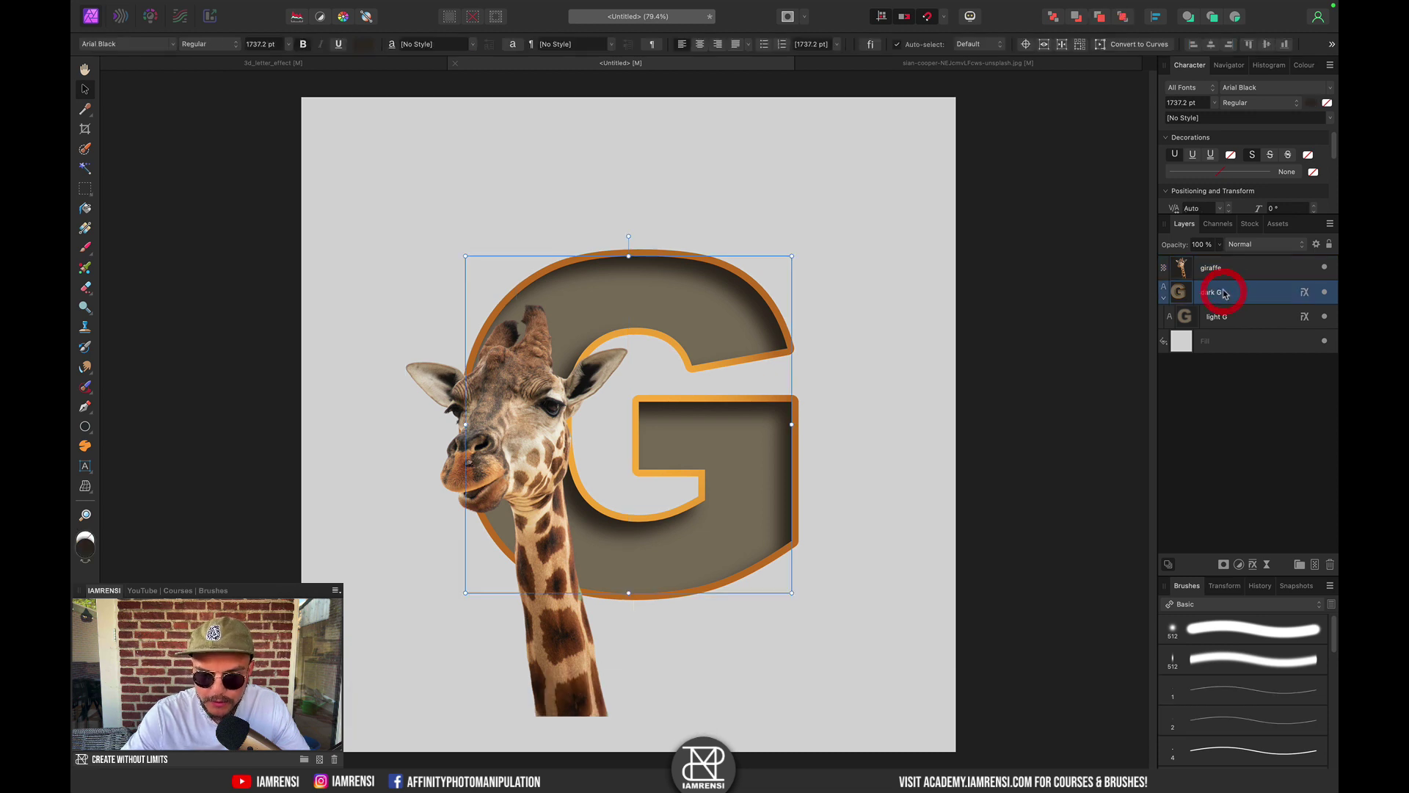
Step: Turn off the orange Outline effect in the dark G's Layer Effects
left_click(1304, 293)
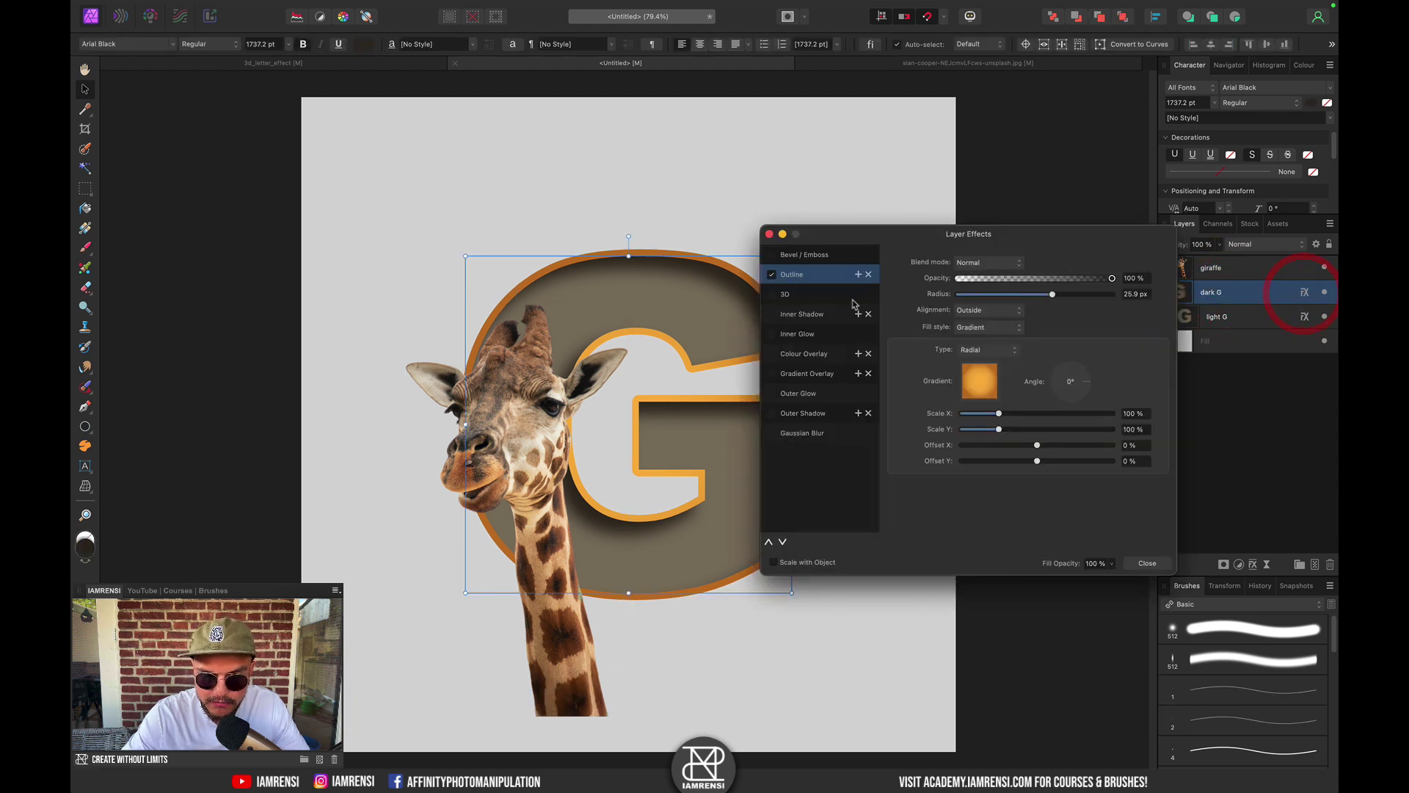
left_click(772, 275)
left_click(769, 235)
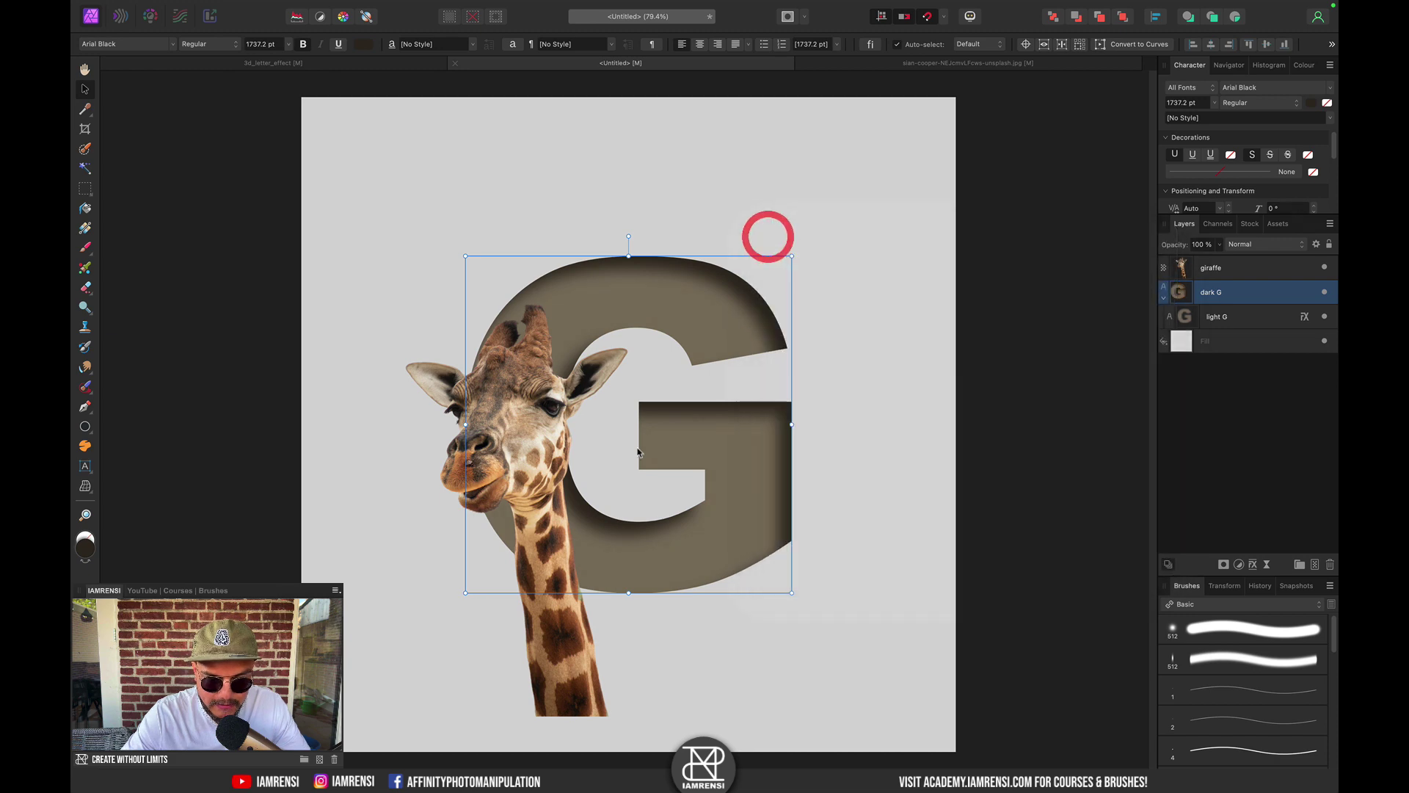
scroll(723, 462, "up", 3)
scroll(881, 476, "down", 2)
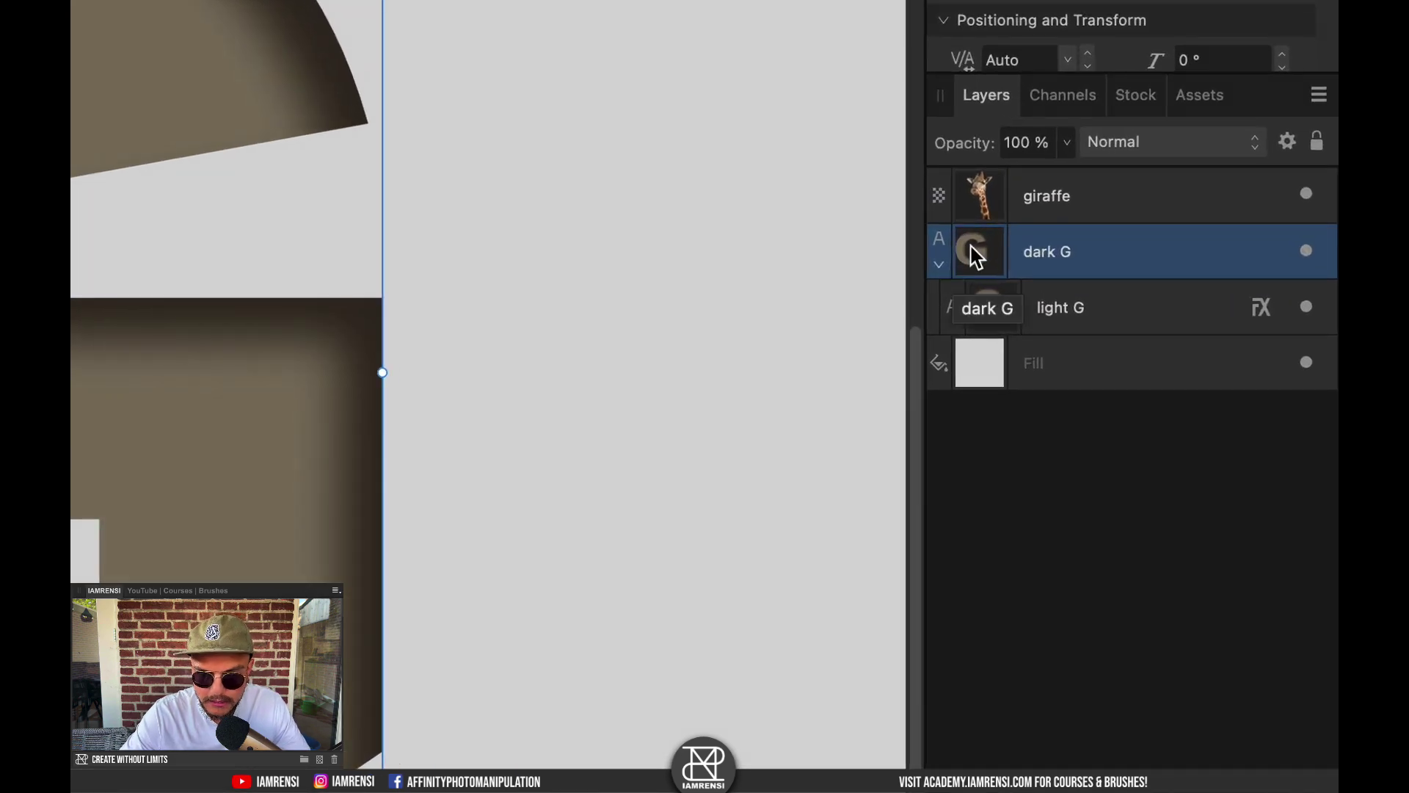
Step: Load the G's shape as a selection, then clear it and select the giraffe layer
left_click(978, 257, "super")
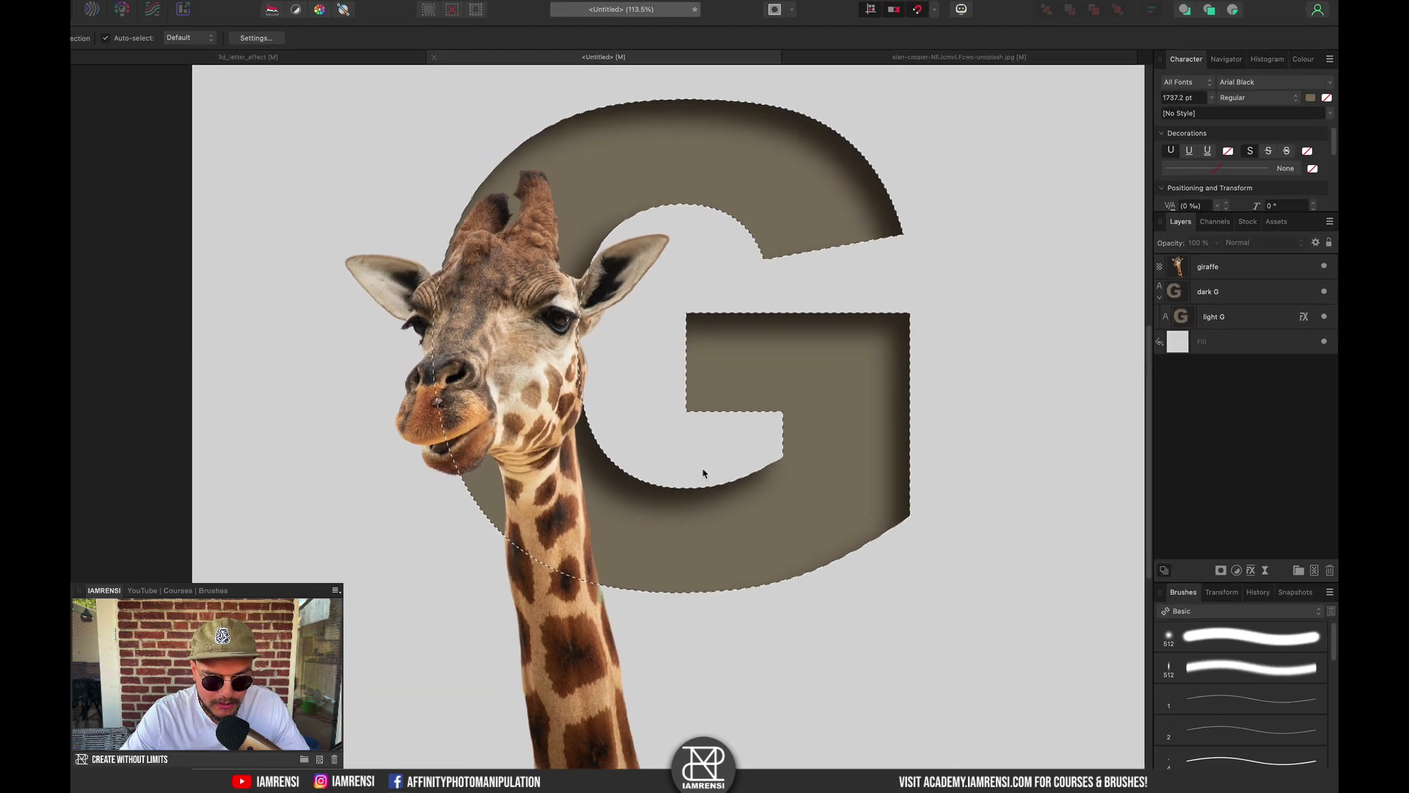
scroll(486, 588, "up", 5)
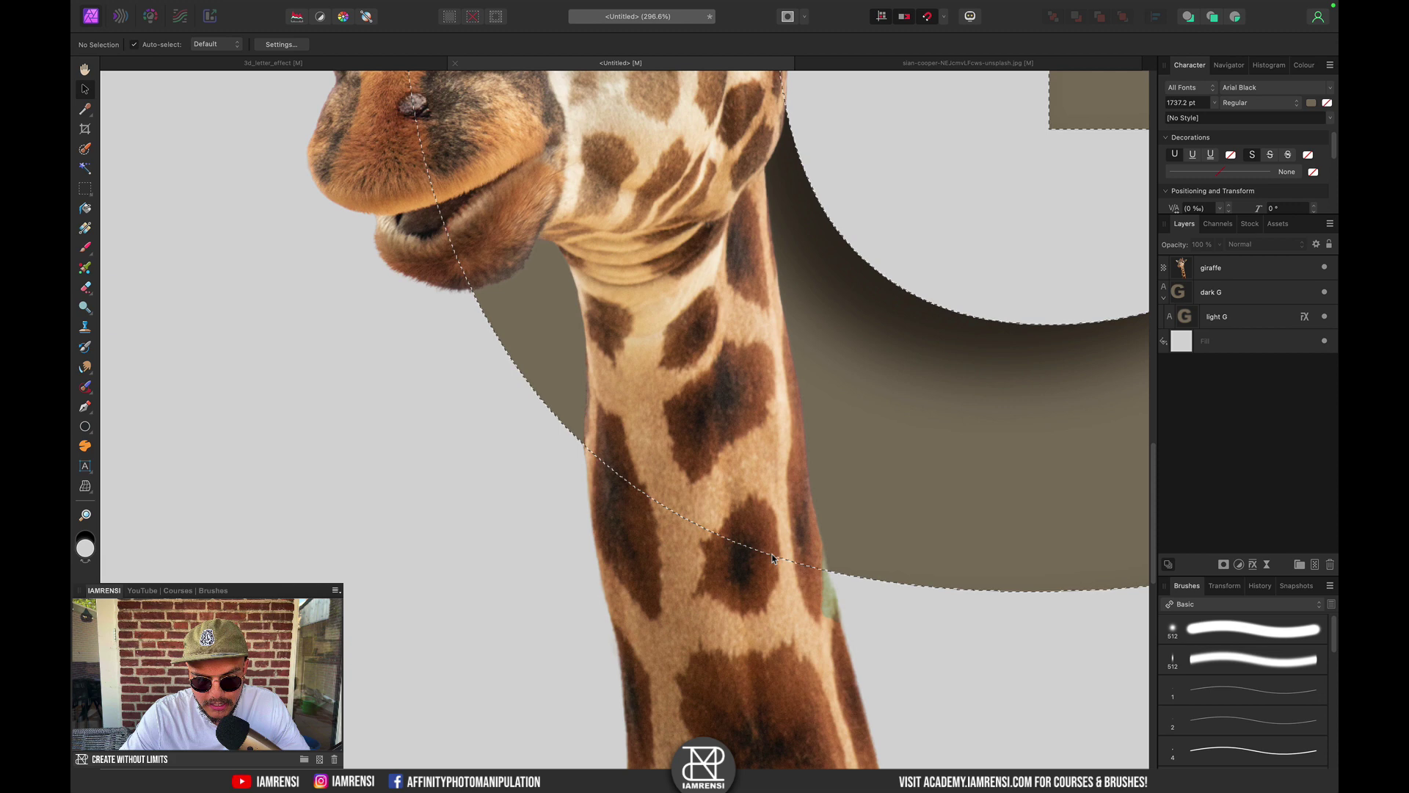
key("super+0")
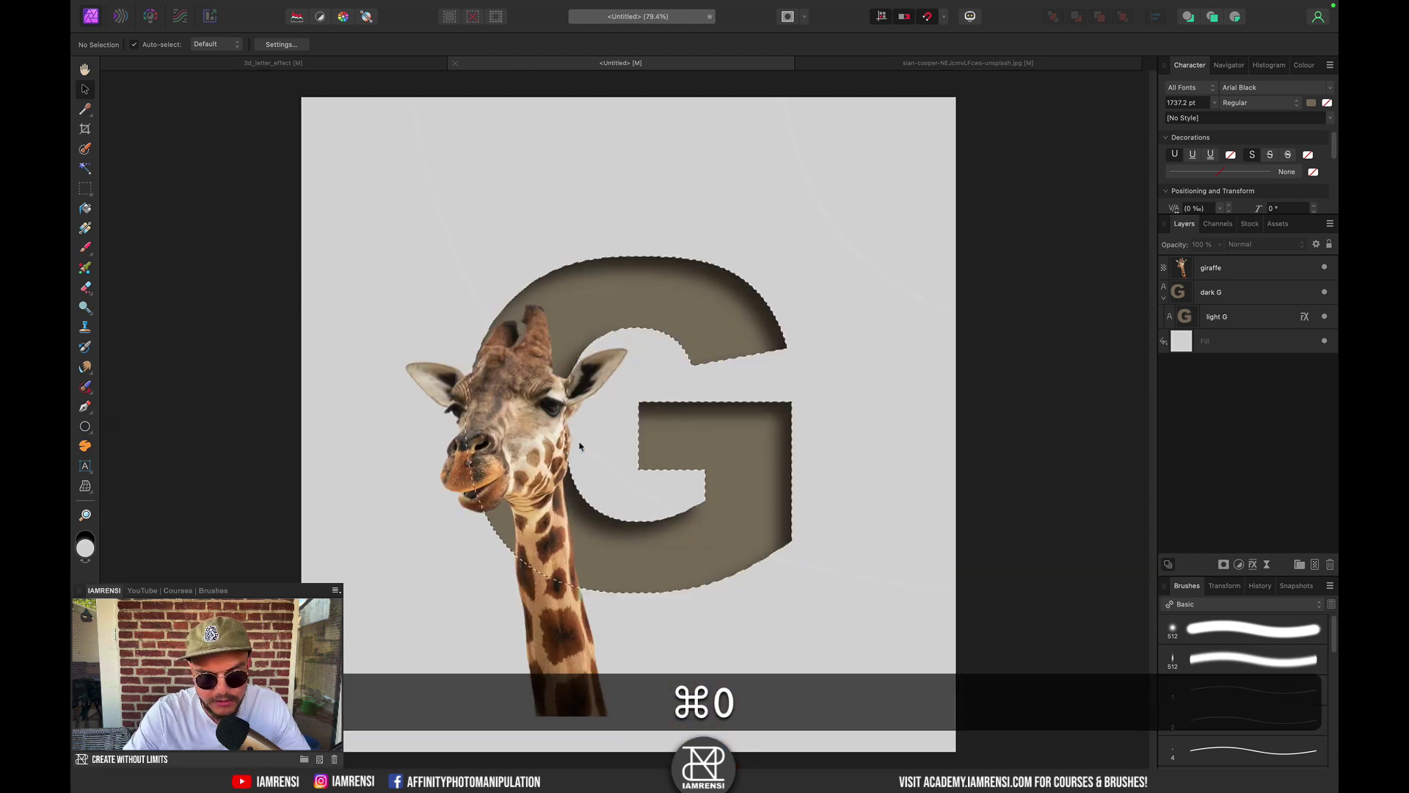
key("super+d")
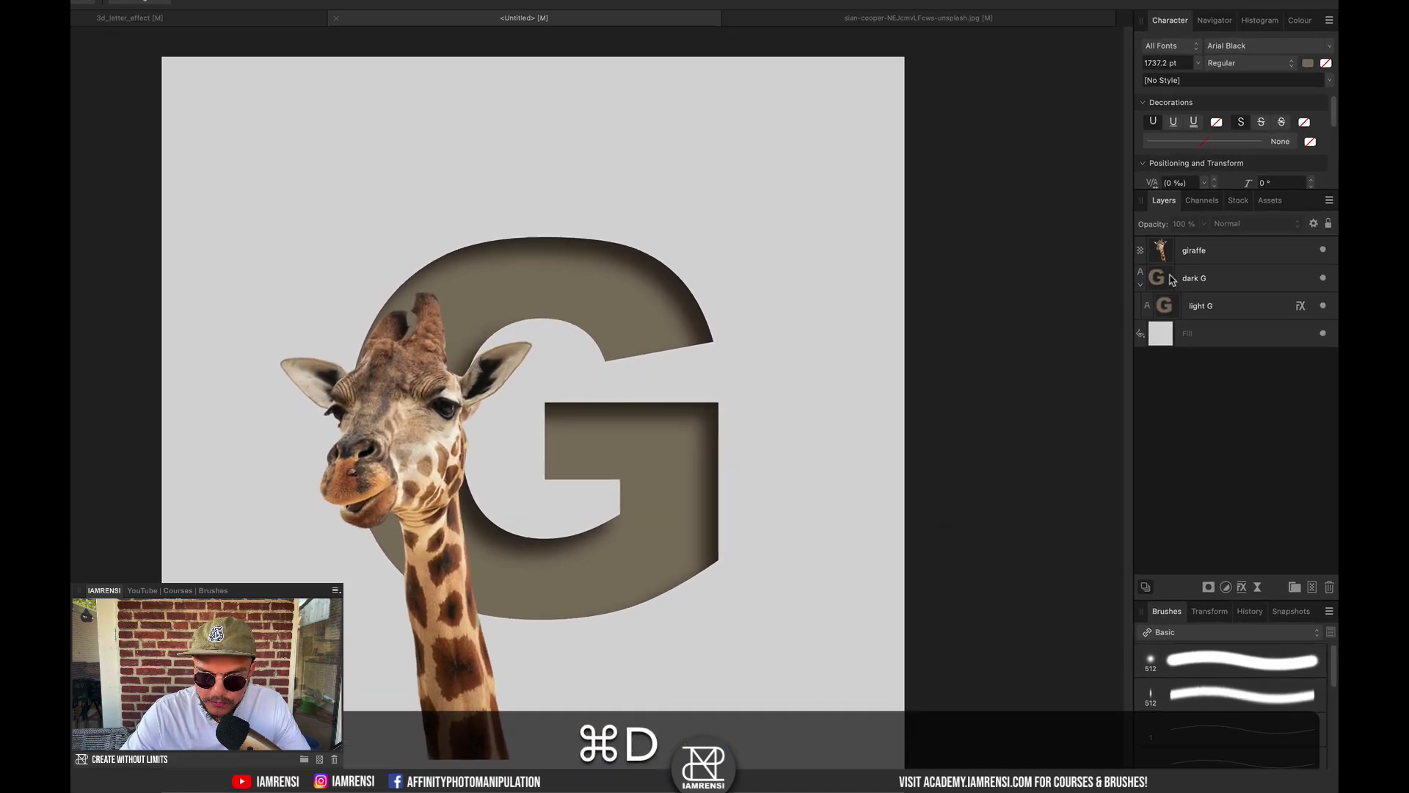
left_click(1174, 251)
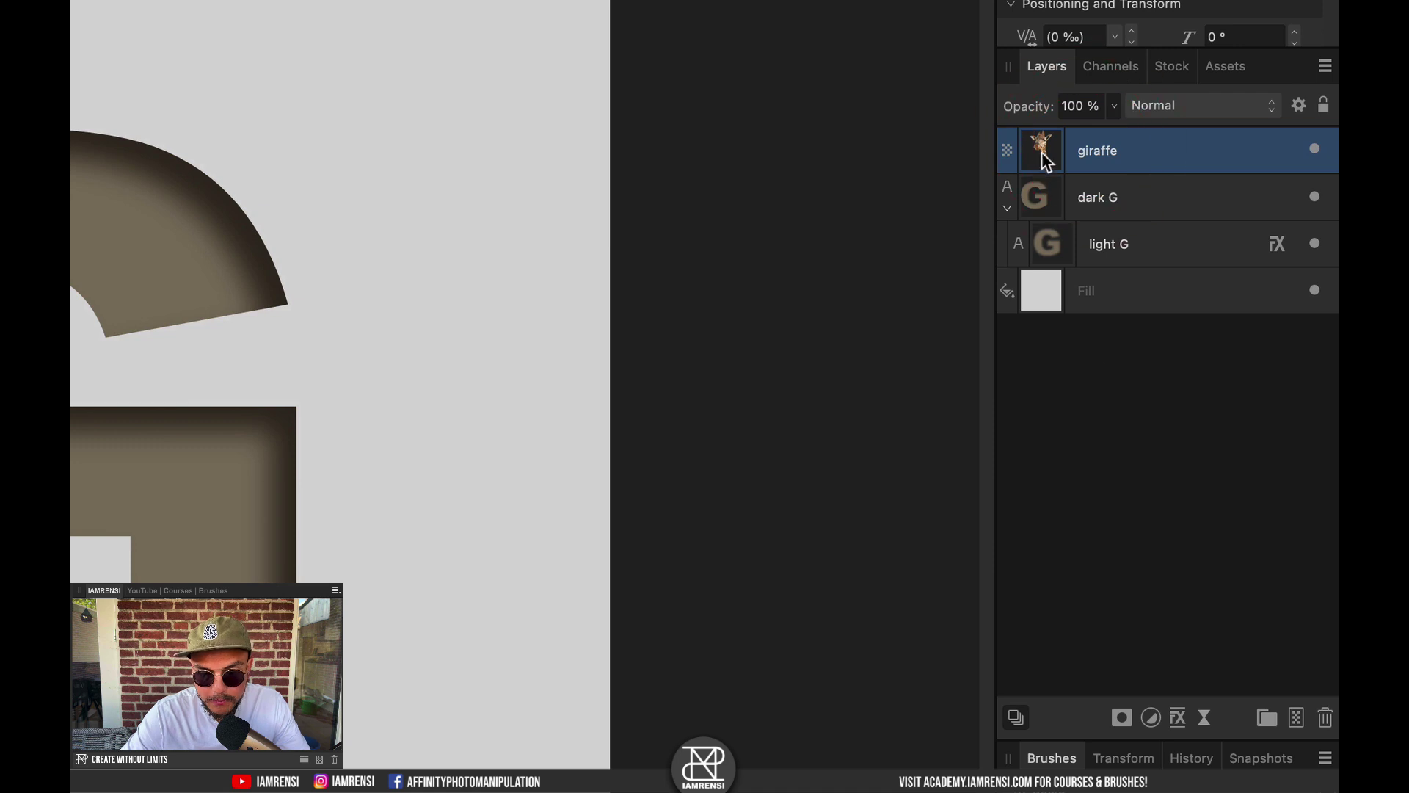
Step: Add a mask to the giraffe and paint out its neck below the G using the inverted G selection
left_click(1123, 718)
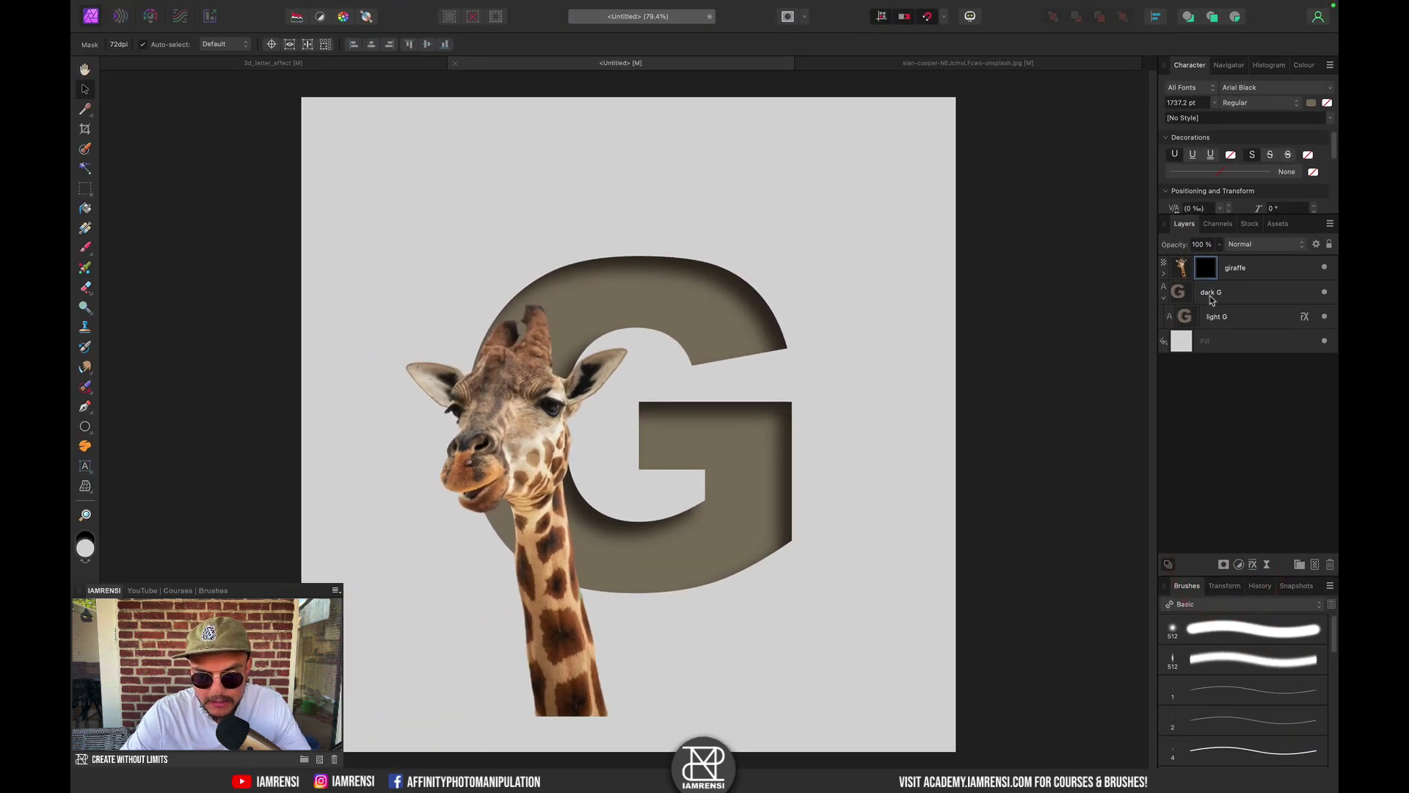
left_click(1060, 214)
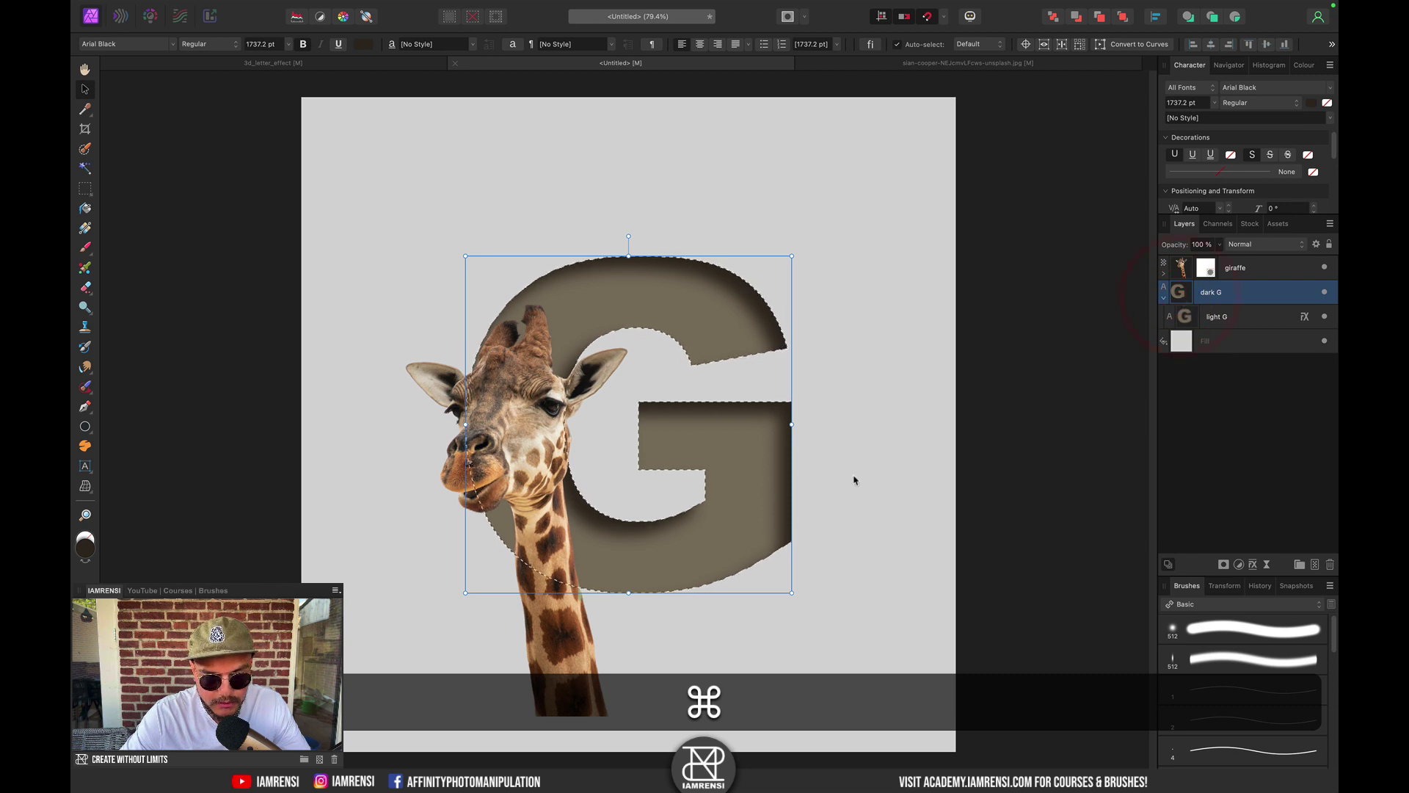
left_click(1208, 269)
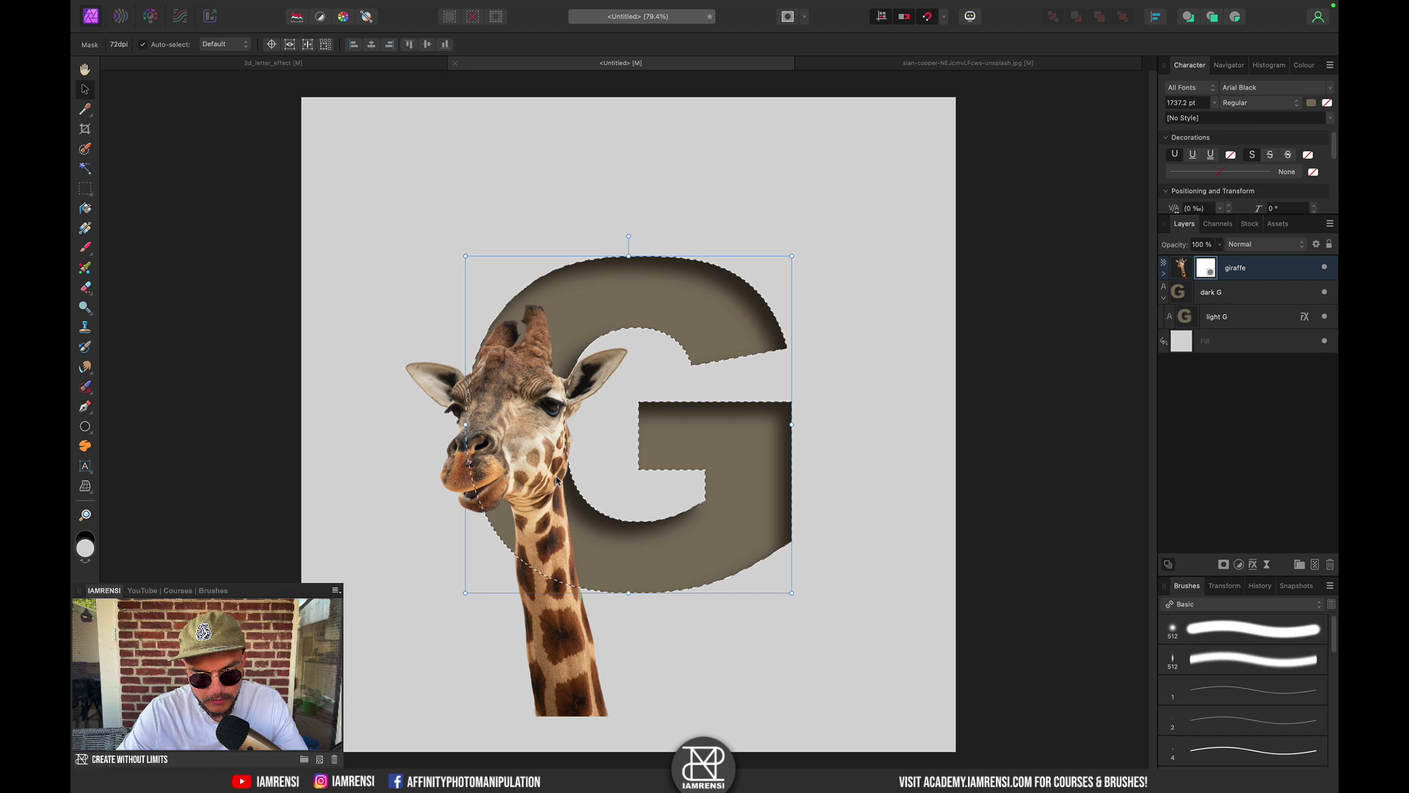
key("b")
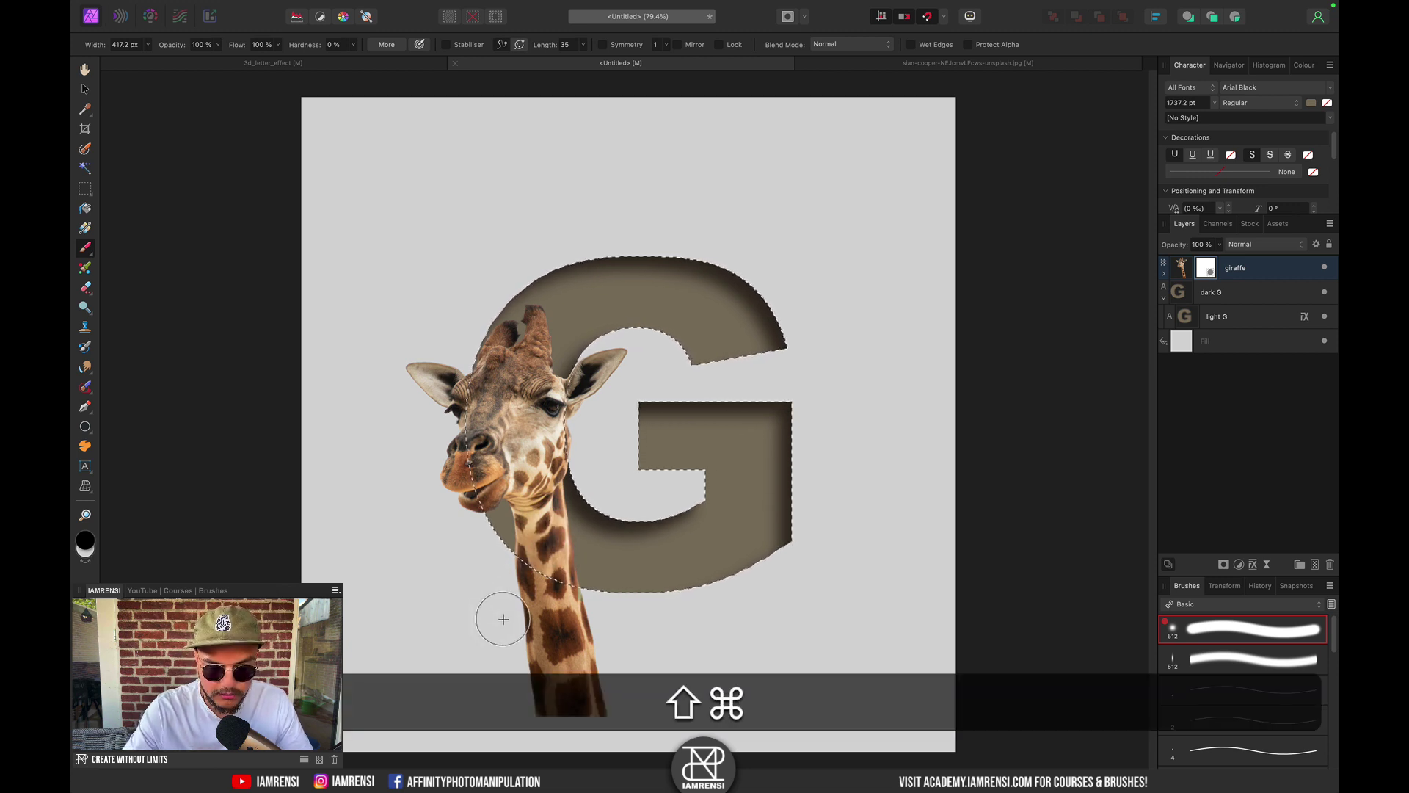
key("shift+super+i")
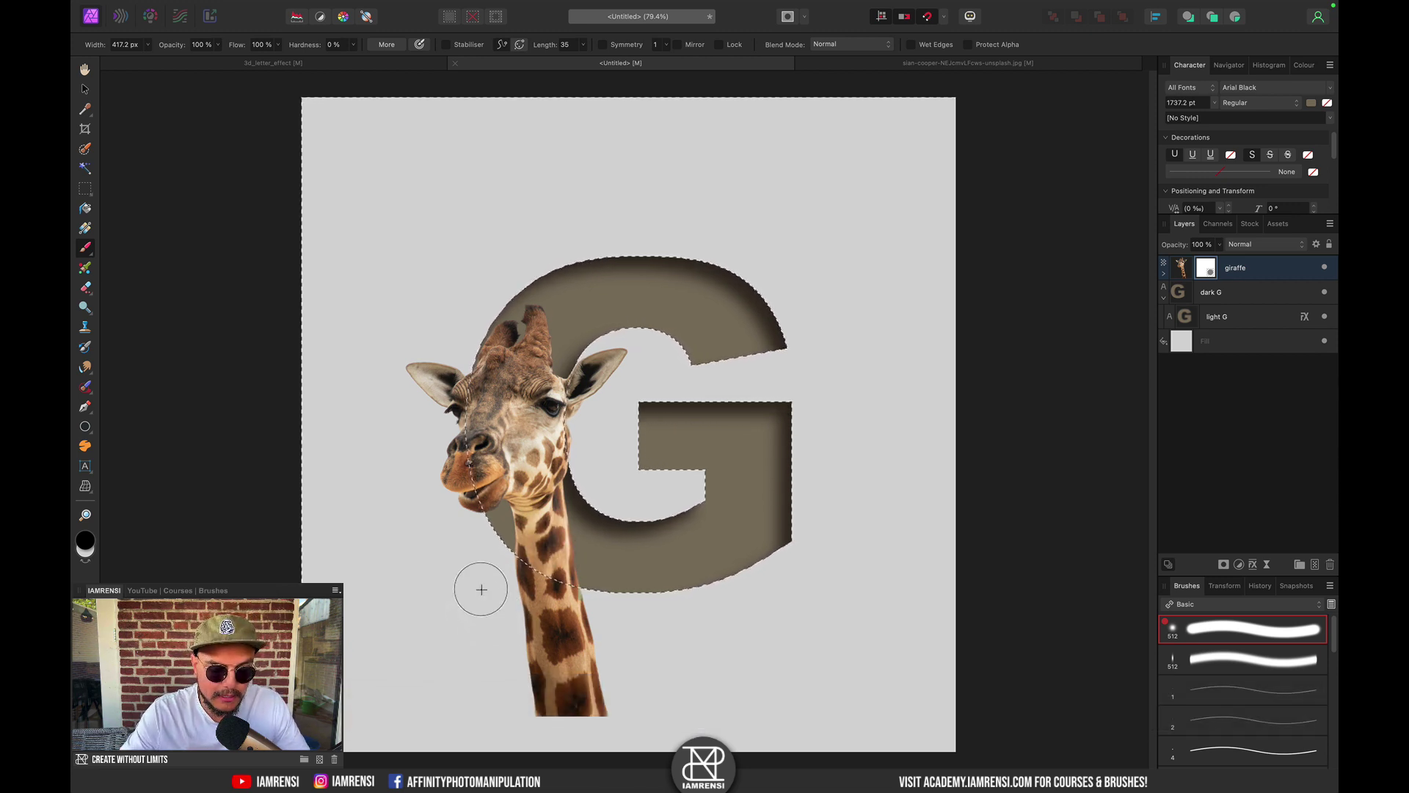
mouse_move(484, 582)
left_mouse_down()
mouse_move(587, 598)
mouse_move(535, 628)
mouse_move(538, 660)
mouse_move(601, 647)
mouse_move(536, 676)
mouse_move(625, 693)
mouse_move(464, 752)
mouse_move(650, 658)
mouse_move(502, 676)
mouse_move(605, 560)
mouse_move(546, 503)
mouse_move(549, 714)
mouse_move(539, 635)
mouse_move(515, 635)
mouse_move(496, 730)
left_mouse_up()
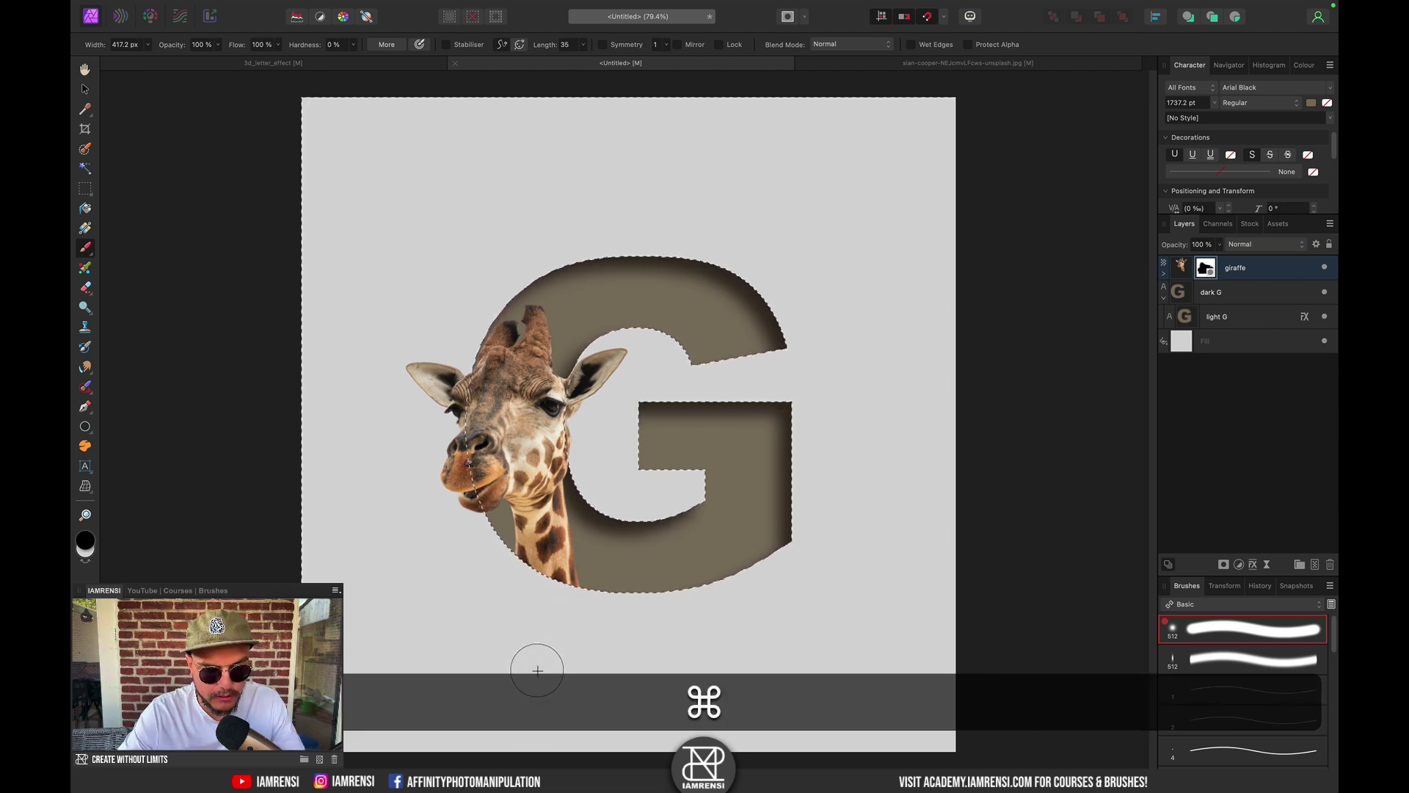
Step: Turn the orange radial-gradient Outline effect back on for the dark G layer
key("super+d")
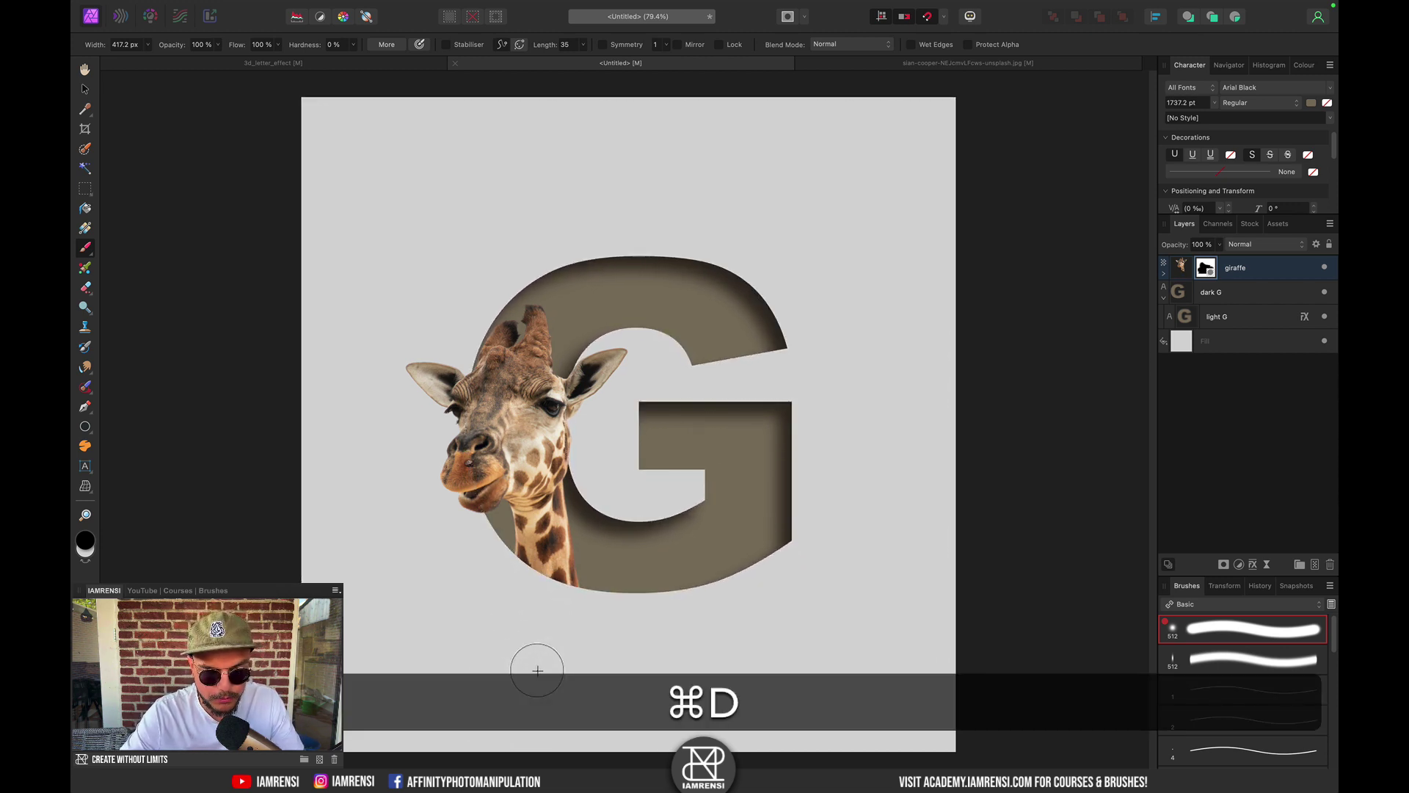
left_click(1222, 292)
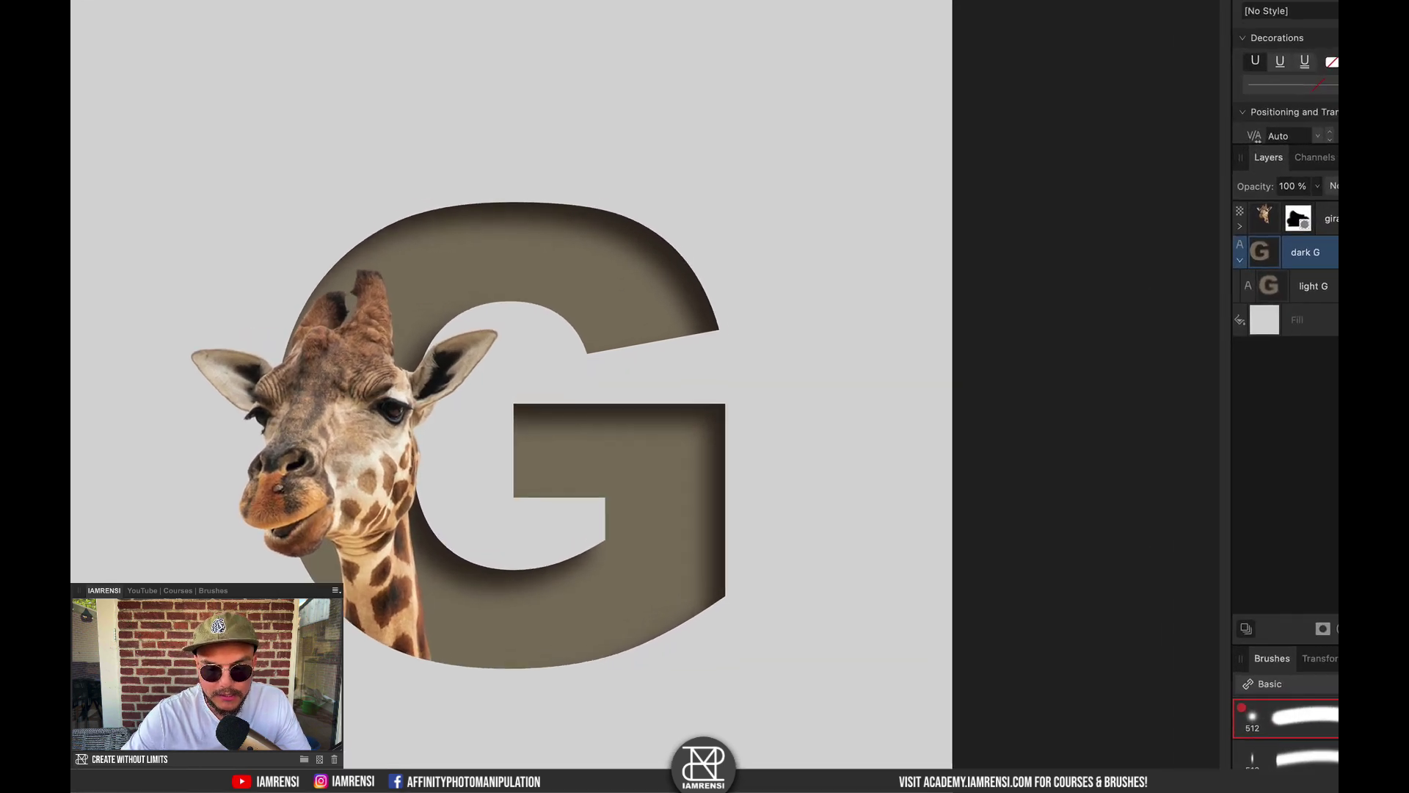
left_click(1253, 564)
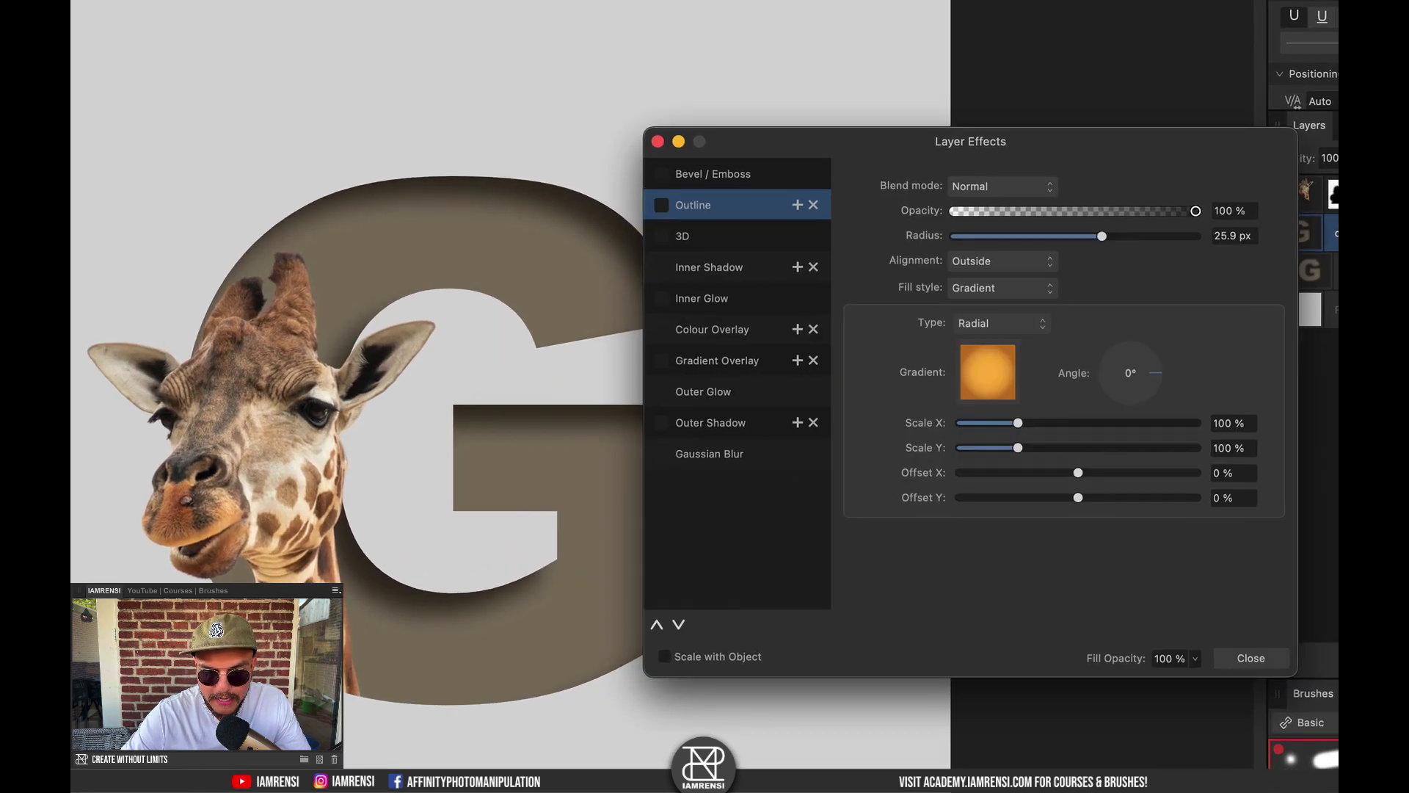
left_click(662, 205)
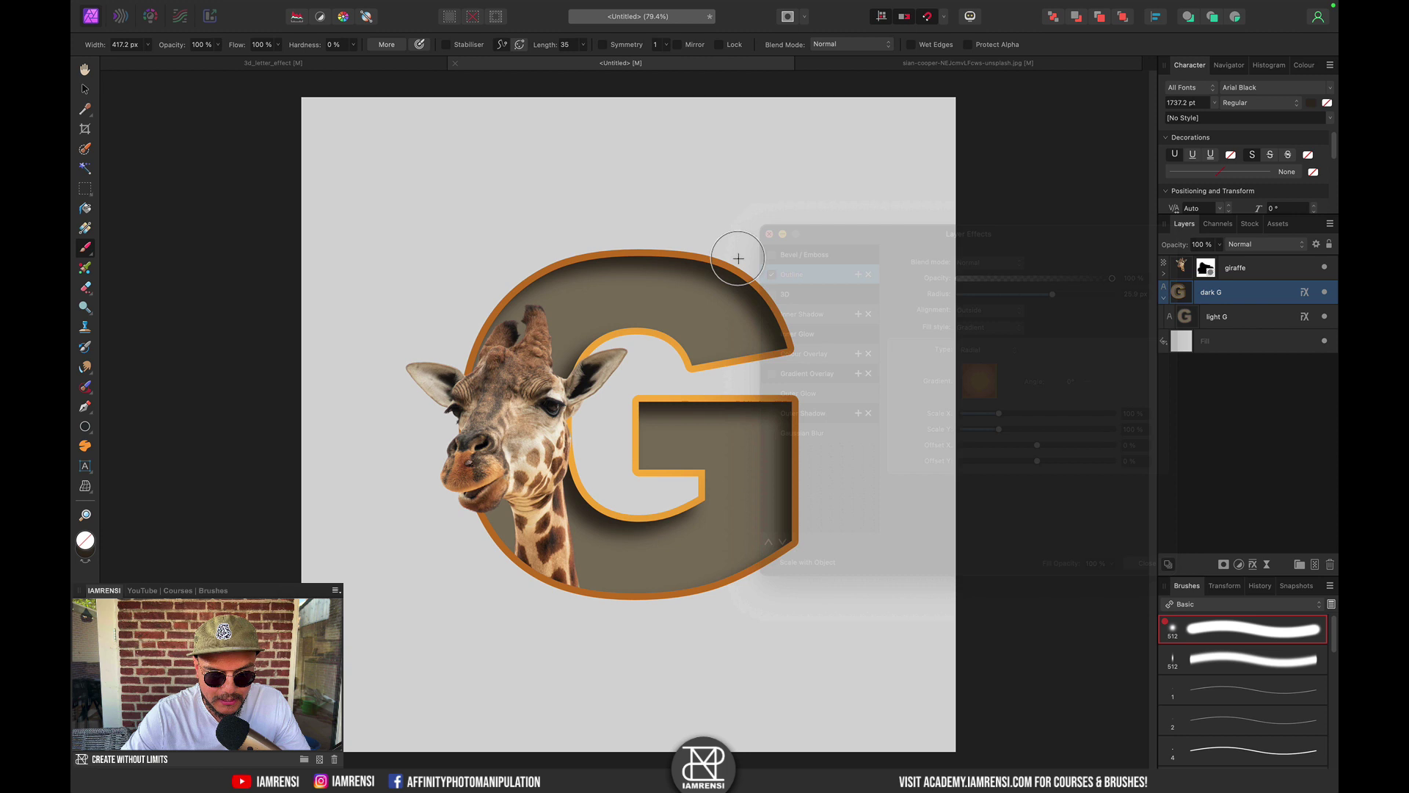
scroll(558, 565, "up", 5)
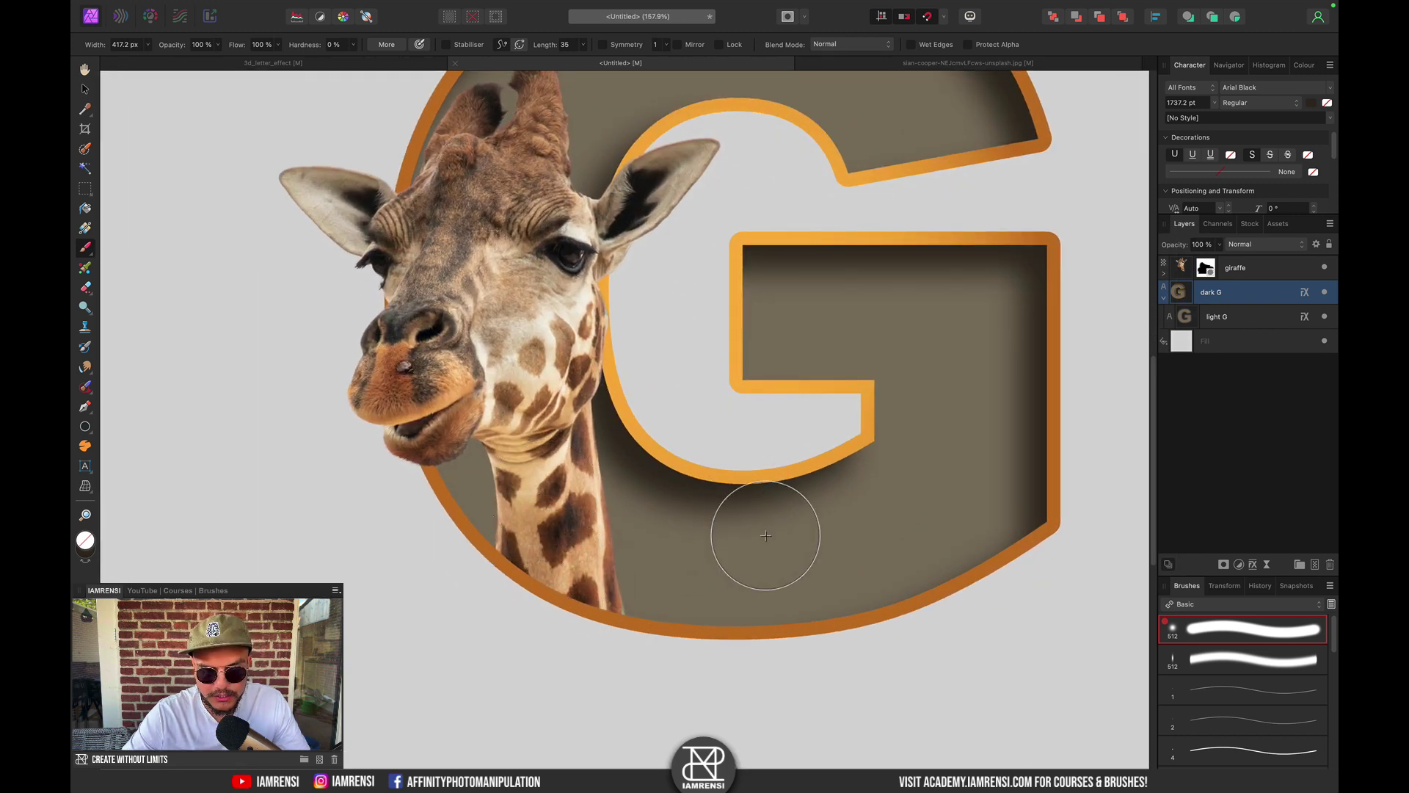
key("super+0")
left_click(1163, 273)
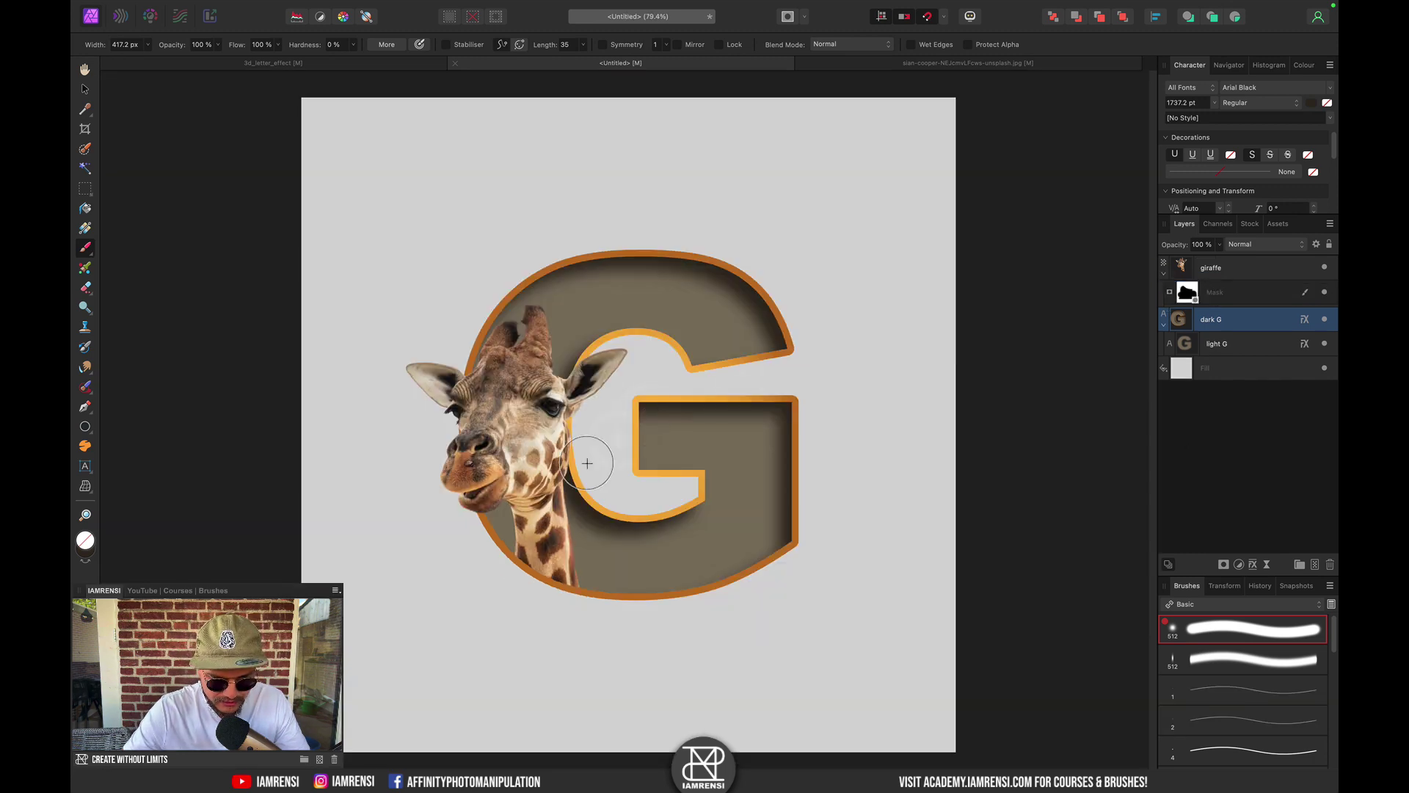
scroll(521, 549, "up", 3)
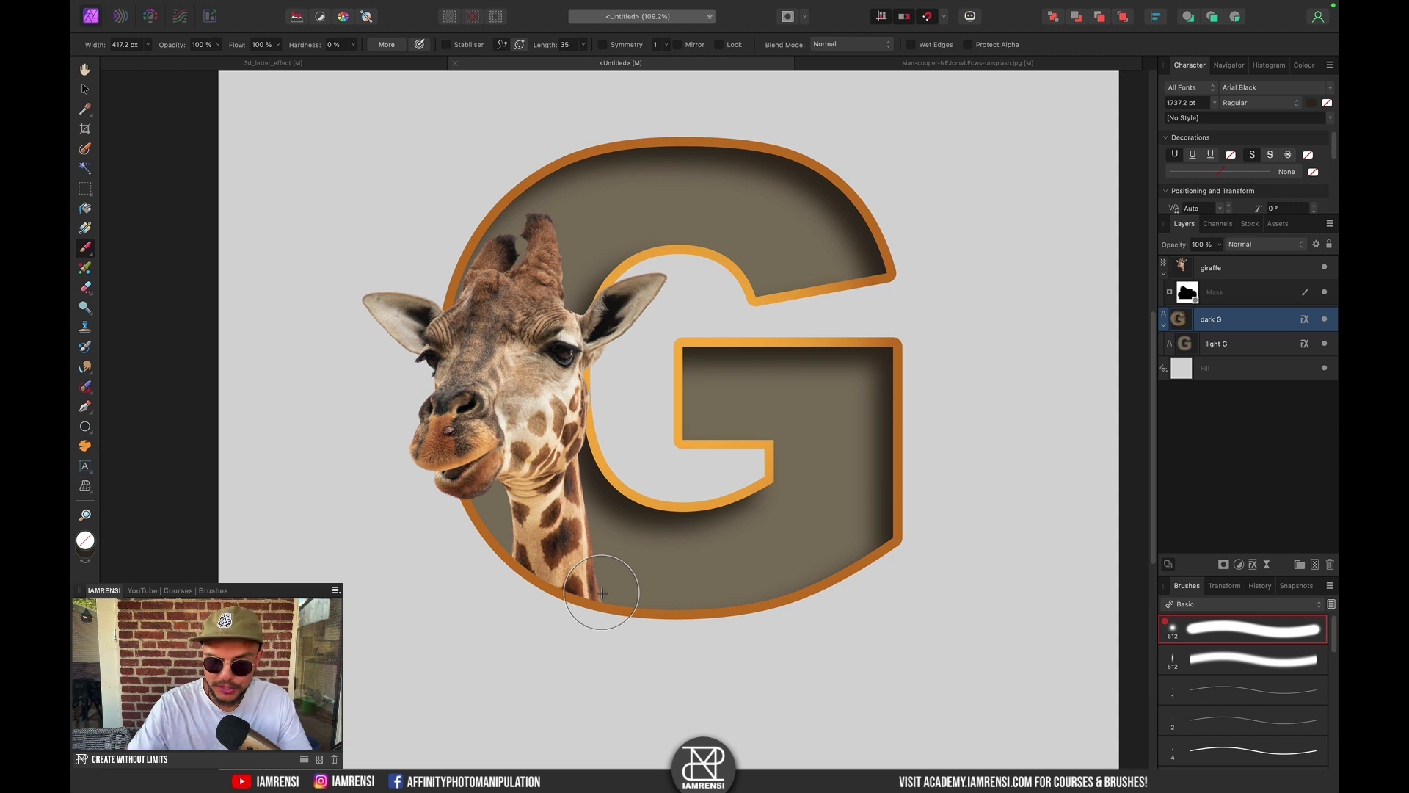
Step: Add an Exposure adjustment above the giraffe layer, set to about -1.517
left_click(1197, 269)
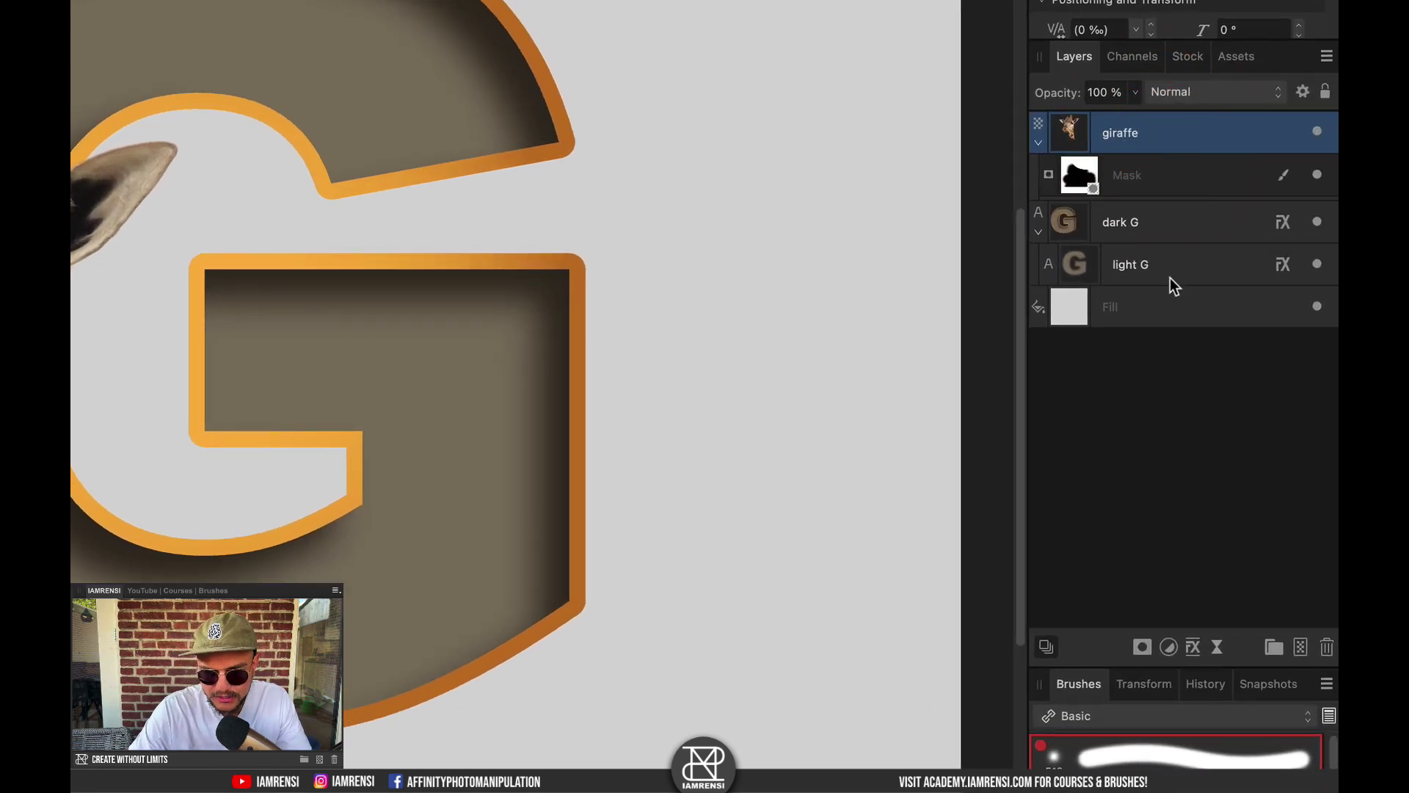
left_click(1171, 646)
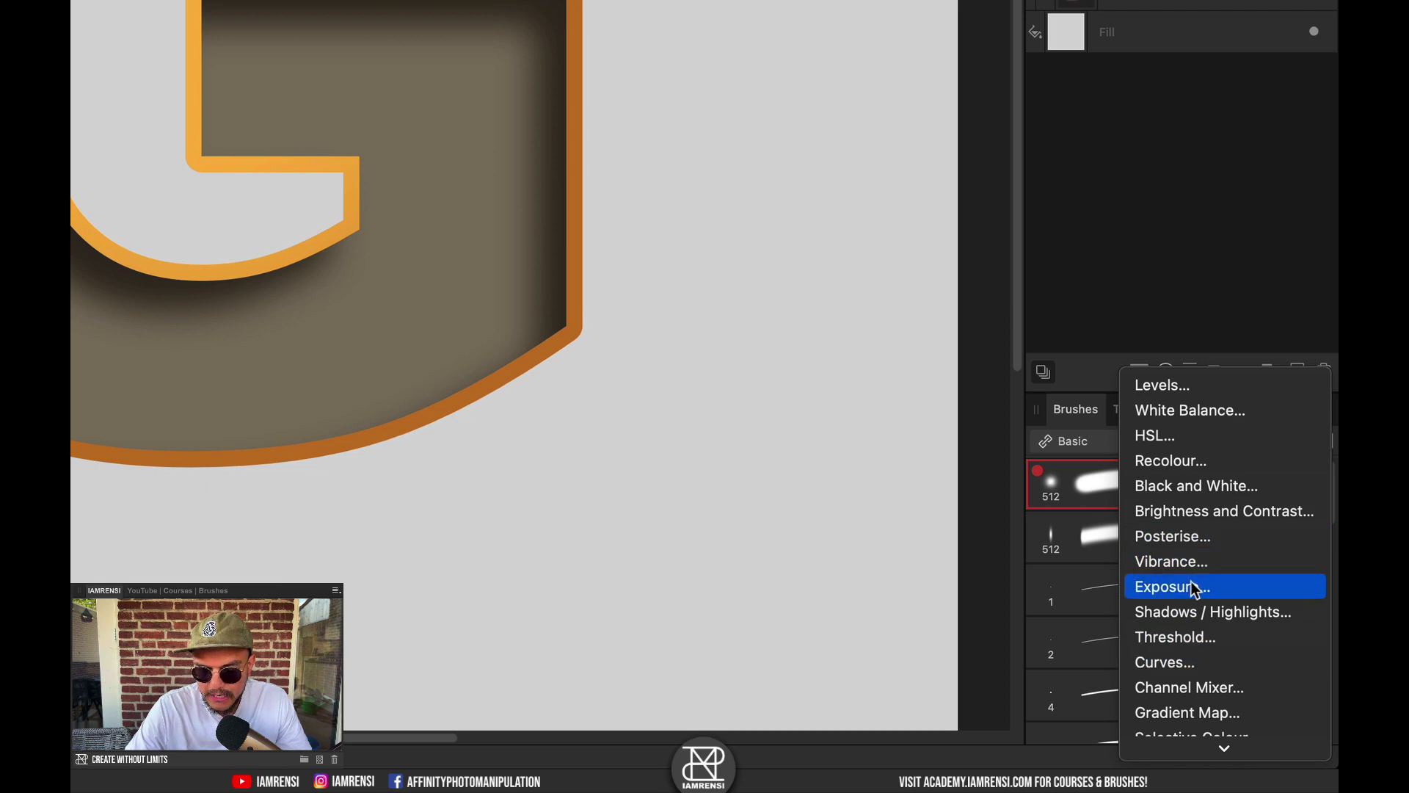
left_click(1195, 588)
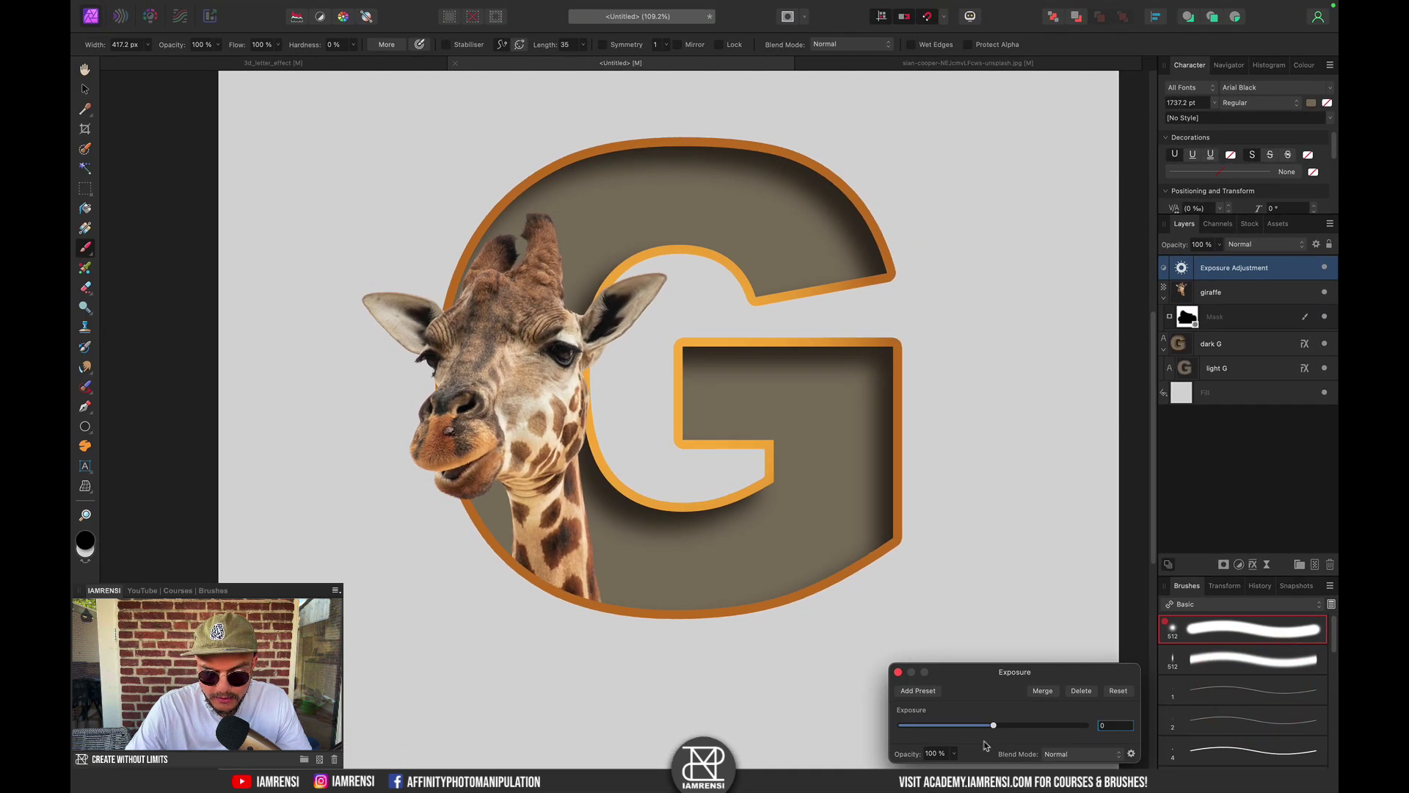
left_click(983, 726)
left_click_drag(975, 731, 974, 731)
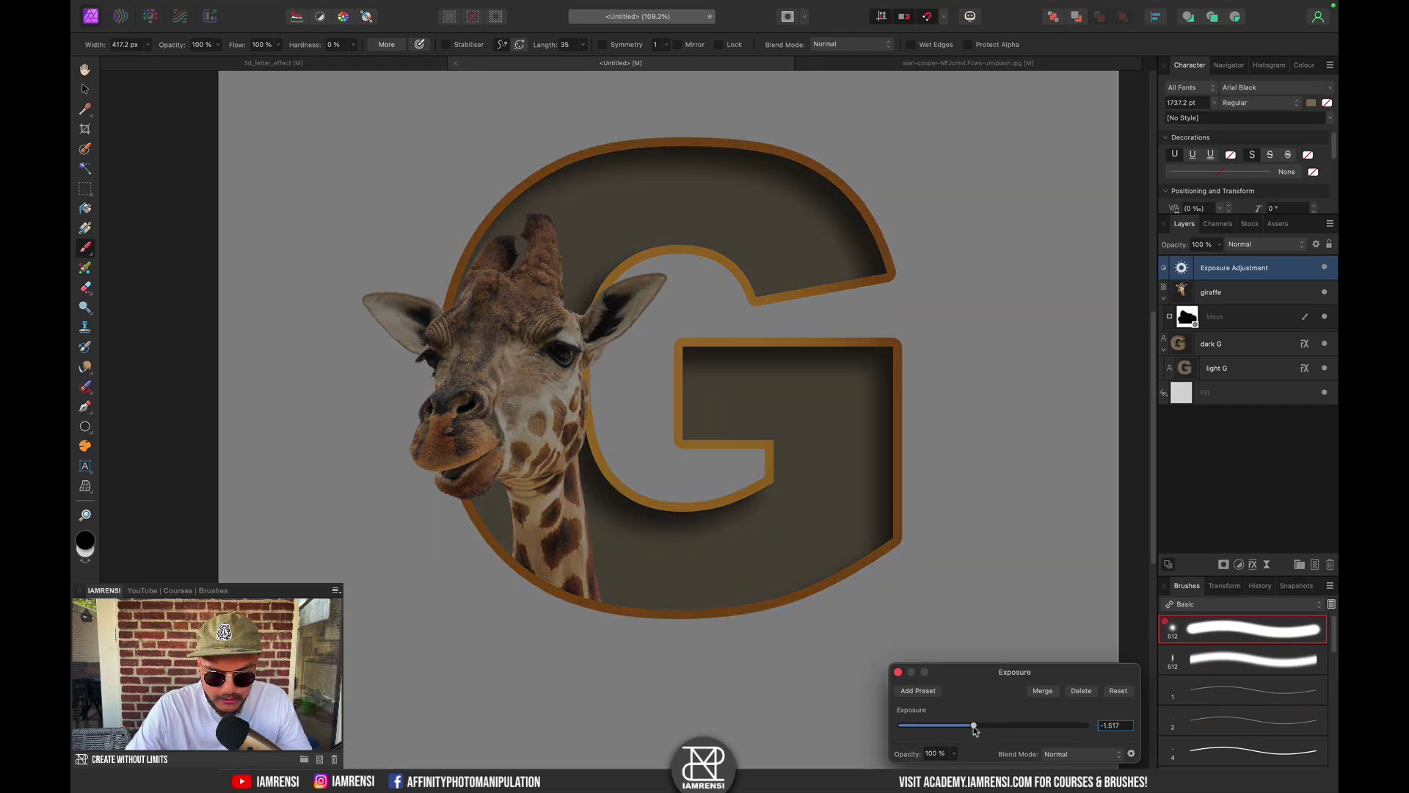
left_click(898, 674)
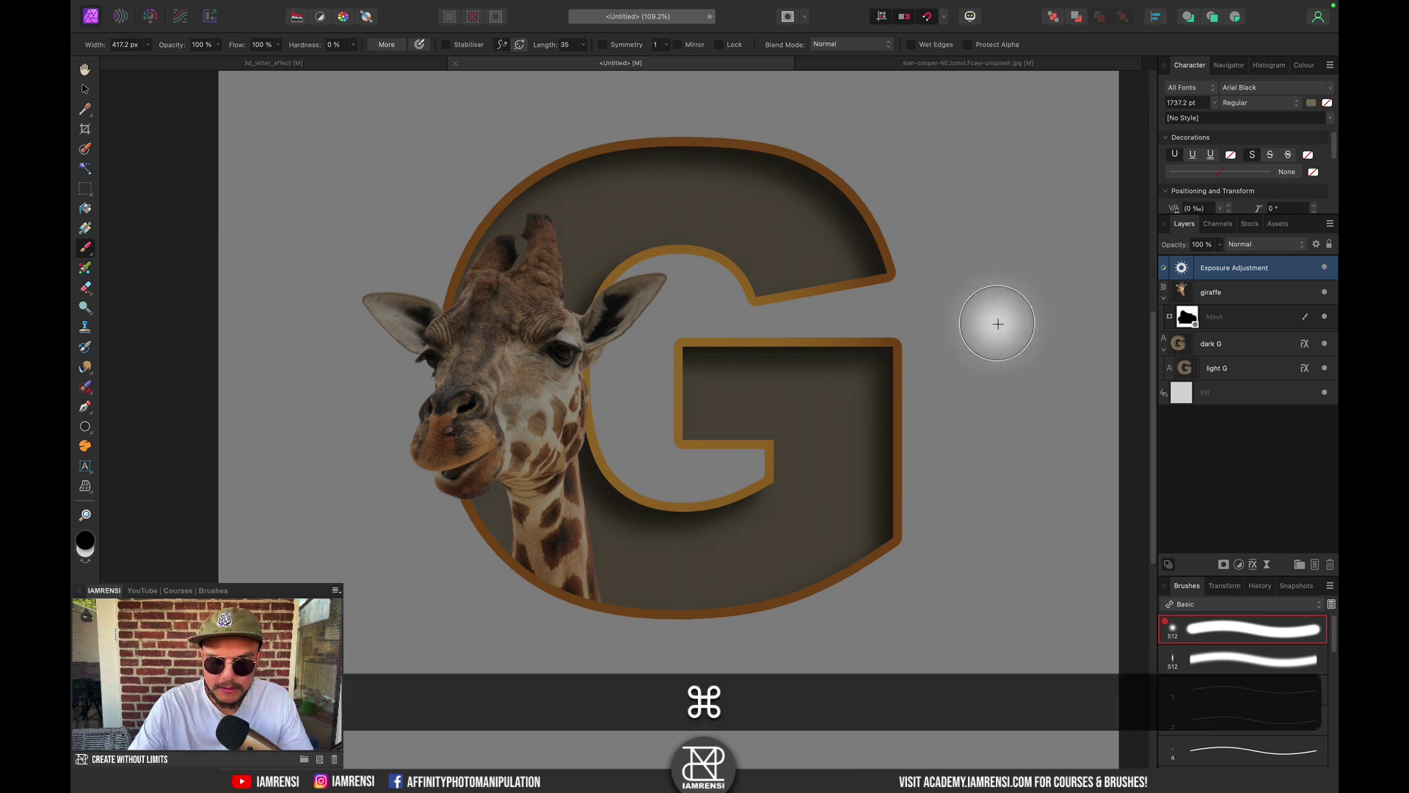
key("super+0")
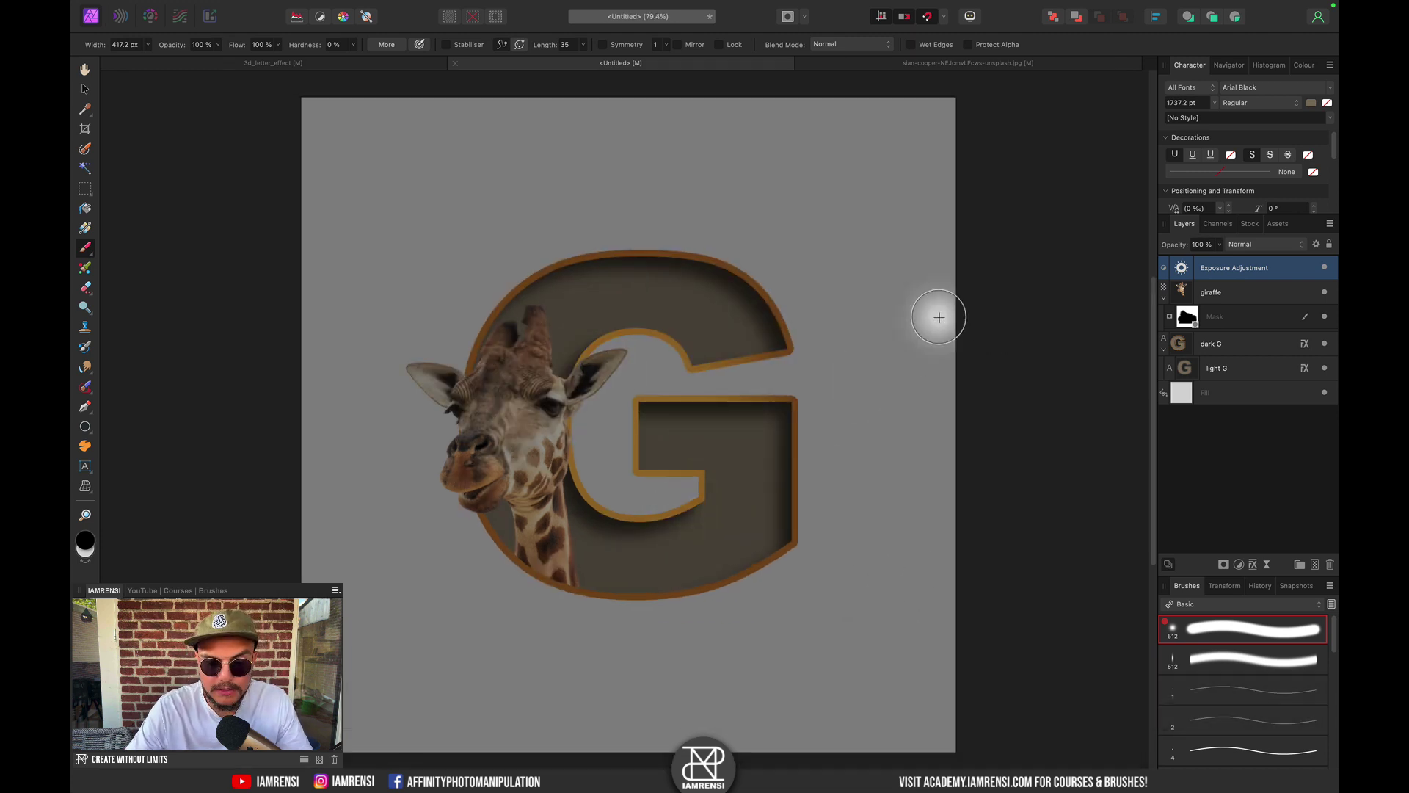
Step: Nest the Exposure adjustment in the giraffe layer, invert its mask, and paint white at the neck base
left_click(782, 320)
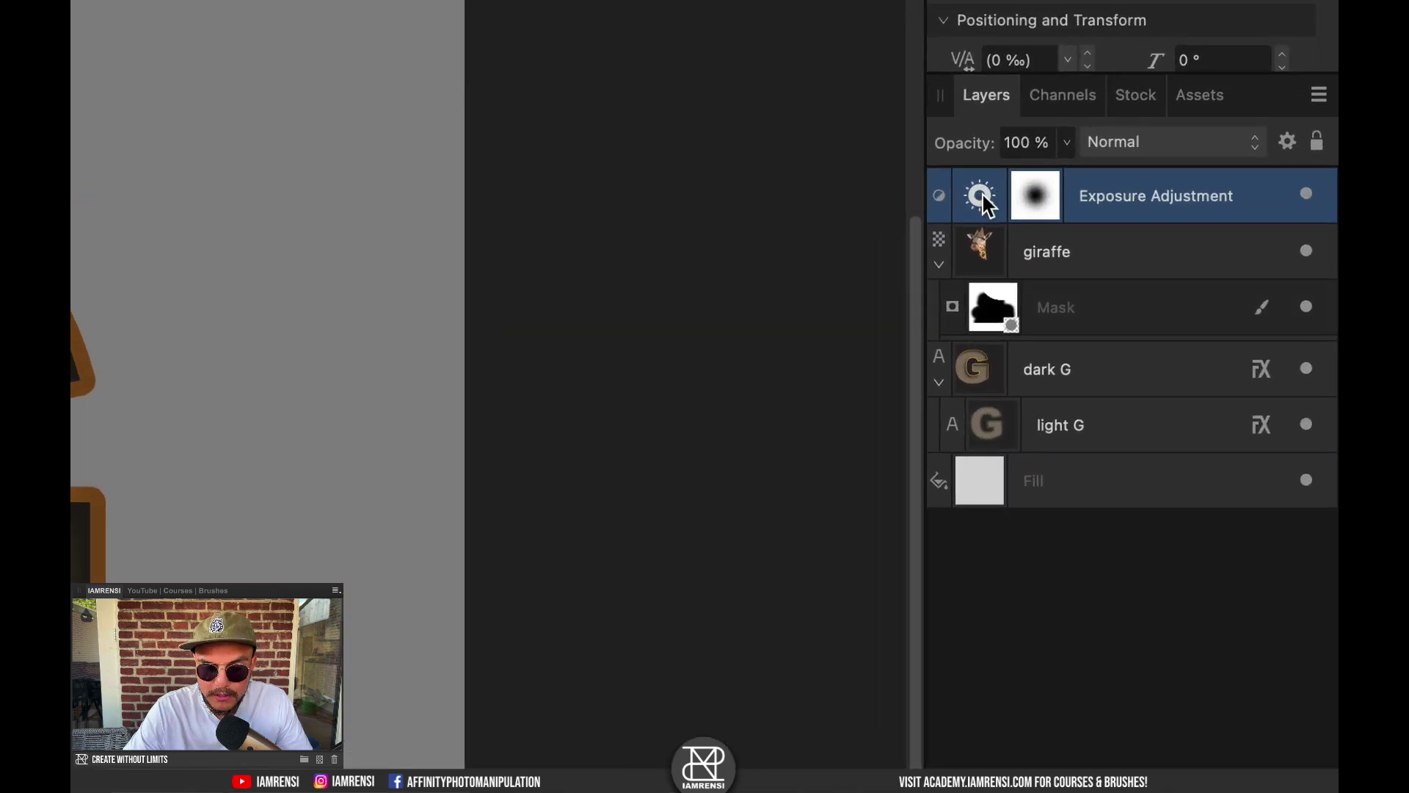
left_click_drag(984, 204, 1088, 265)
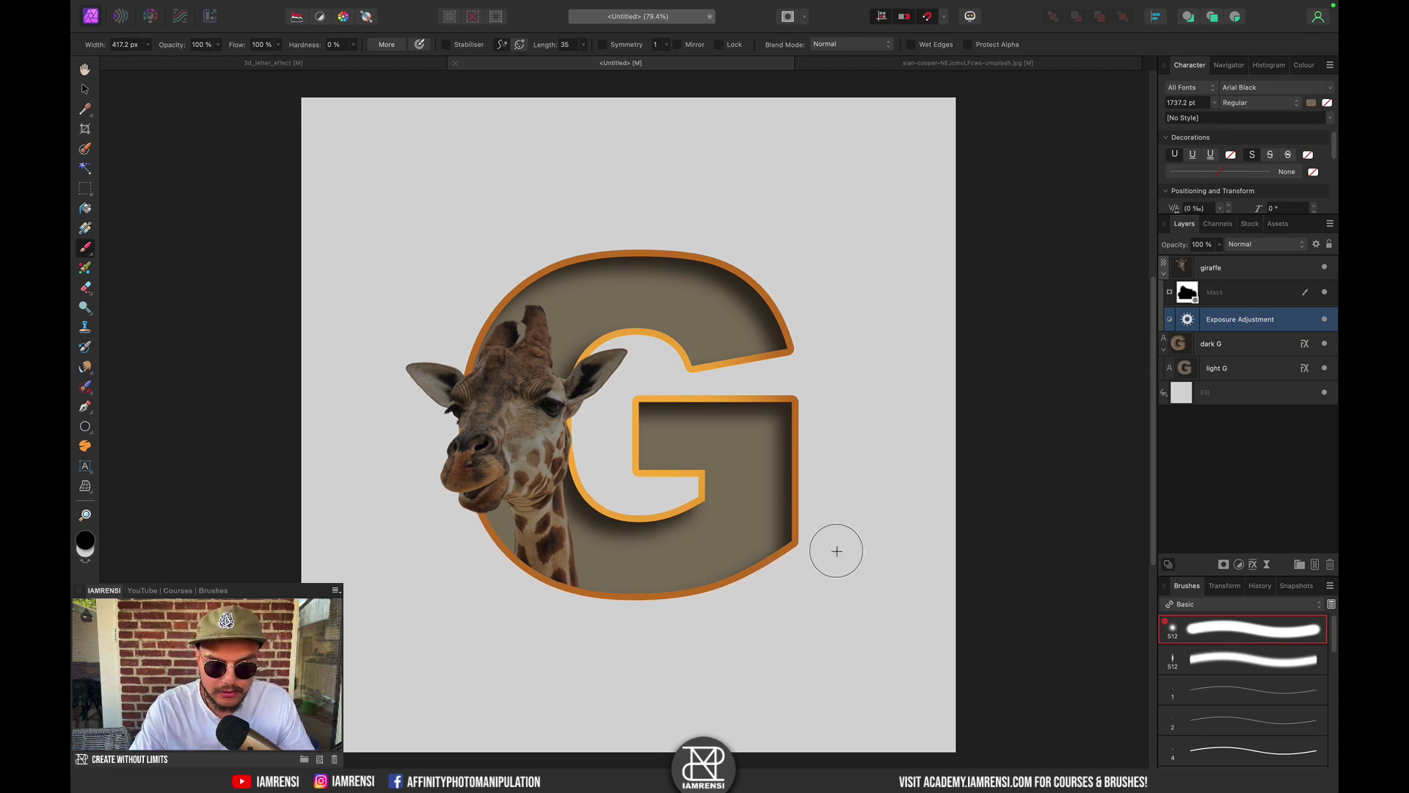
key("super+i")
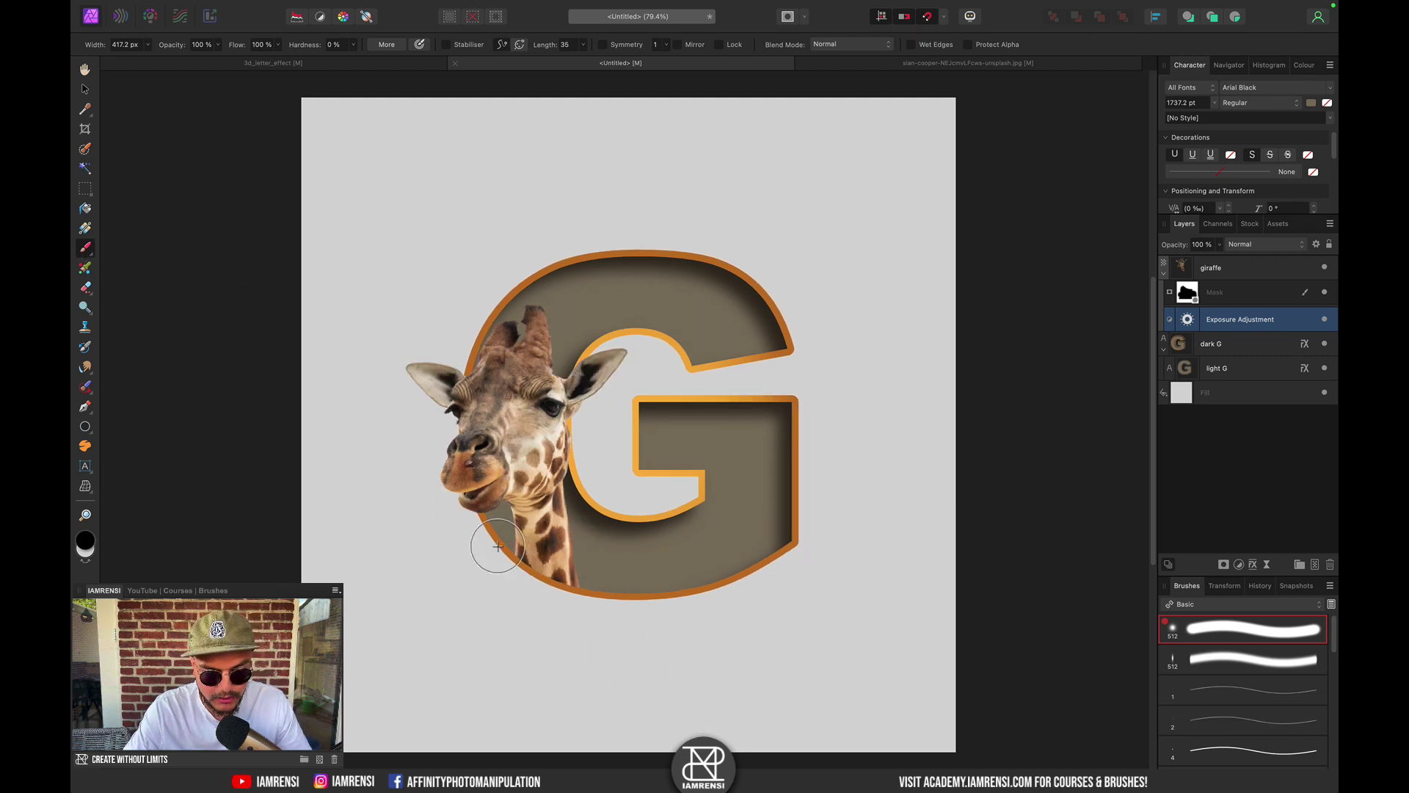
key("x")
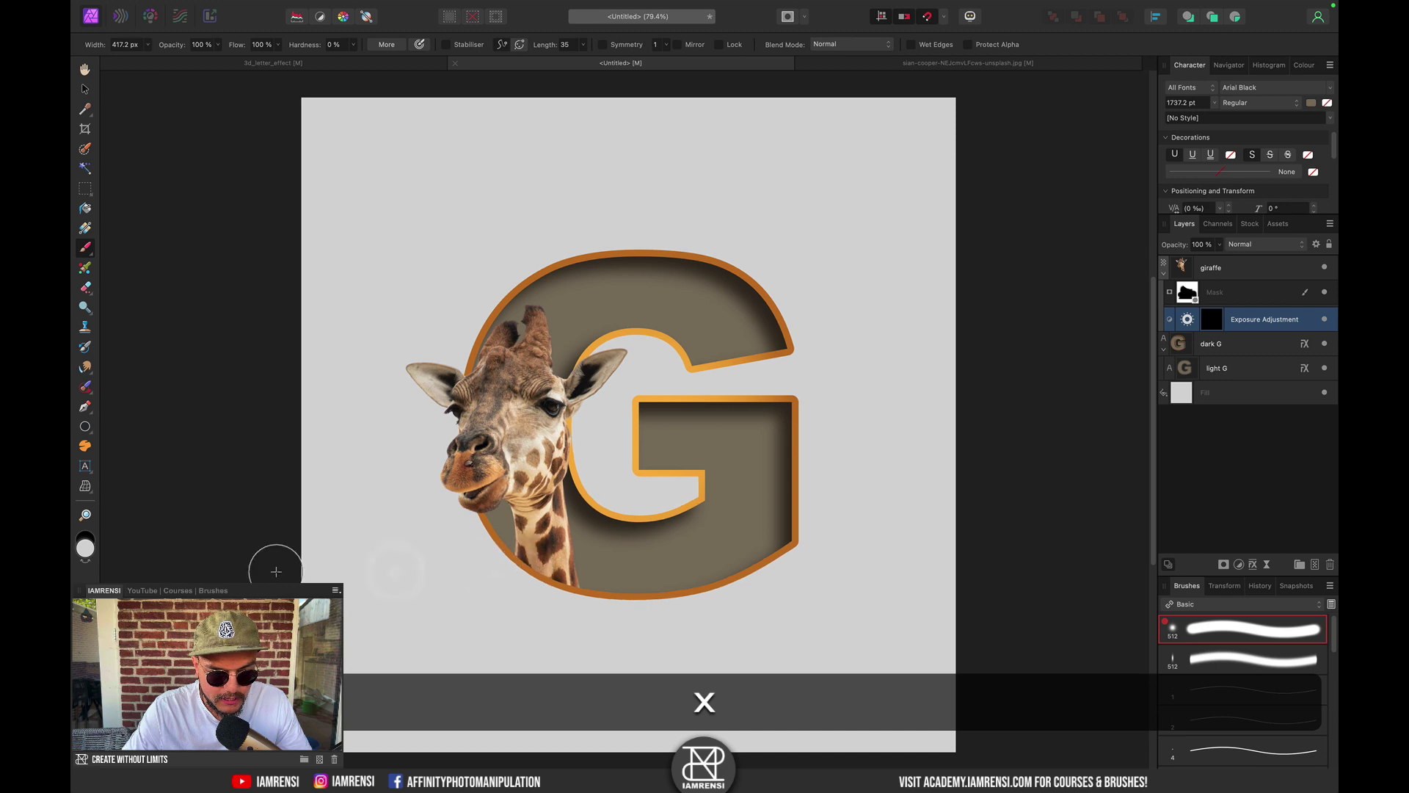
key("d")
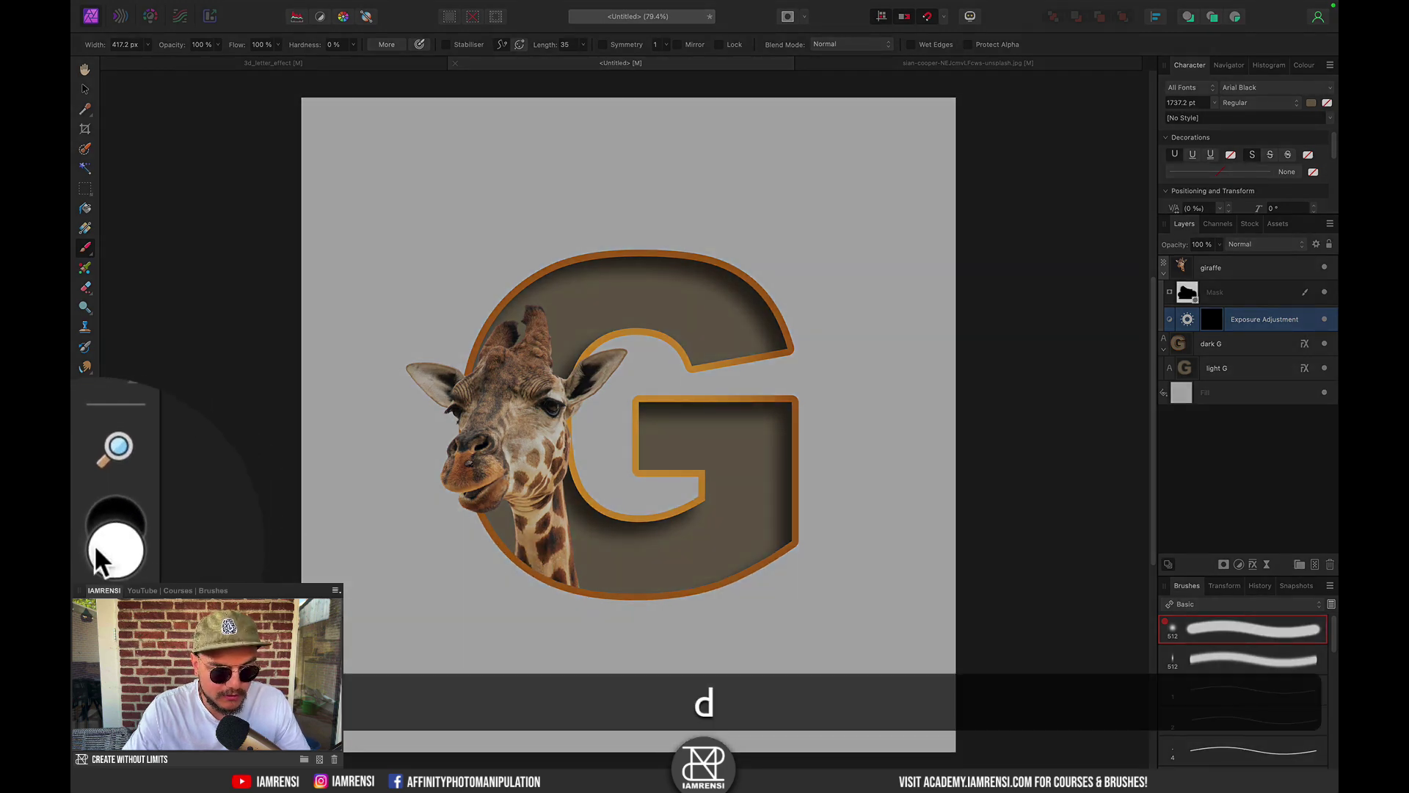
key("bracketright")
key("bracketright")
key("bracketright")
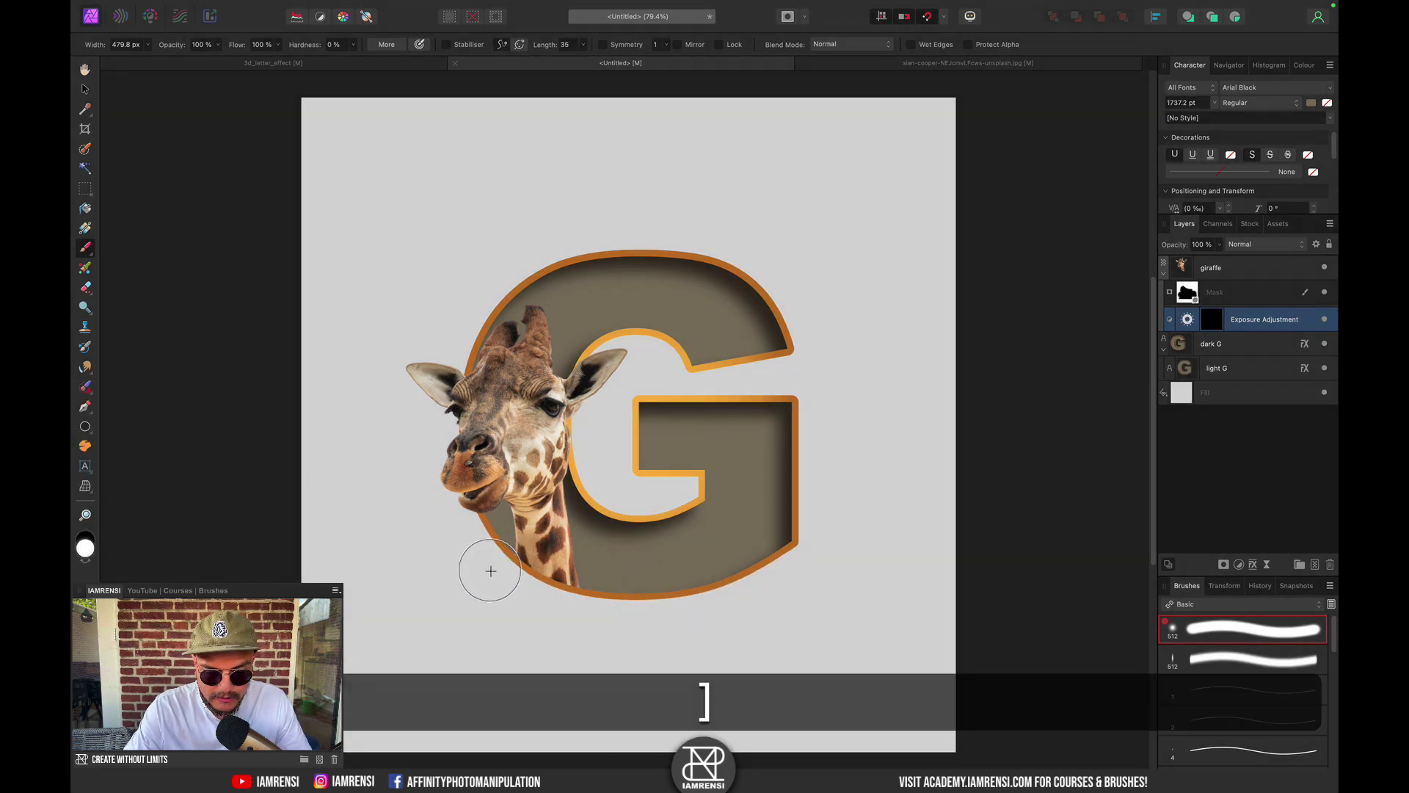
mouse_move(504, 599)
left_mouse_down()
mouse_move(569, 640)
mouse_move(596, 692)
mouse_move(517, 604)
mouse_move(501, 559)
mouse_move(508, 640)
mouse_move(543, 600)
mouse_move(513, 749)
left_mouse_up()
key("super+0")
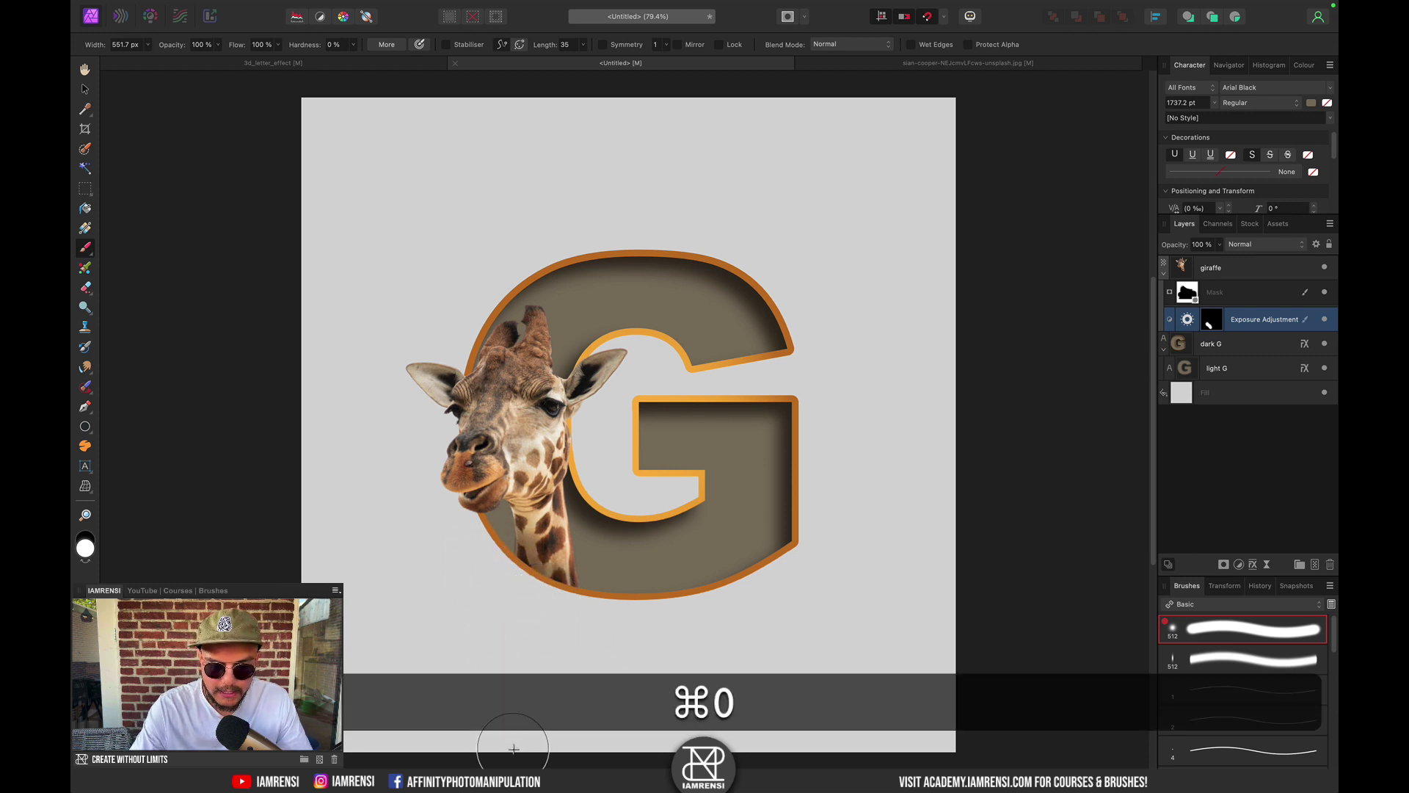
left_click(1206, 317, "super")
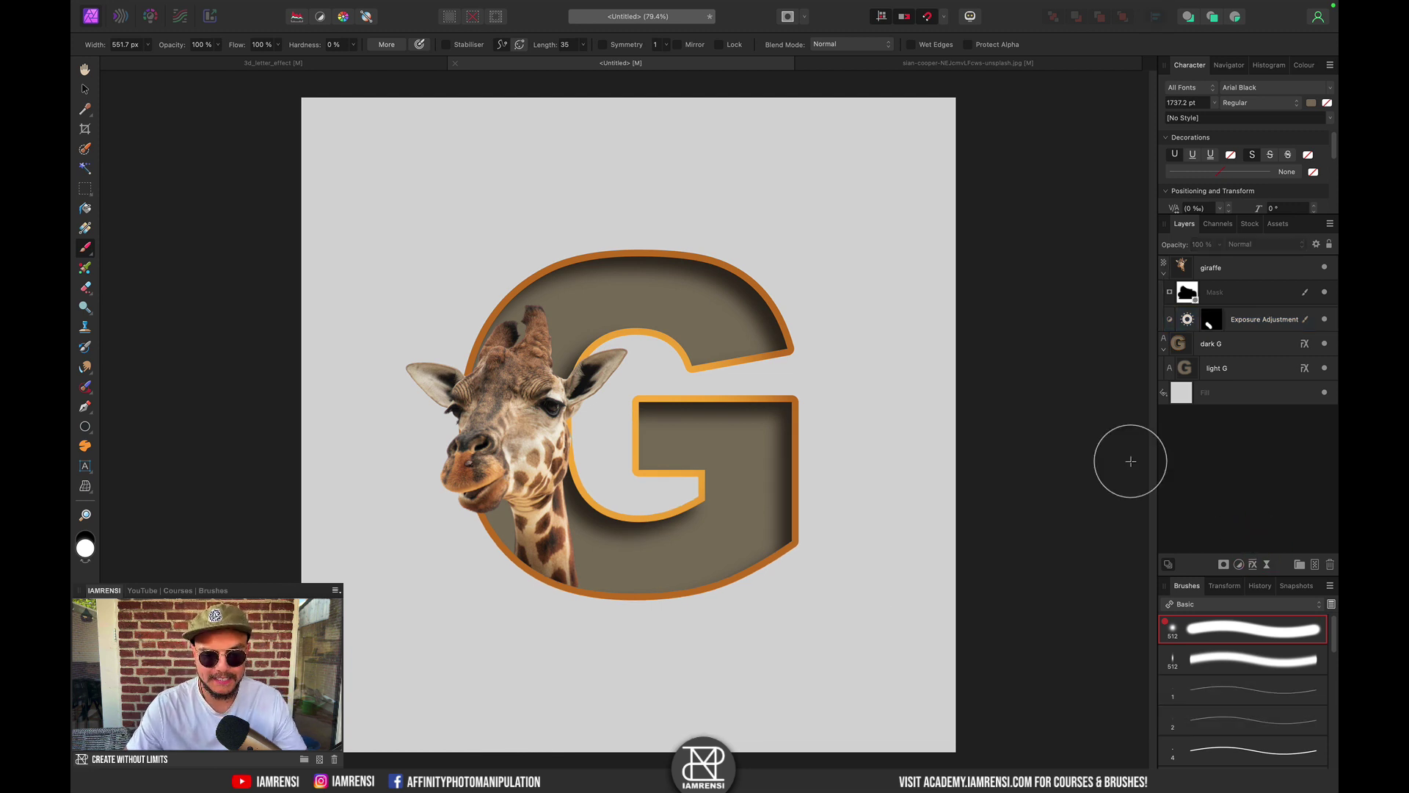